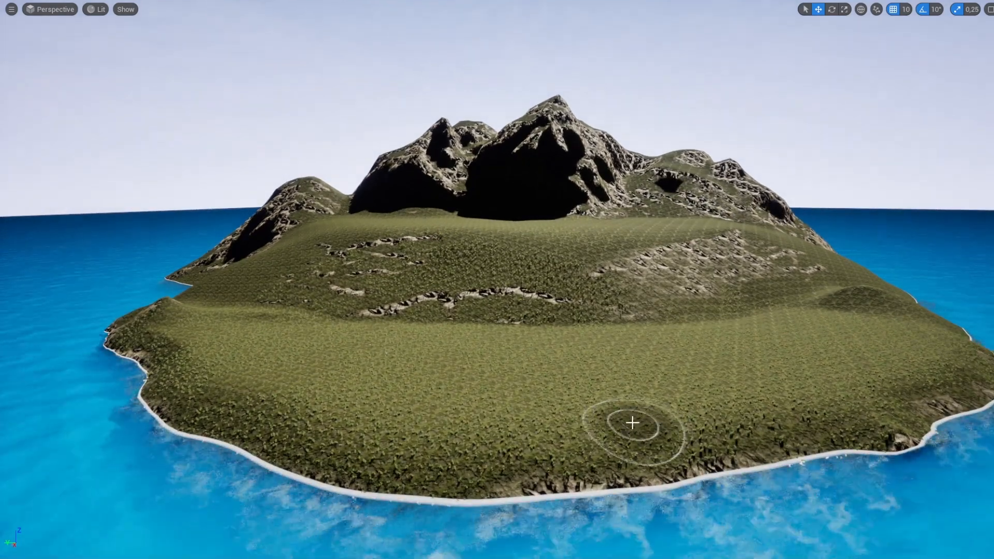
Step: Leave the full-screen viewport and view the whole island landscape in the editor
key("F11")
key("w")
right_click_drag(481, 259, 504, 247)
key("s")
scroll(507, 284, "up", 3)
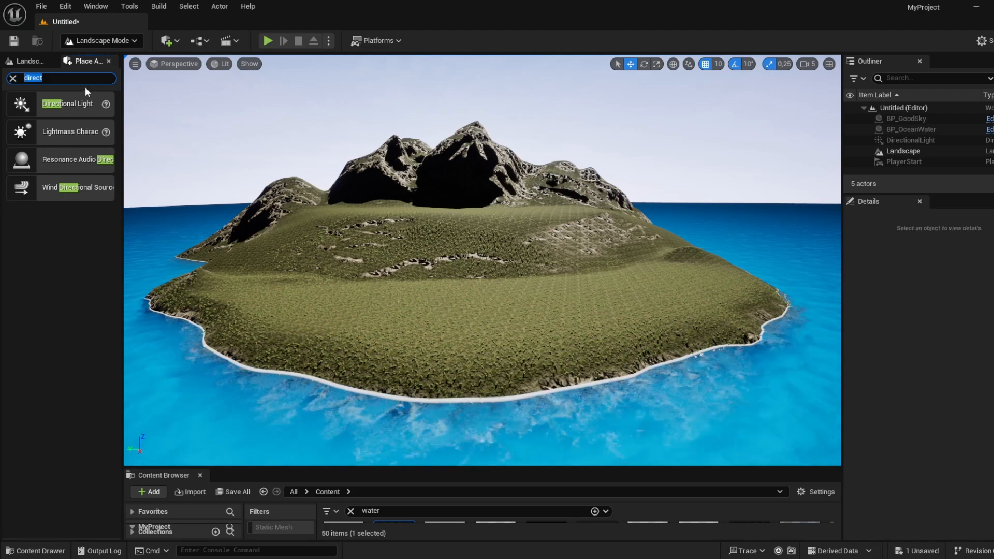
mouse_move(650, 178)
right_mouse_down()
mouse_move(629, 176)
mouse_move(650, 177)
right_mouse_up()
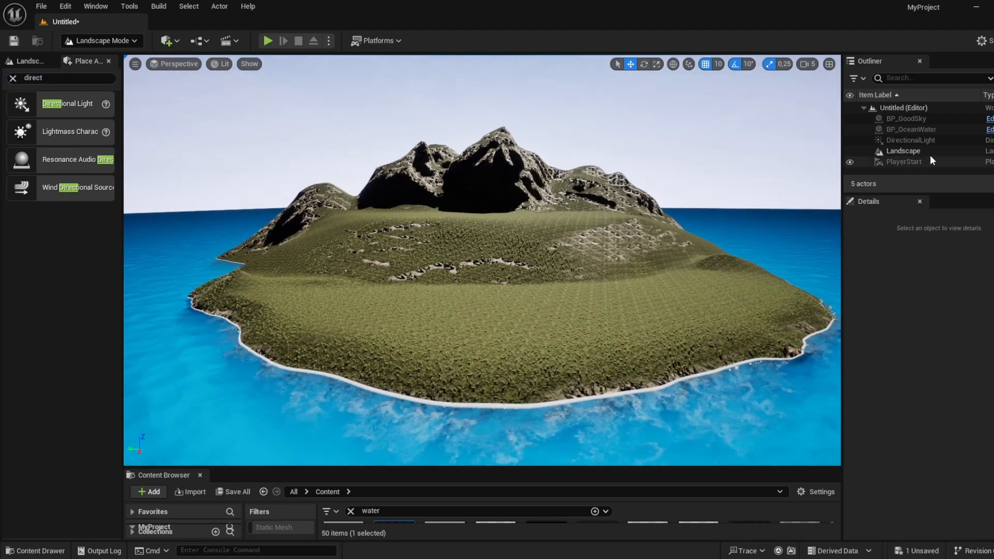
scroll(787, 219, "up", 2)
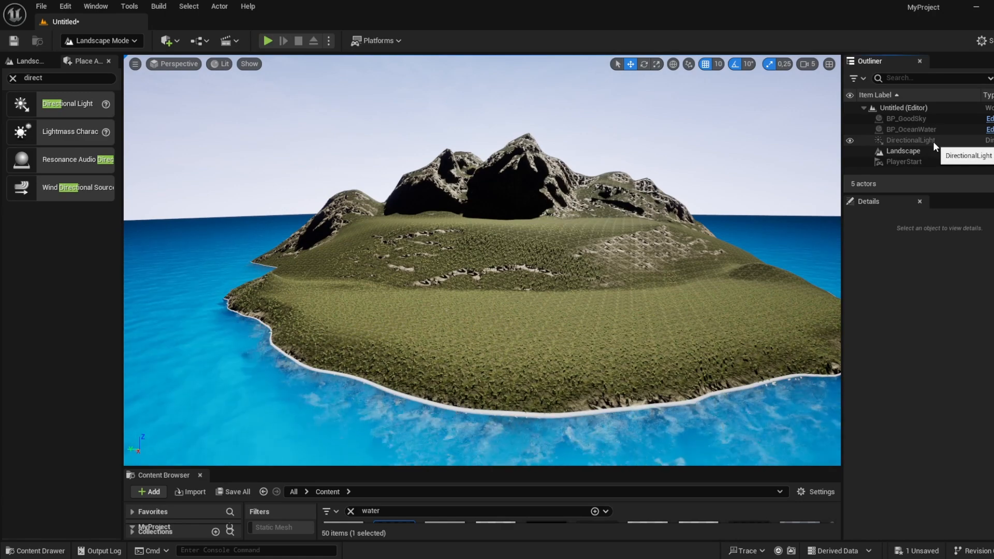
Step: Switch from landscape editing to Selection Mode and delete the existing DirectionalLight from the level
left_click(101, 41)
left_click(78, 58)
left_click(904, 141)
key("Delete")
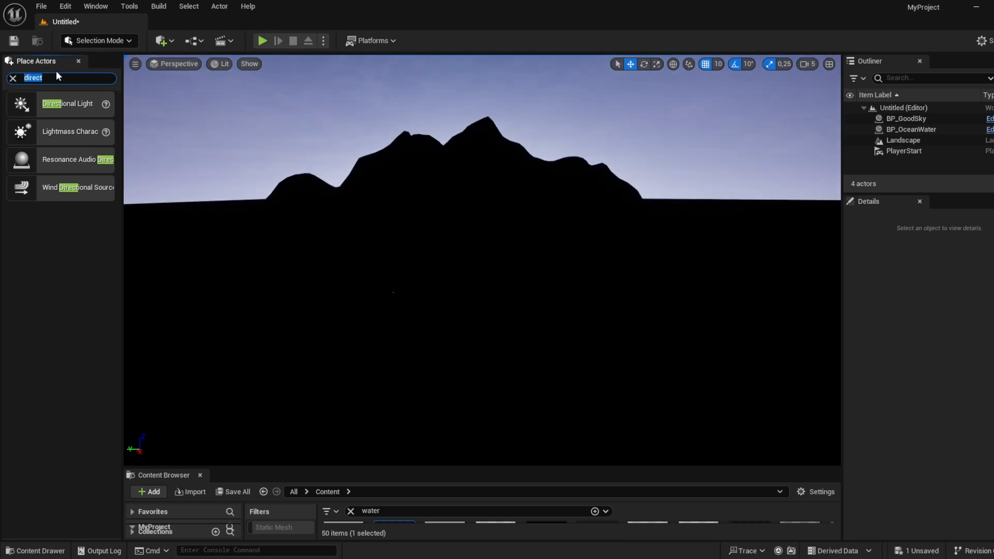
Step: Clear the actor search and place a new Directional Light from the lights category on the island
key("BackSpace")
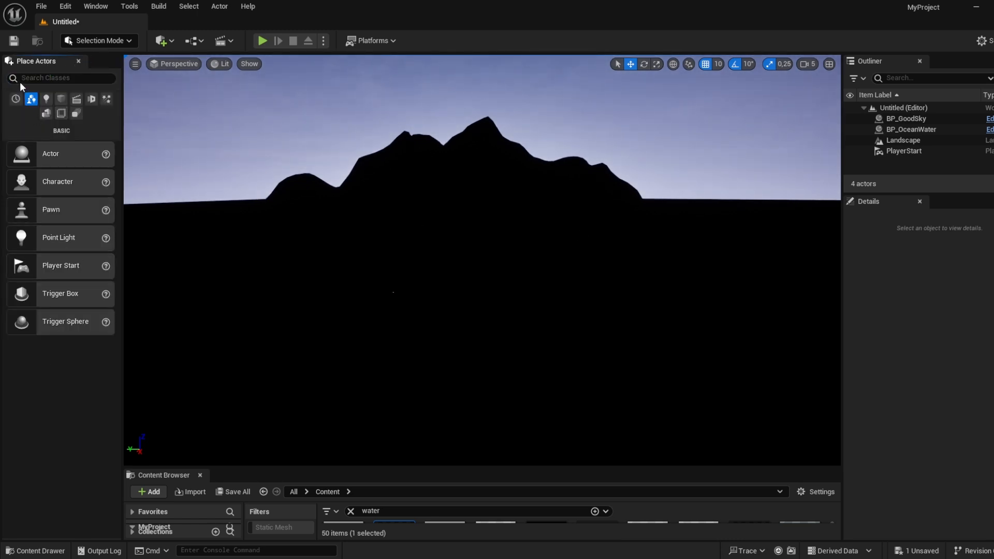
left_click(46, 102)
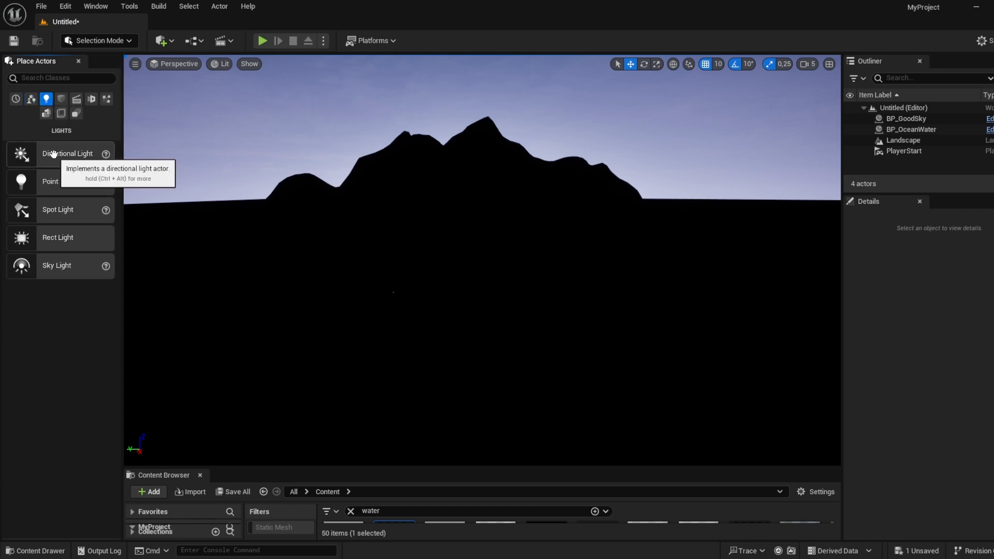
left_click_drag(150, 162, 402, 317)
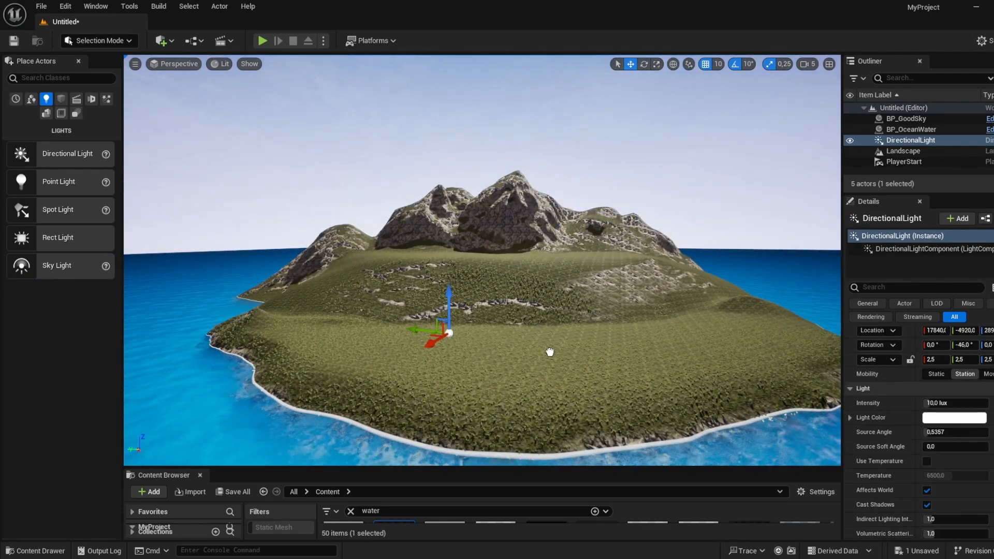
Step: Try a Sky Light on the island's grassy area and delete it again
left_click_drag(523, 345, 503, 347)
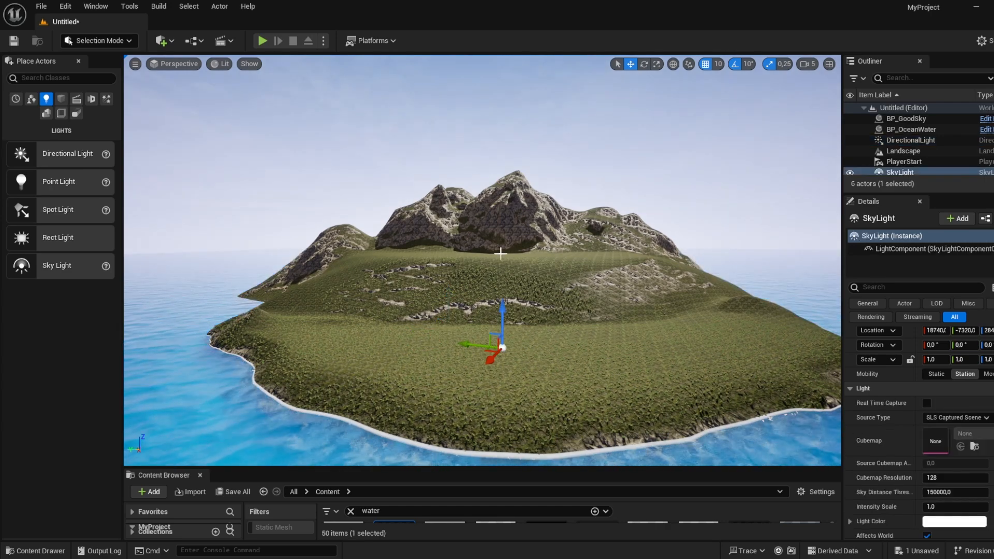
right_click_drag(480, 208, 488, 209)
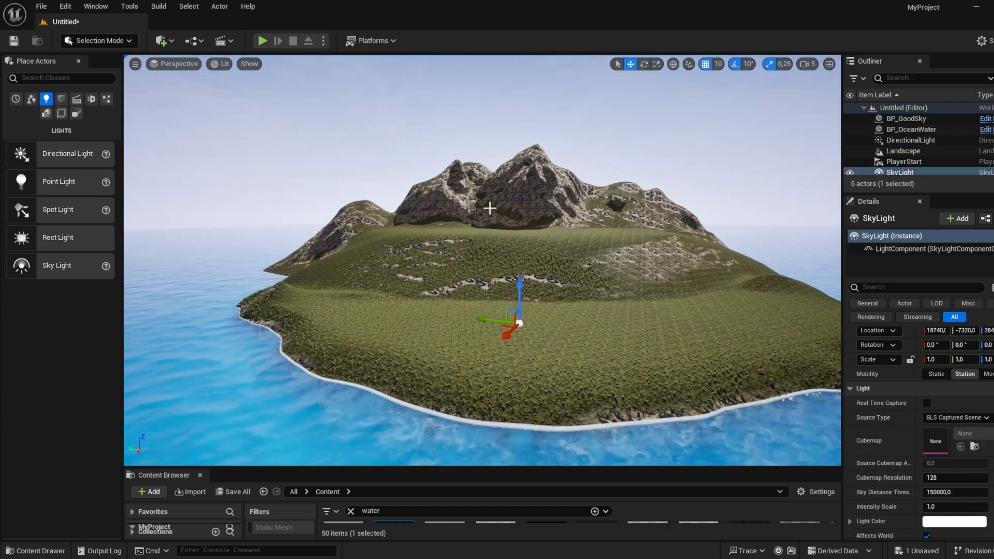
key("Delete")
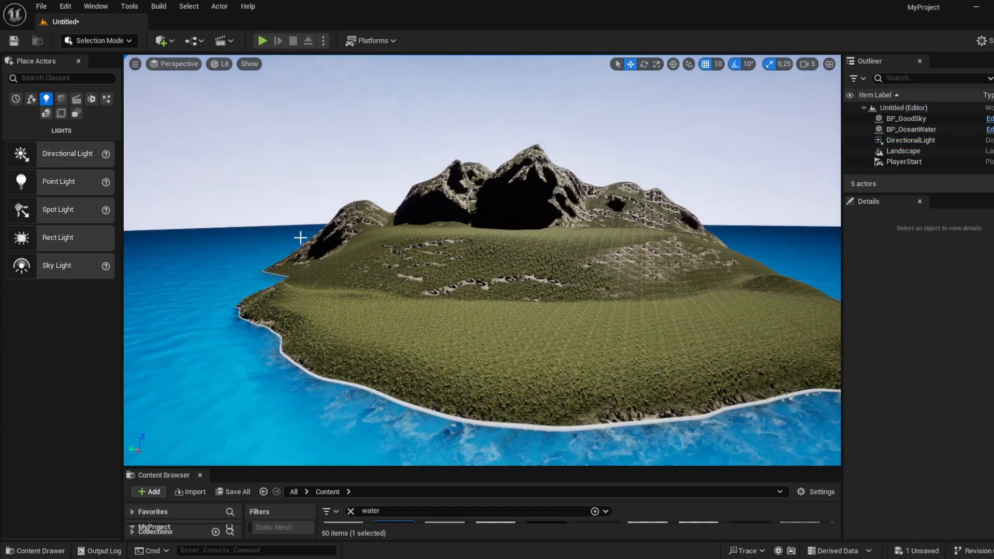
Step: Place a Sky Light on the island's grassy plain and search the placeable actors for "fog"
left_click_drag(88, 269, 541, 326)
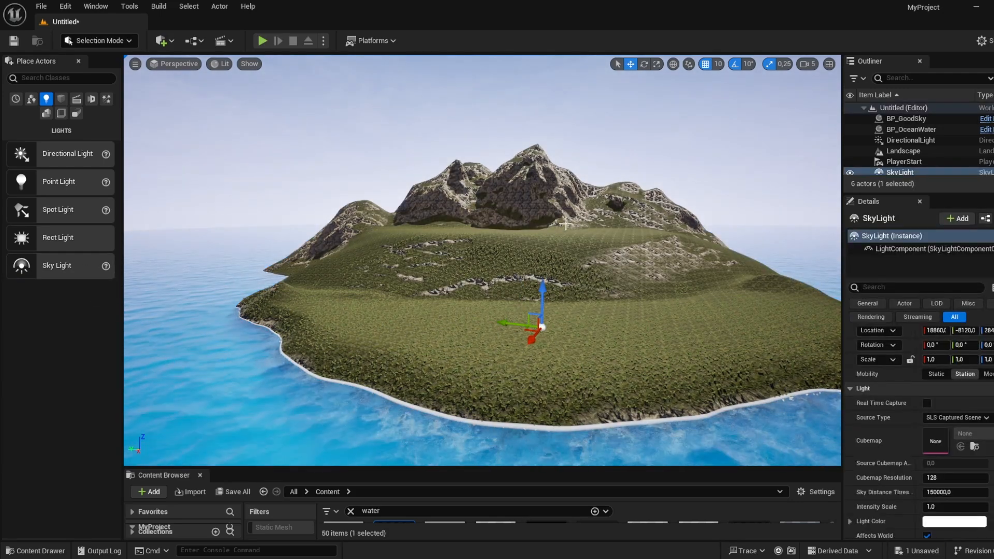
right_click_drag(469, 252, 484, 292)
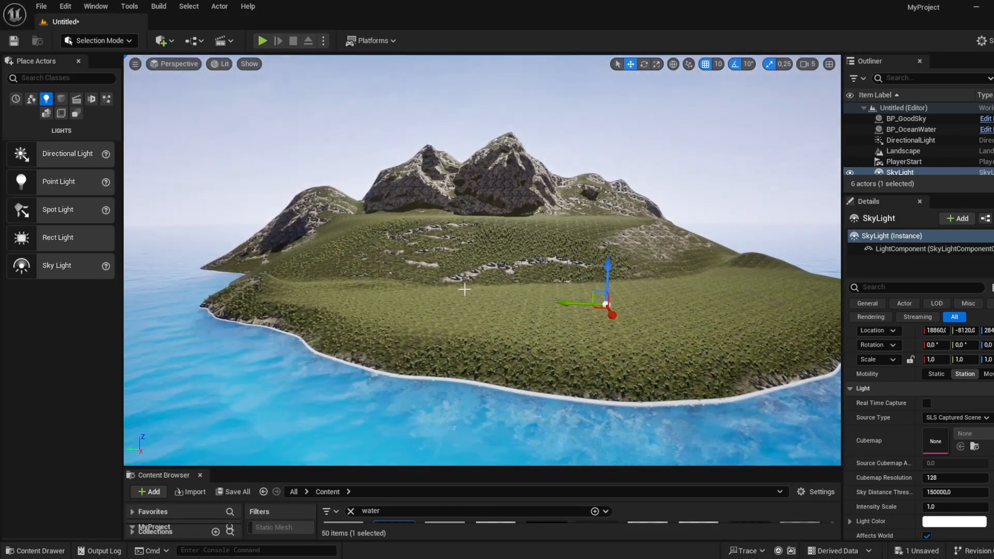
left_click(60, 81)
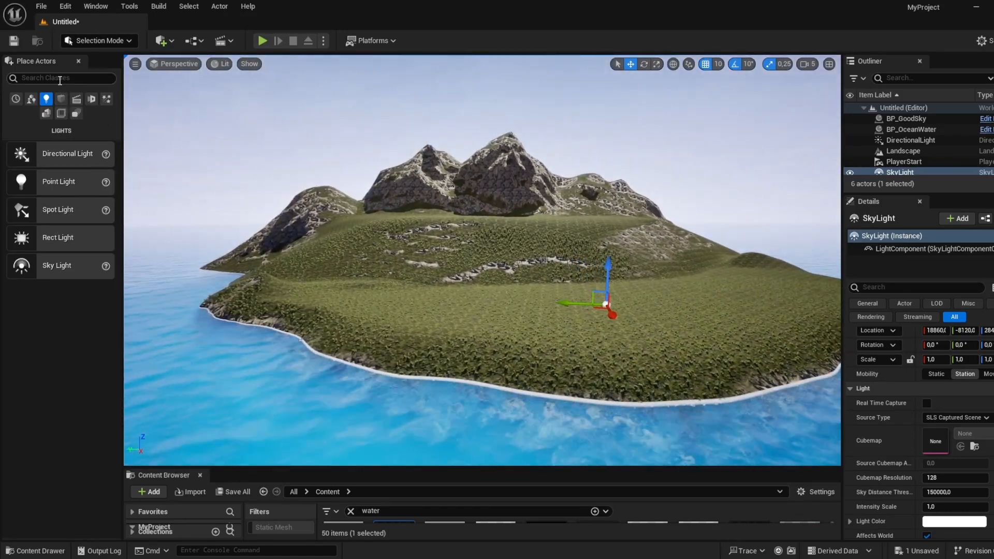
type("fog")
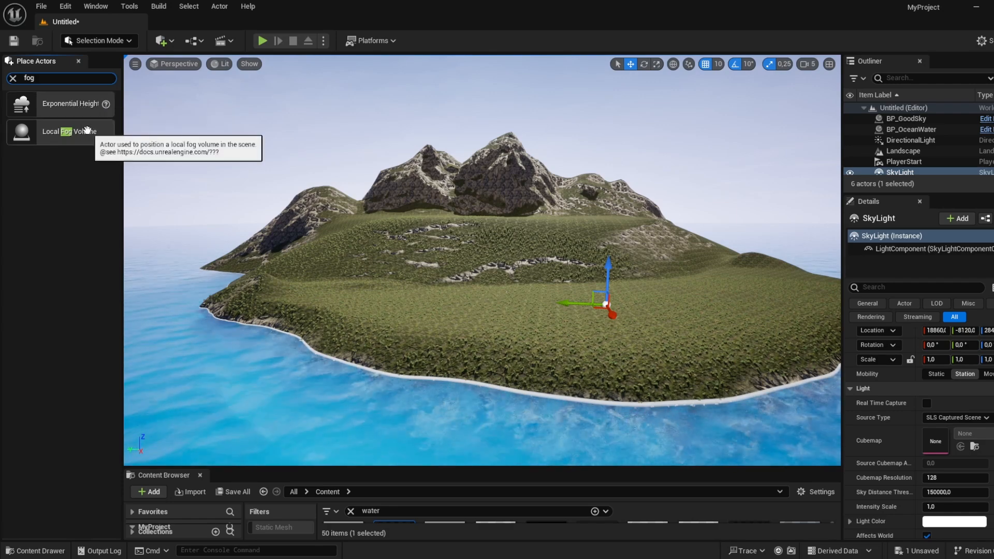
Step: Try a Local Fog Volume on the grassy slope, scaled to 4.25, raised and shifted toward the shore
right_click_drag(290, 223, 292, 249)
key("w")
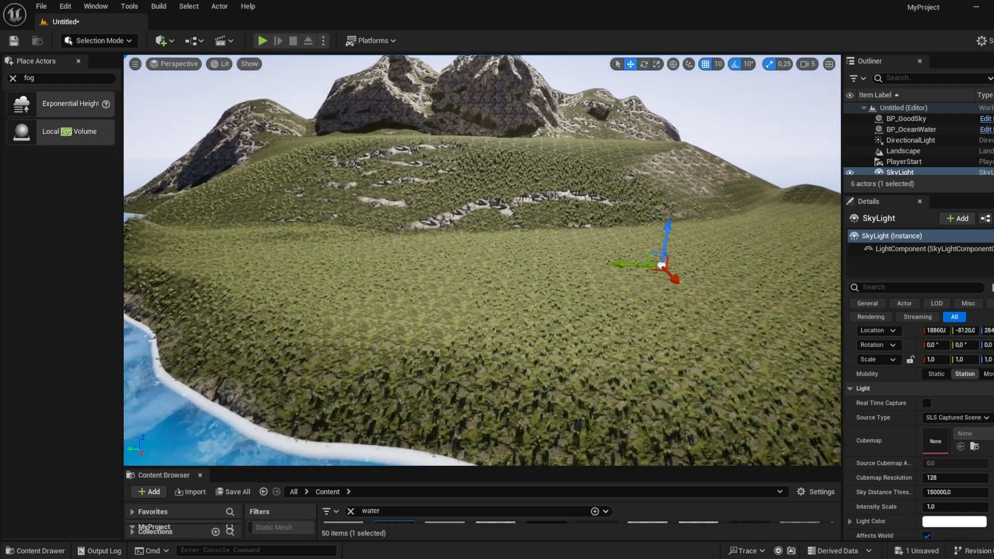
left_click_drag(57, 122, 466, 294)
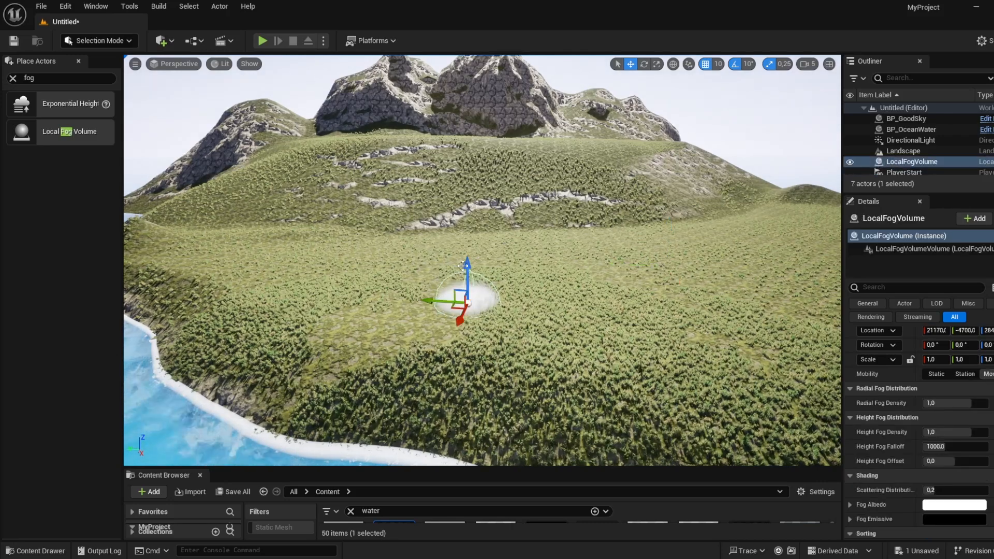
left_click_drag(468, 258, 467, 214)
key("r")
left_click_drag(468, 251, 311, 257)
key("w")
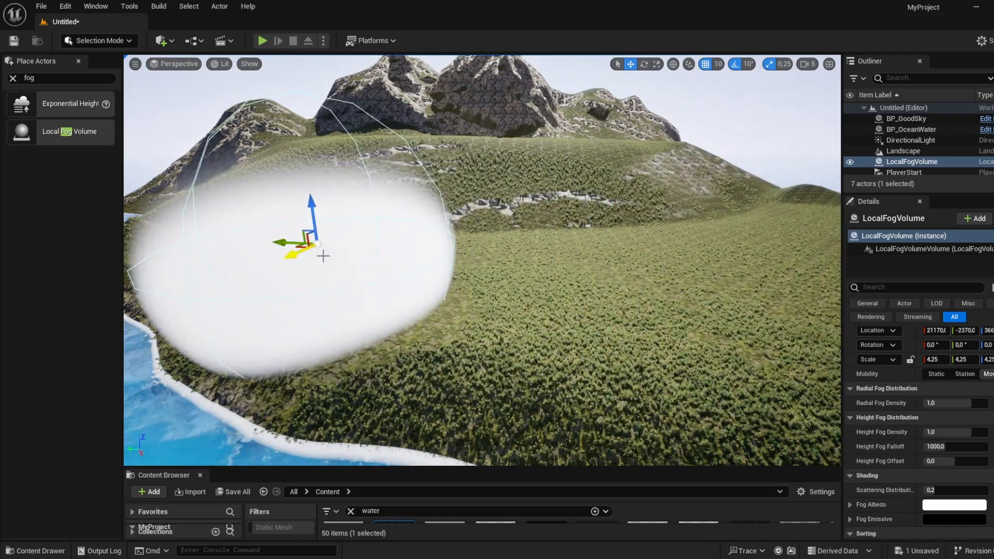
Step: Try a radial density of about 0.57, height density 0.36 and falloff 1838 on the Local Fog Volume, and delete it
left_click_drag(948, 403, 978, 446)
left_click(947, 403)
right_click_drag(377, 257, 348, 257)
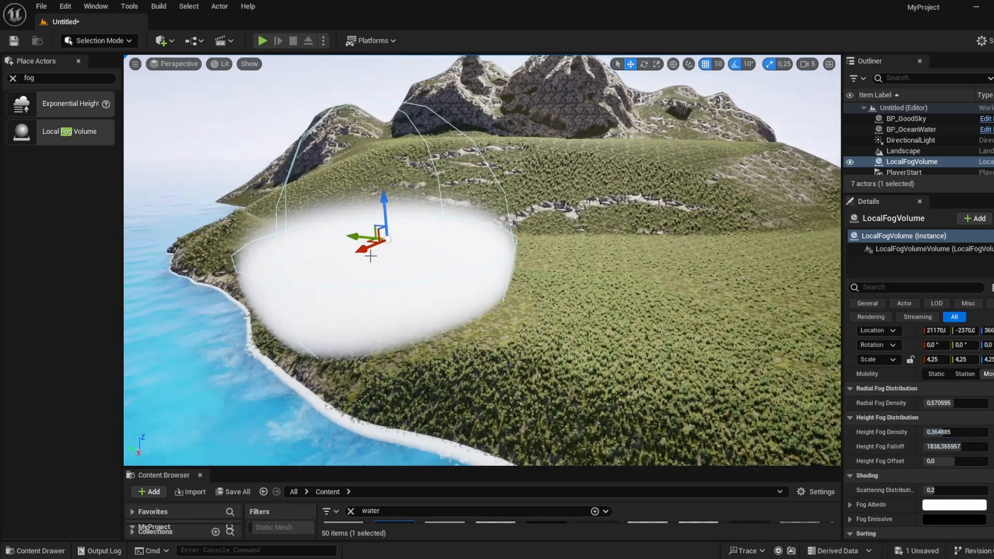
key("Delete")
Step: Place an Exponential Height Fog actor on the island's grassy plain
left_click_drag(70, 103, 559, 293)
key("s")
right_click_drag(559, 293, 585, 259)
key("w")
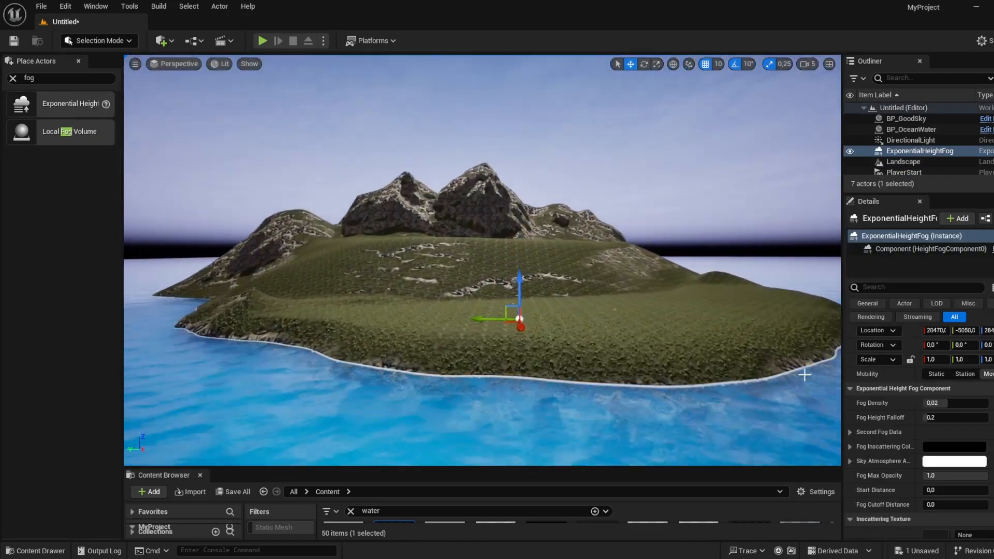
Step: Set the height fog's Fog Inscattering Color to a light, nearly neutral grey, about hex sRGB D9D8DC
left_click(930, 446)
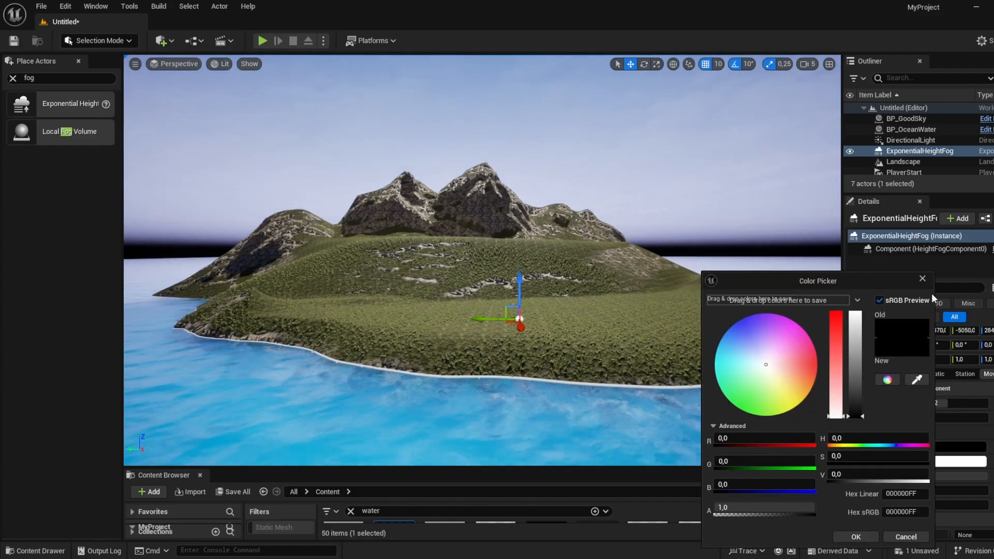
left_click(921, 278)
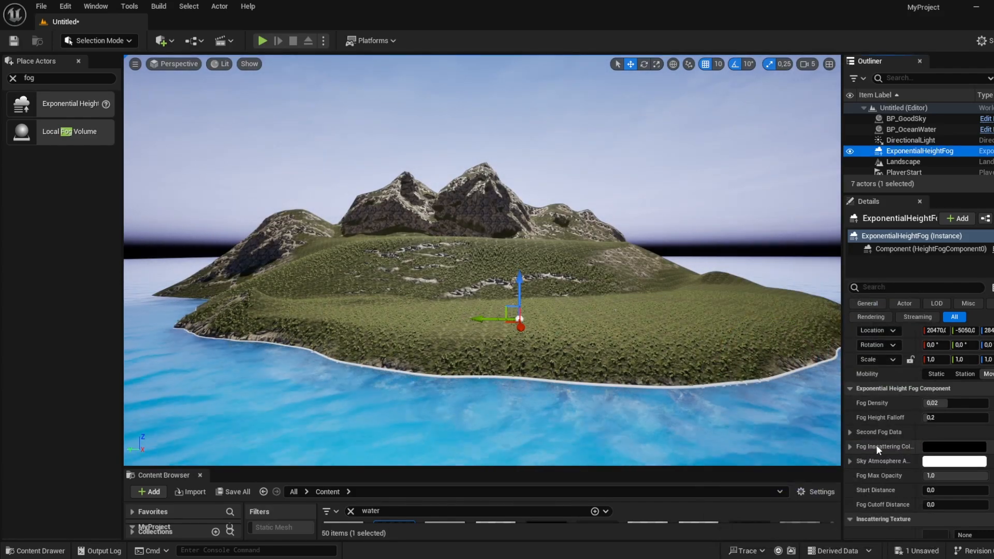
left_click(937, 452)
left_click_drag(857, 401, 856, 386)
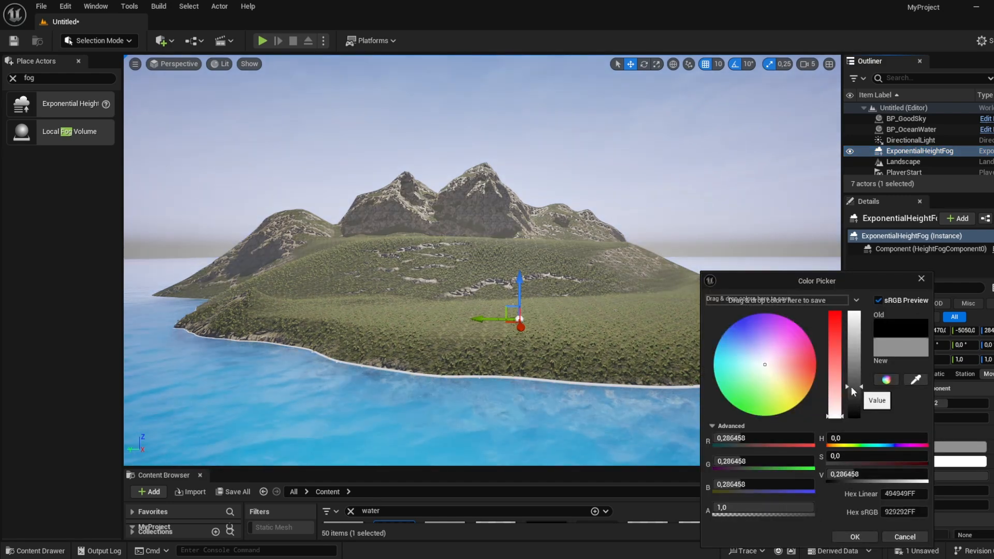
left_click_drag(767, 361, 765, 364)
left_click_drag(856, 385, 856, 342)
left_click_drag(763, 355, 765, 364)
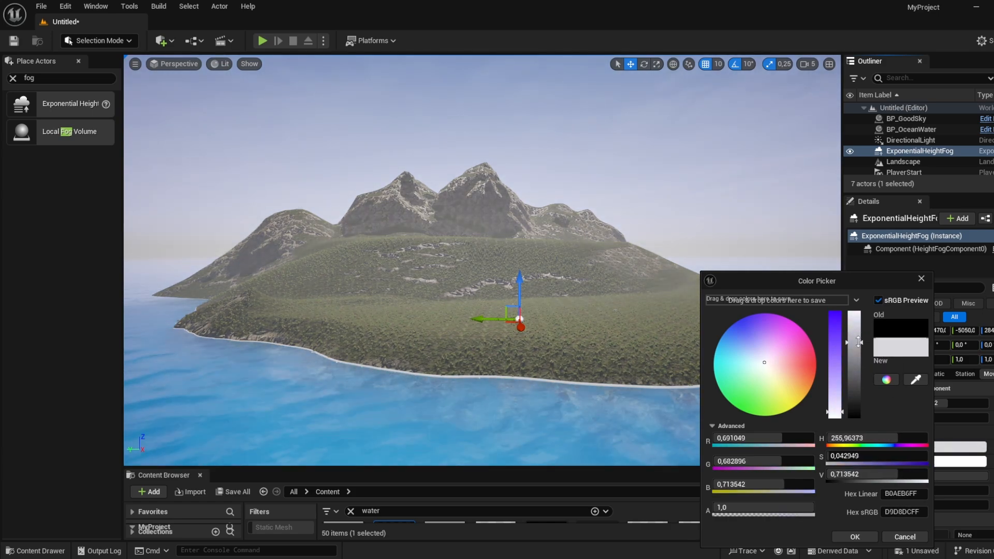
left_click(855, 537)
Step: Set the height fog's Fog Density to about 0.00872 and its Fog Height Falloff to about 0.448
mouse_move(632, 359)
right_mouse_down()
mouse_move(616, 386)
mouse_move(595, 362)
mouse_move(628, 345)
right_mouse_up()
left_click_drag(961, 403, 925, 402)
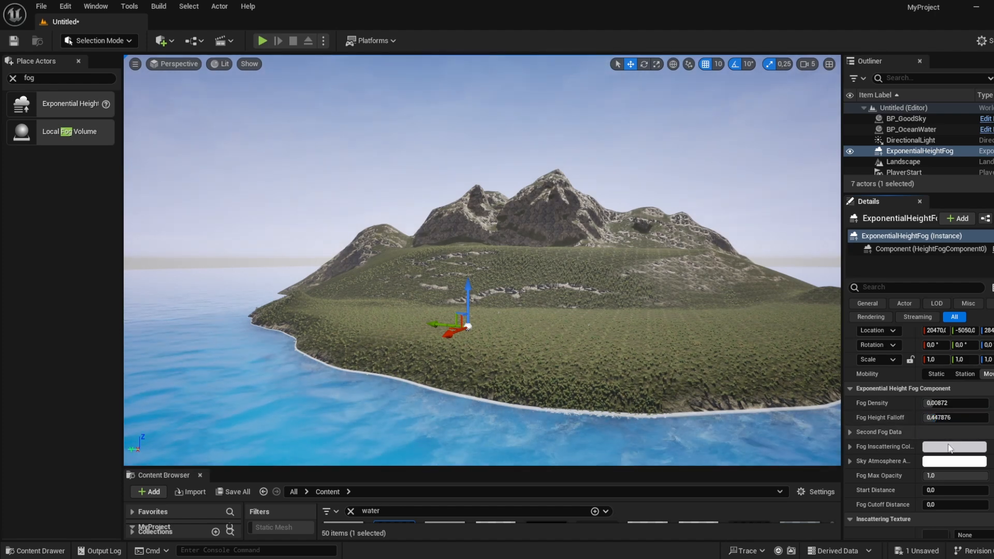
Step: Search the placeable actors for "post" and place a Post Process Volume on the grass below the mountains
key("w")
right_click_drag(657, 326, 574, 313)
key("s")
key("d")
key("w")
key("w")
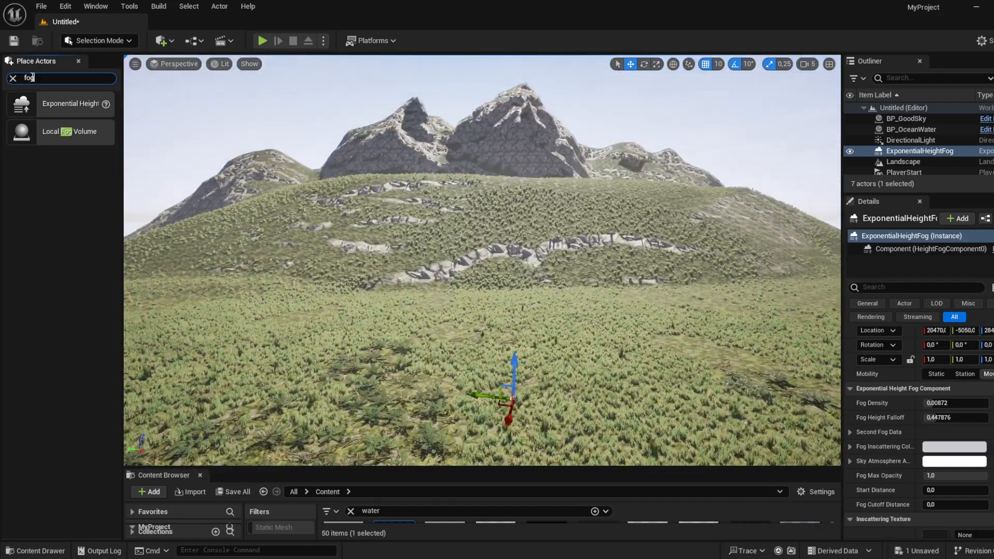
left_click(13, 78)
type("post")
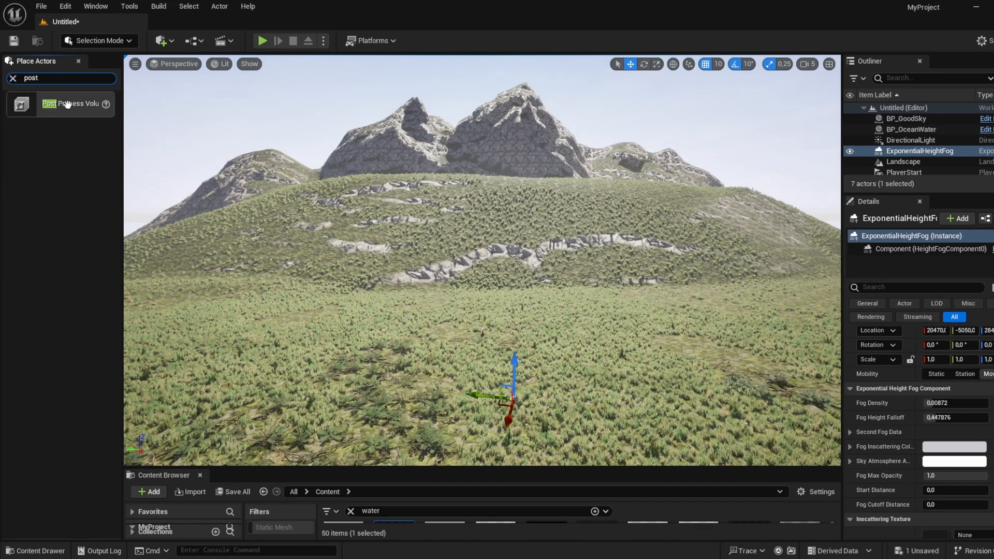
left_click_drag(67, 105, 478, 357)
Step: Scale the Post Process Volume to 2000 along X and Y, and enlarge it along Z as well
left_click(934, 360)
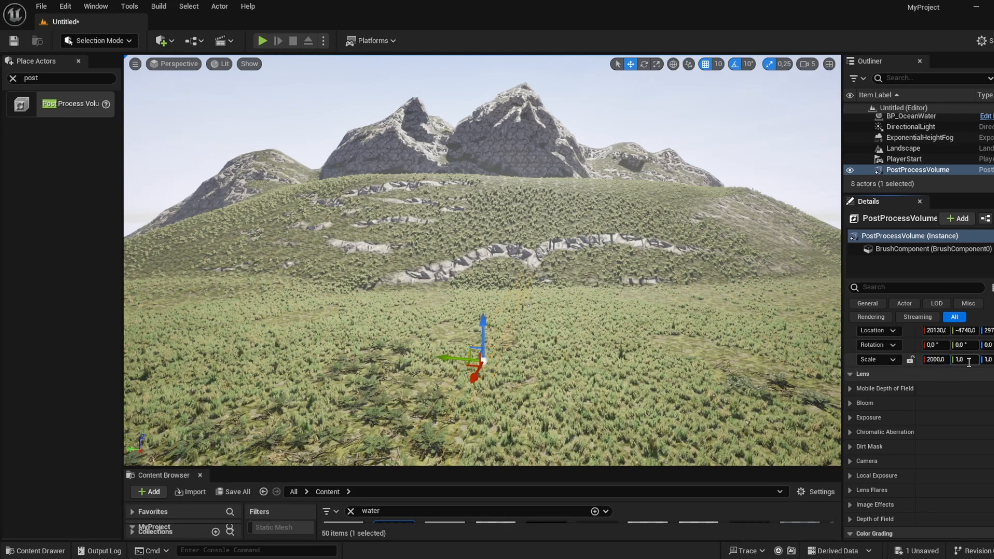
right_click_drag(612, 303, 655, 296)
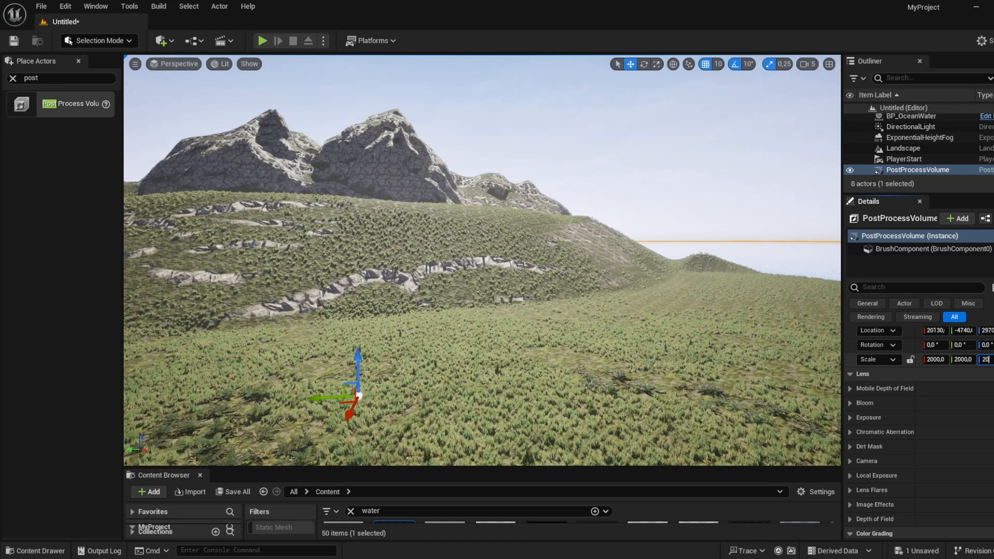
key("Return")
right_click_drag(782, 358, 731, 358)
Step: Enable the Bloom intensity override on the Post Process Volume and adjust it while viewing the sun
left_click(849, 403)
scroll(871, 418, "down", 1)
left_click(869, 415)
left_click_drag(943, 416, 938, 416)
right_click_drag(523, 317, 518, 223)
mouse_move(936, 414)
left_mouse_down()
mouse_move(986, 415)
mouse_move(940, 414)
left_mouse_up()
Step: Enable the Lens Flares intensity override on the Post Process Volume and set it to 0.05
scroll(895, 447, "down", 9)
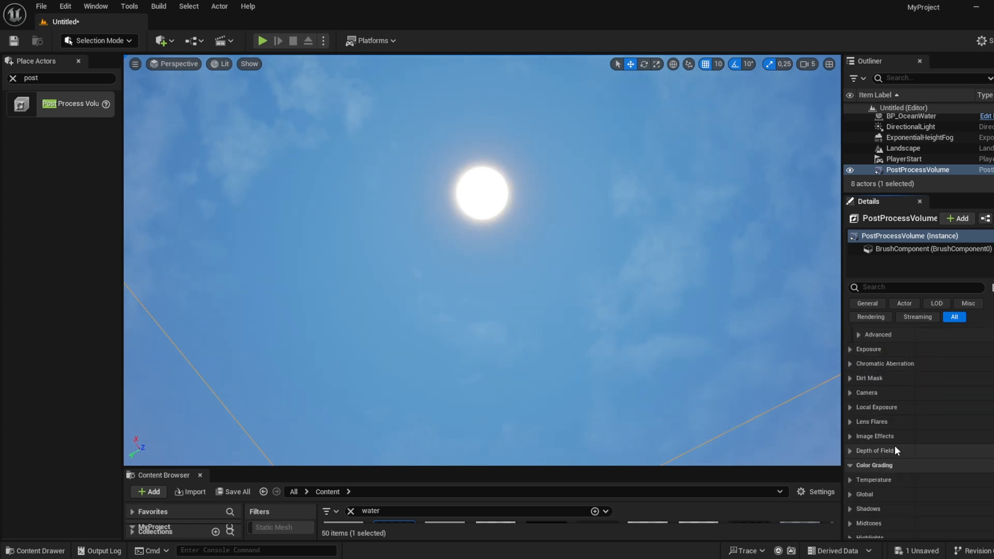
left_click(851, 420)
left_click(869, 437)
mouse_move(945, 437)
left_mouse_down()
mouse_move(923, 437)
mouse_move(983, 437)
mouse_move(931, 437)
left_mouse_up()
left_click(952, 437)
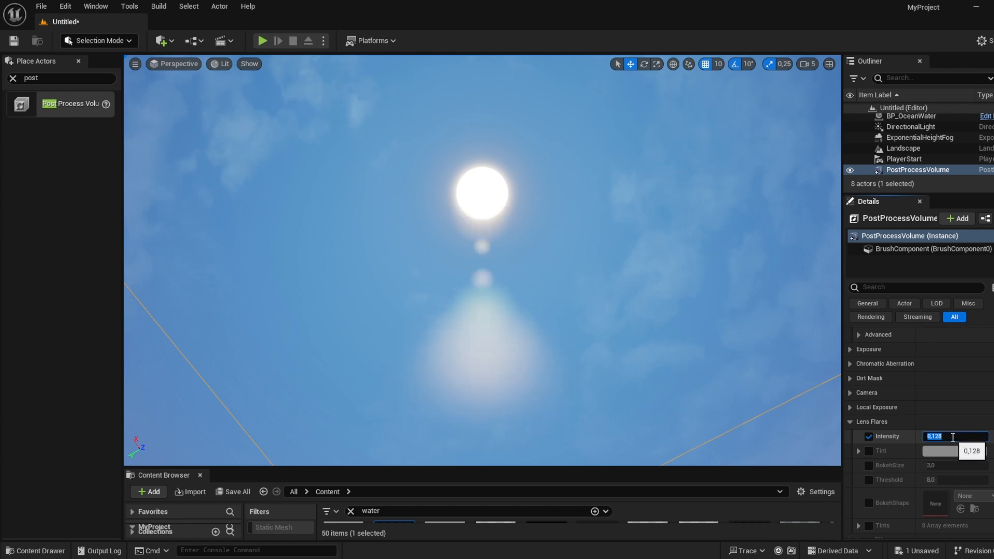
type("0.05")
key("Return")
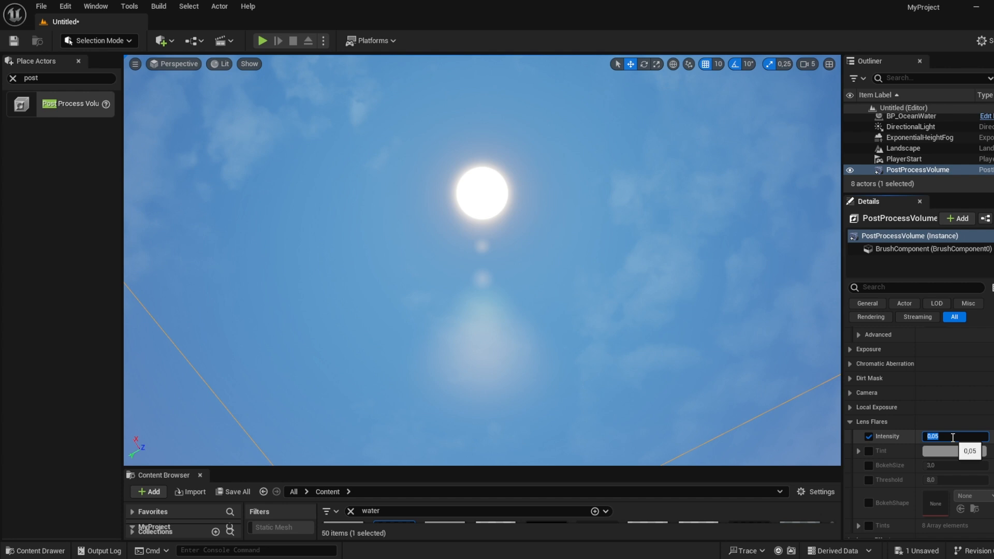
Step: Enable the White Balance temperature overrides in Color Grading and set Temp to about 6284
scroll(851, 450, "down", 5)
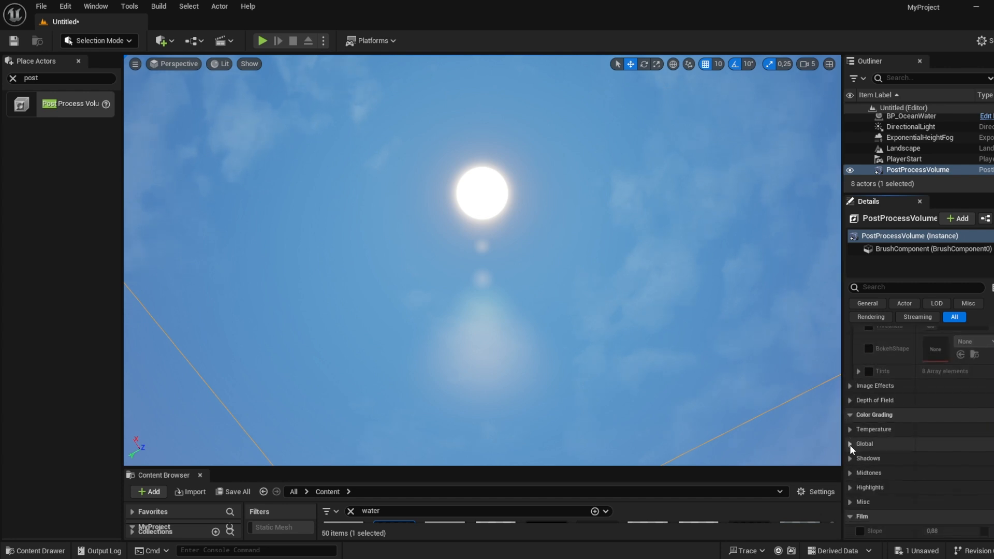
left_click(849, 429)
right_click_drag(673, 290, 678, 440)
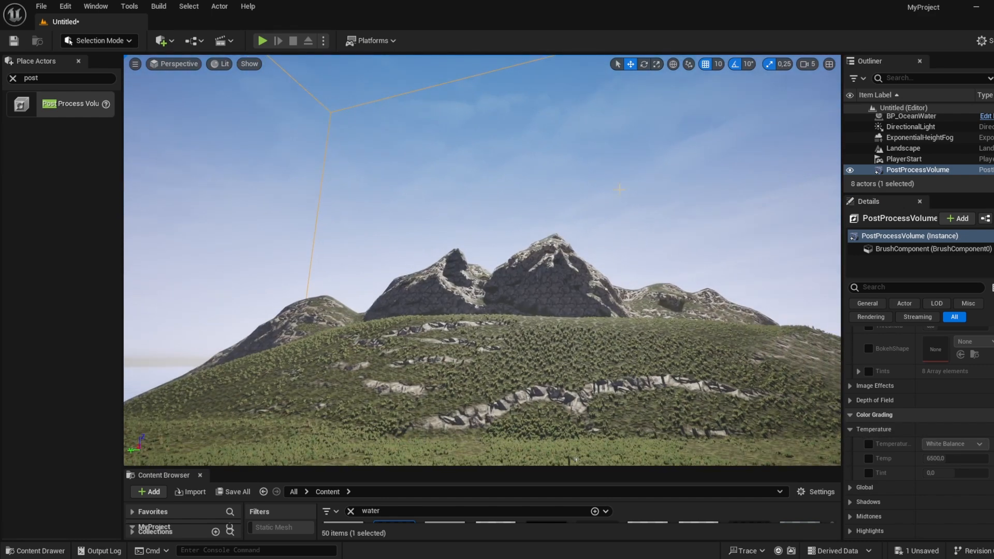
left_click(869, 444)
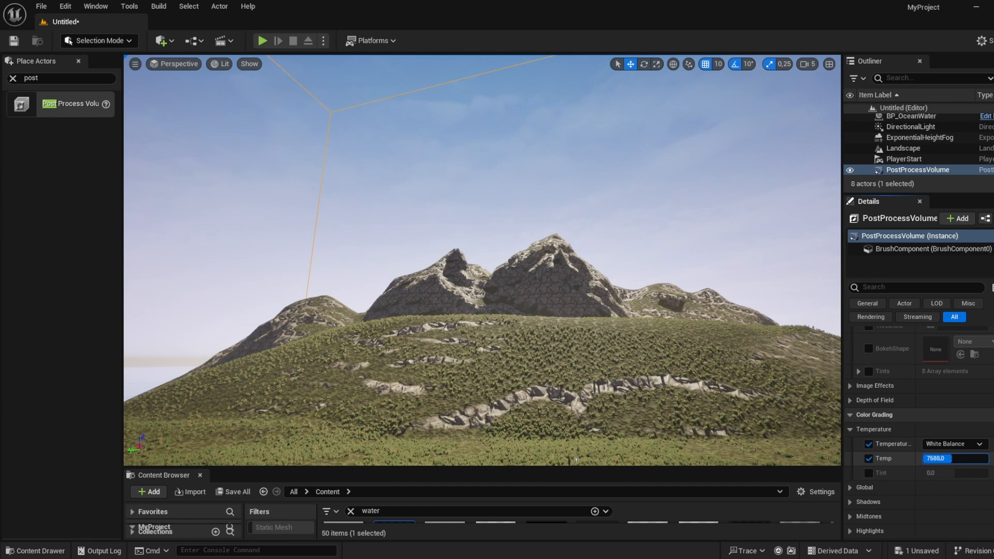
right_click_drag(514, 280, 528, 307)
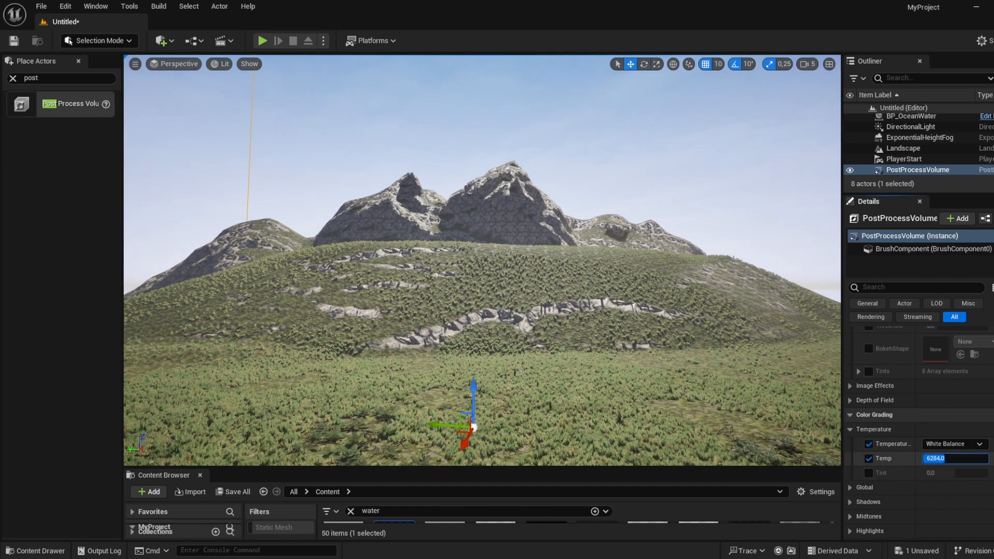
Step: Enable the global Saturation override in Color Grading and set R and G to 1.1, B to 1.09 and Y to about 1.07
left_click_drag(944, 459, 946, 459)
left_click(851, 488)
scroll(853, 488, "down", 3)
scroll(857, 496, "down", 2)
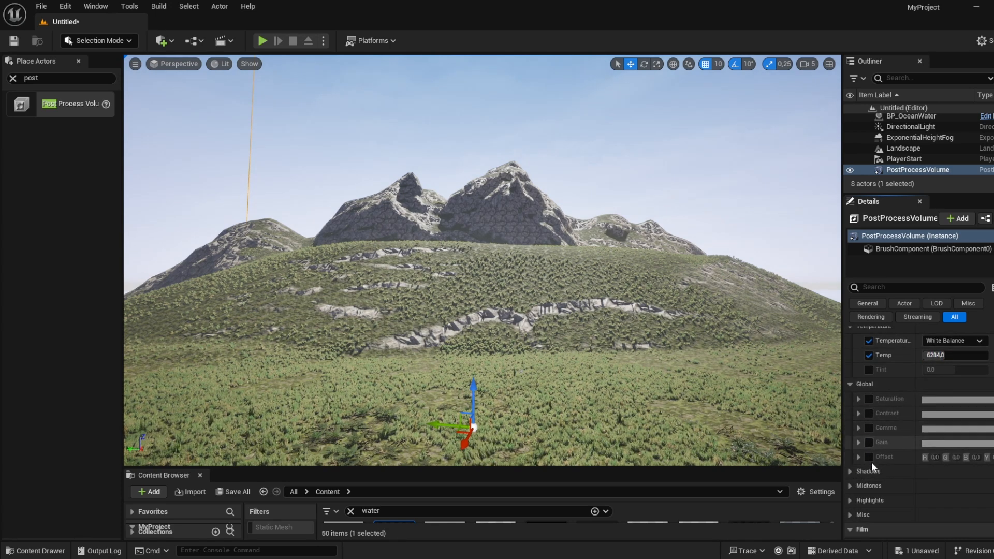
scroll(875, 445, "down", 4)
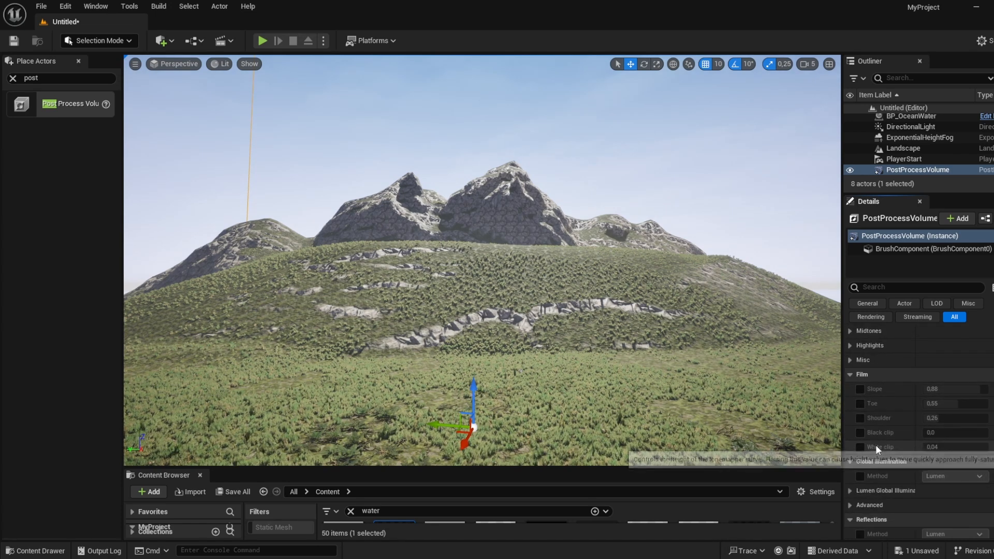
scroll(861, 469, "up", 5)
scroll(862, 441, "up", 3)
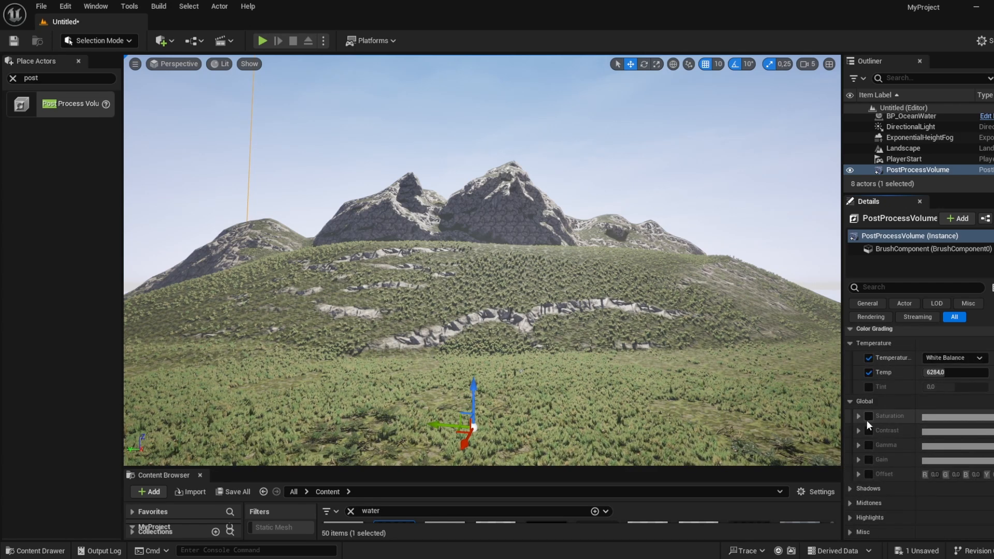
left_click(858, 416)
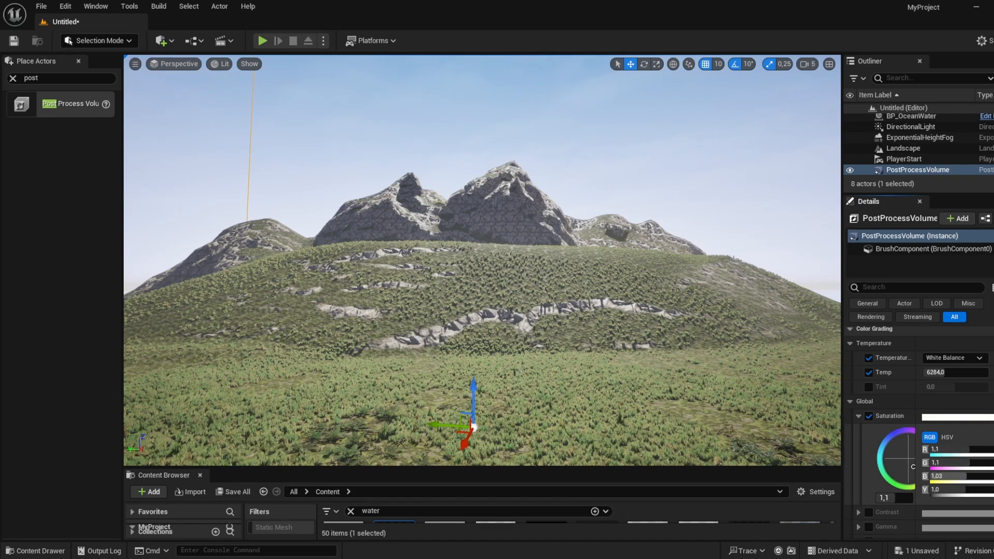
left_click_drag(951, 477, 990, 489)
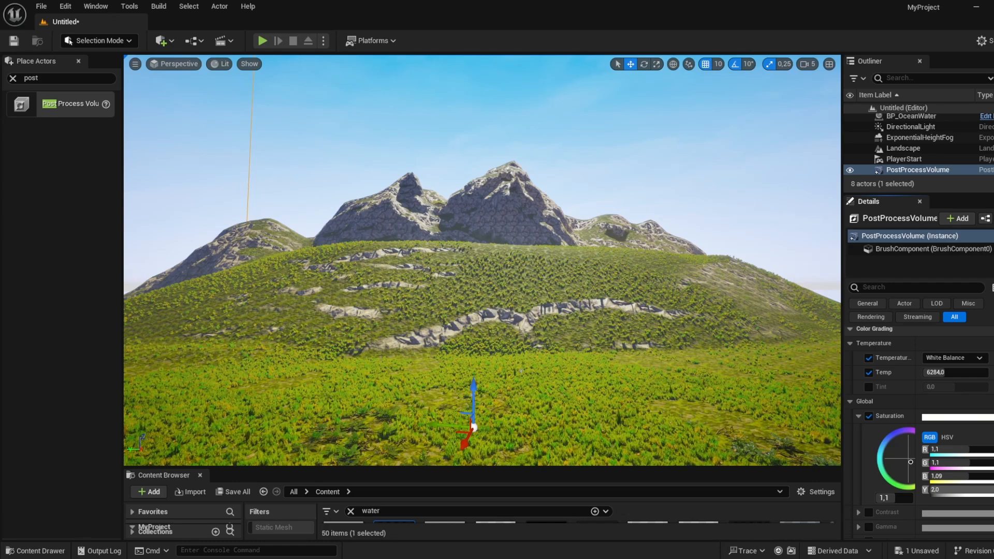
left_click_drag(972, 490, 966, 490)
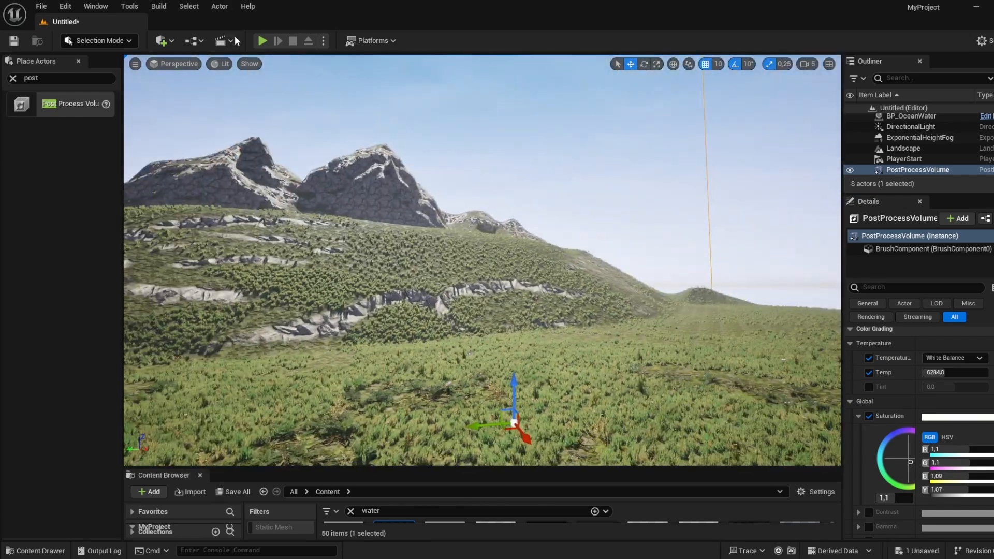
Step: Play-test the level full screen by running the character through the grass, and view the whole island from offshore
key("F11")
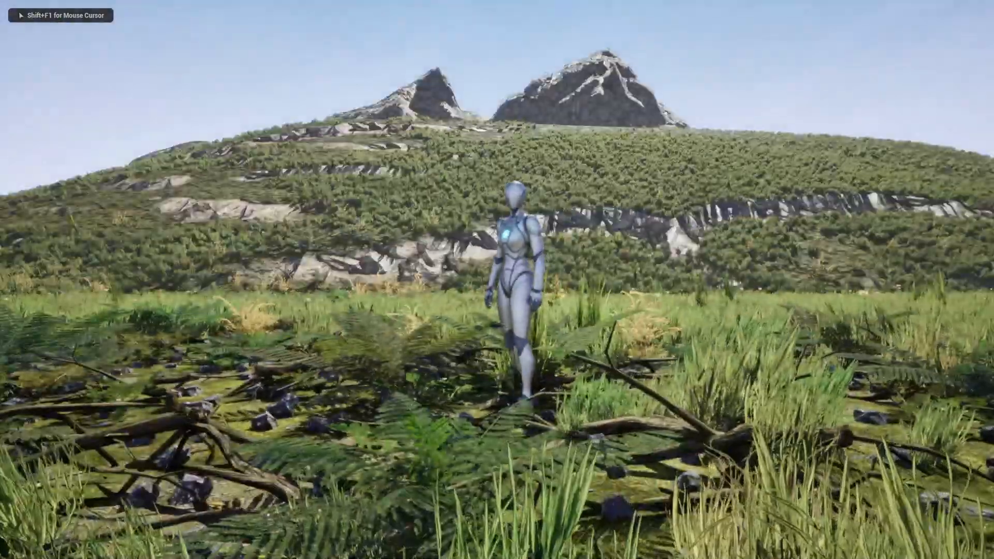
key("w")
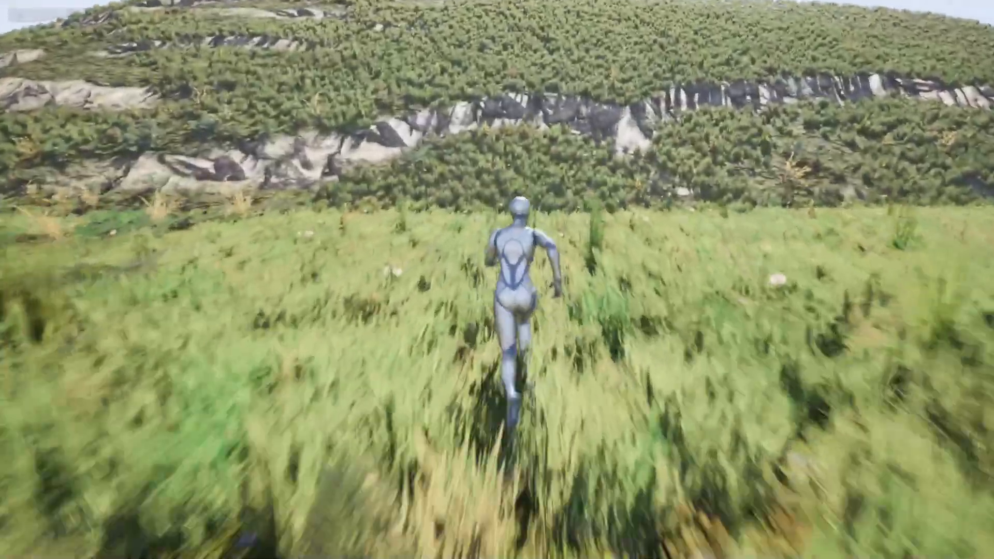
key("d")
key("a")
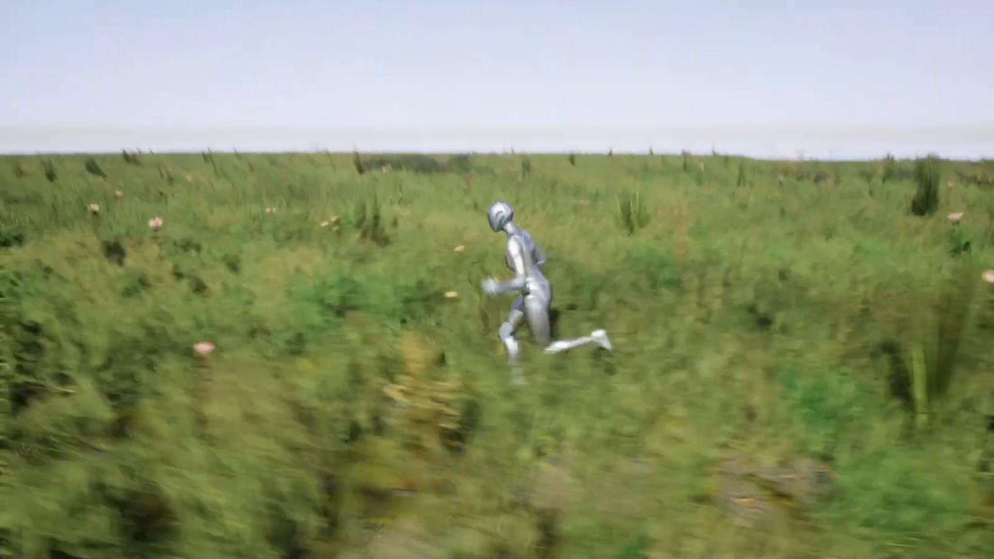
key("w")
key("d")
key("s")
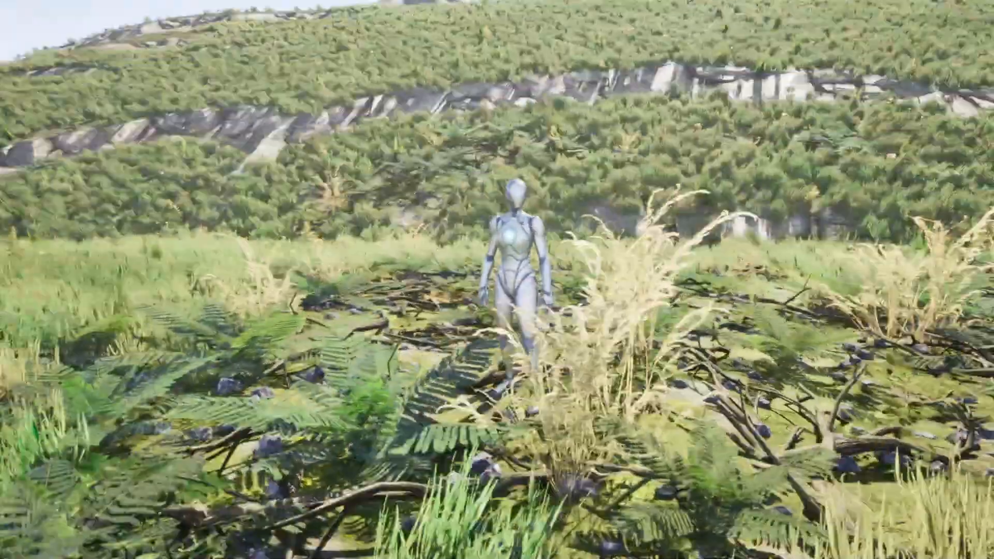
key("Escape")
scroll(496, 280, "down", 10)
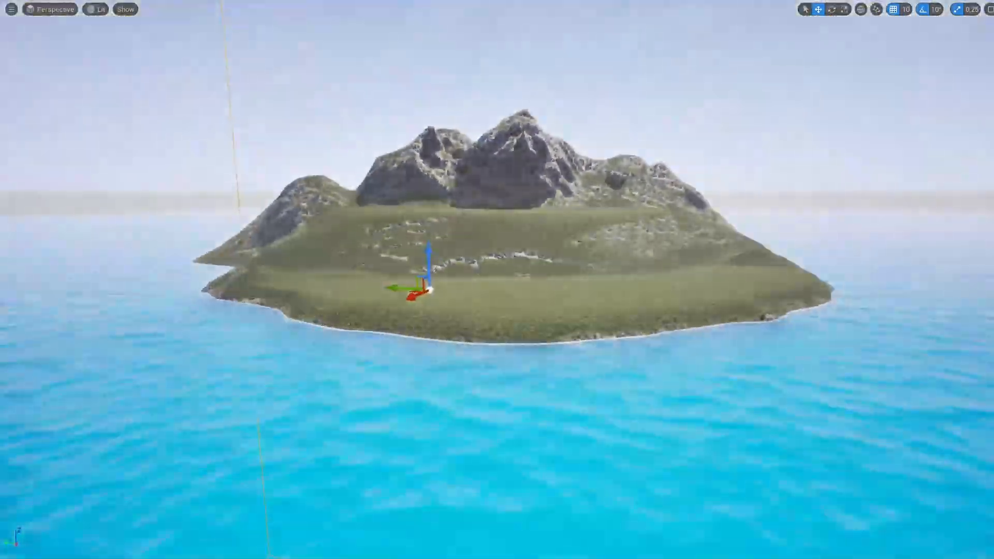
scroll(368, 200, "up", 3)
key("F11")
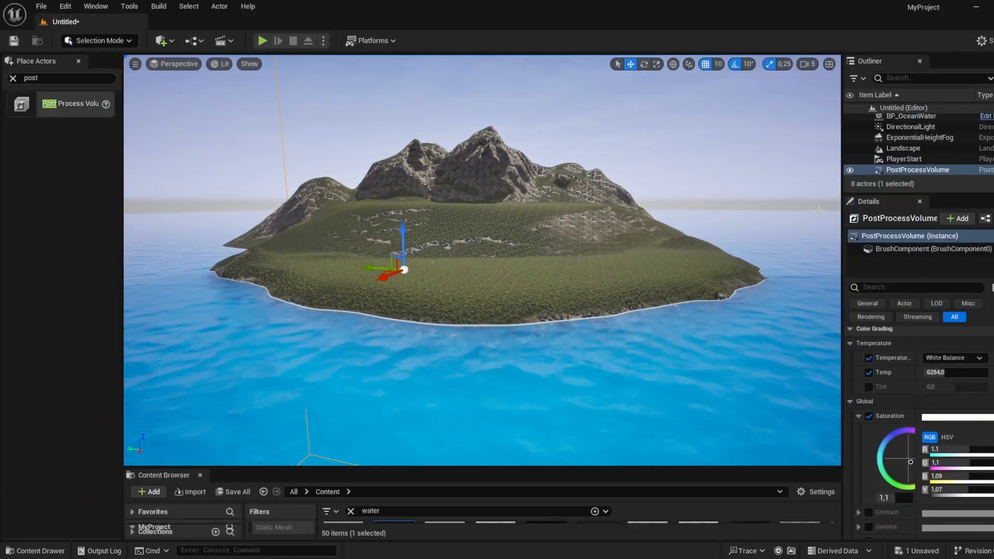
Step: Enable the Min EV100 and Max EV100 exposure overrides on the Post Process Volume and set both to 1
scroll(862, 373, "up", 10)
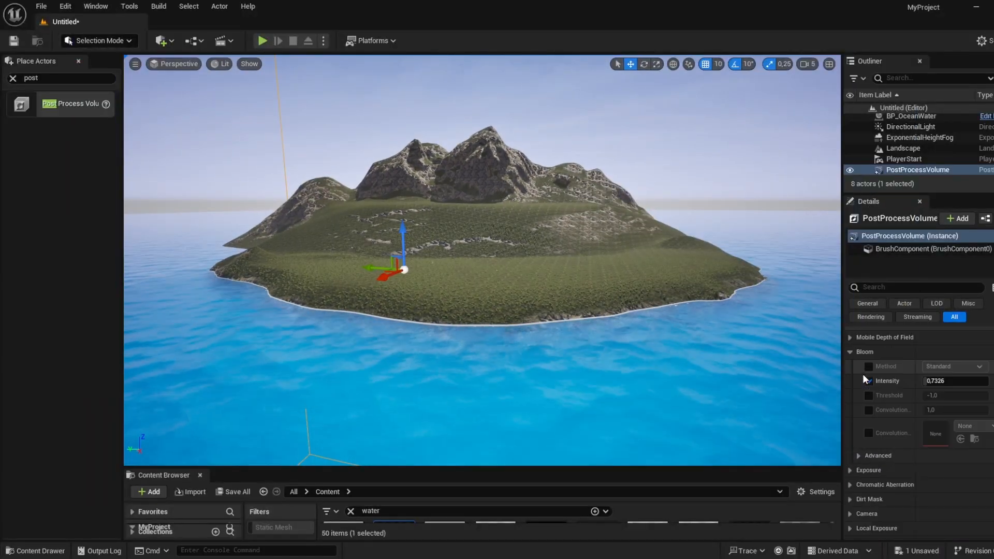
left_click(850, 470)
scroll(862, 476, "down", 5)
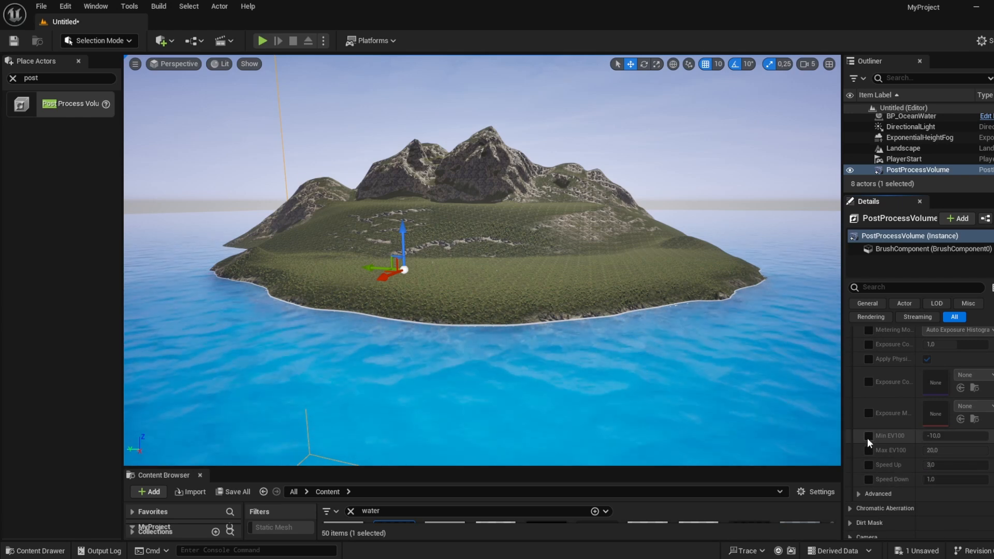
left_click(868, 436)
left_click(868, 451)
left_click(960, 437)
type("1")
key("Return")
left_click(951, 451)
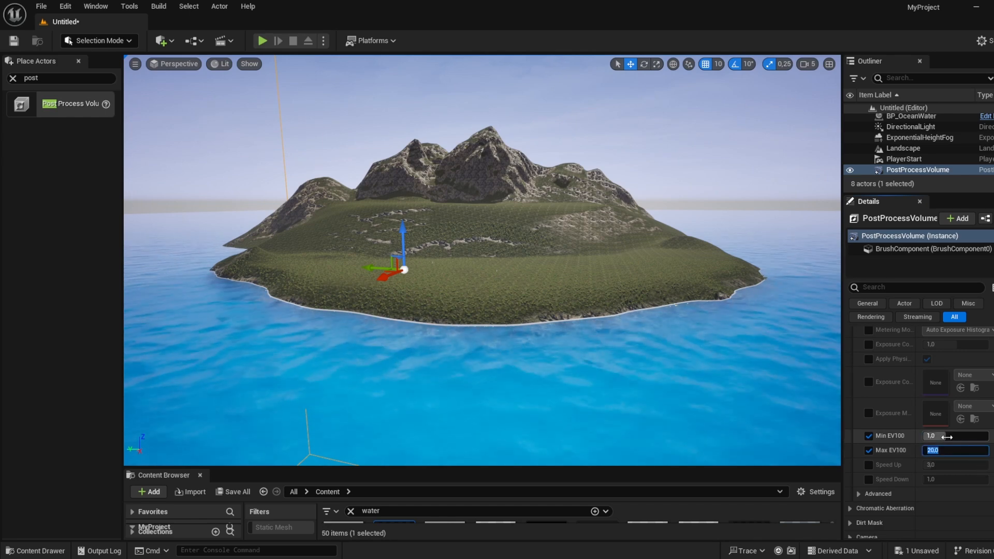
left_click(948, 436)
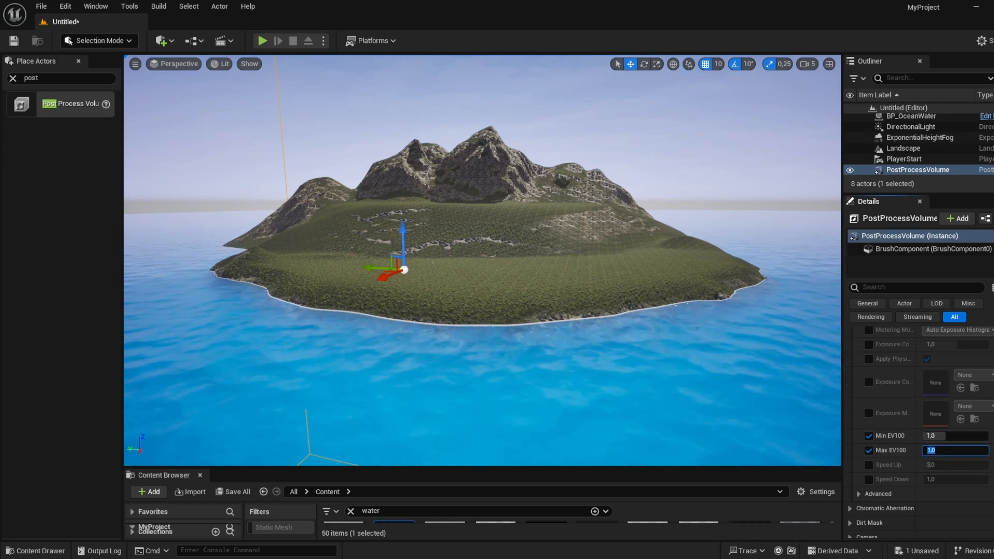
Step: Set both Min EV100 and Max EV100 to 5 and check the island's brightness
left_click_drag(554, 309, 524, 237)
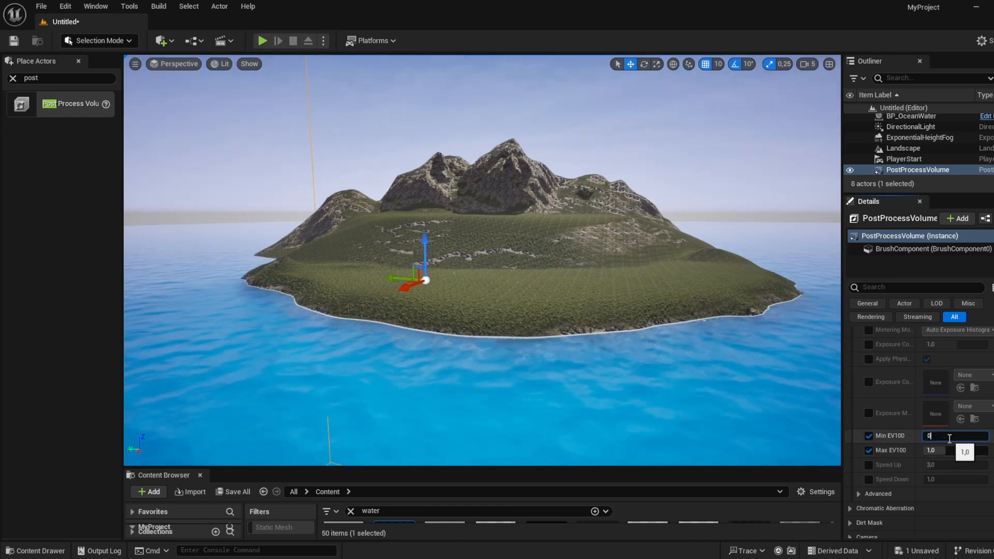
type("5,")
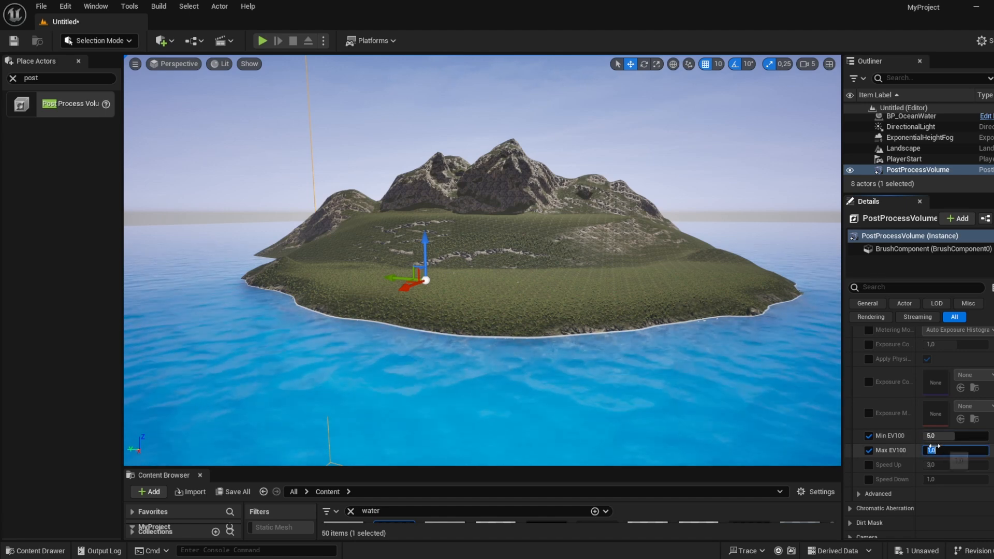
type("5")
key("Return")
right_click_drag(715, 332, 710, 317)
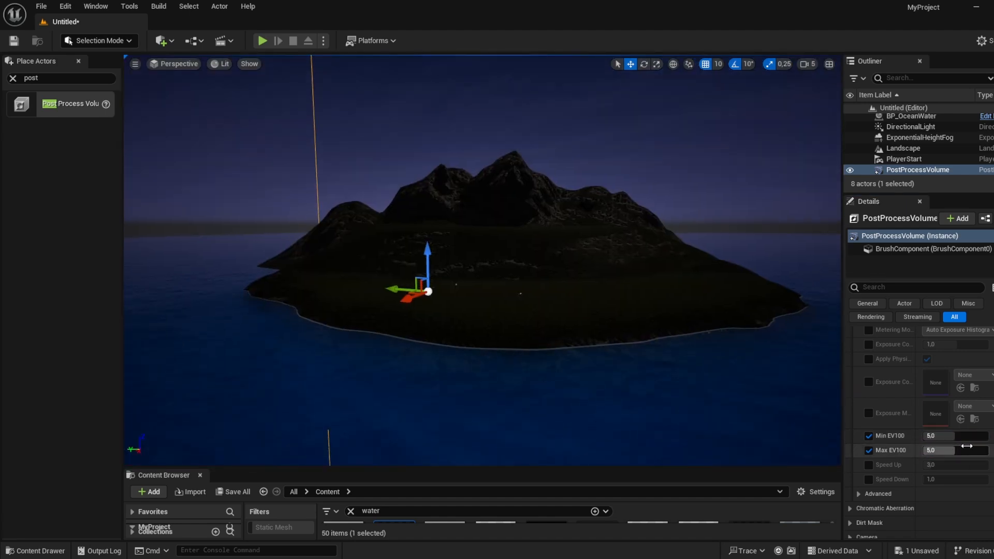
Step: Try the exposure with Min and Max EV100 both at 2, and with both at 0
type("2")
mouse_move(957, 451)
left_mouse_down()
mouse_move(948, 451)
mouse_move(958, 460)
left_mouse_up()
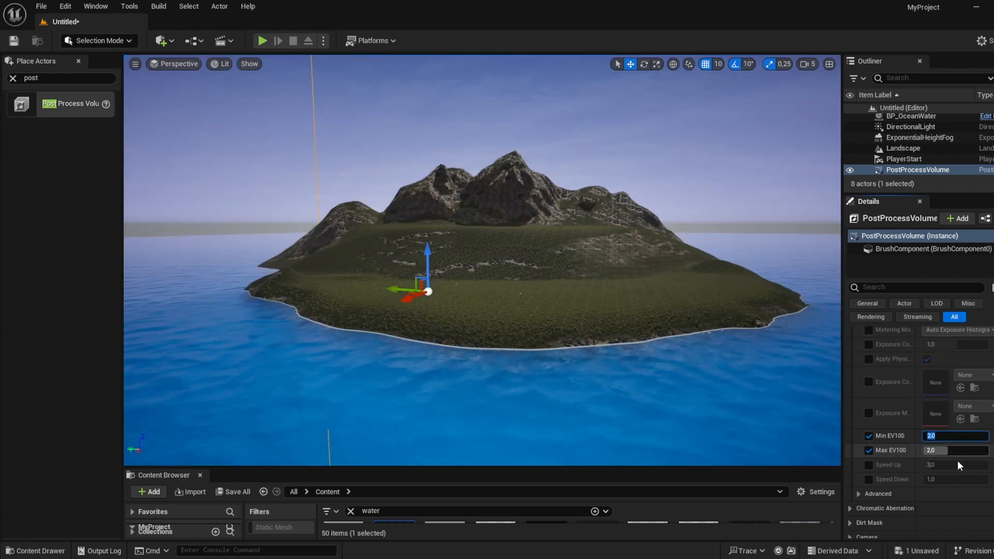
left_click(958, 448)
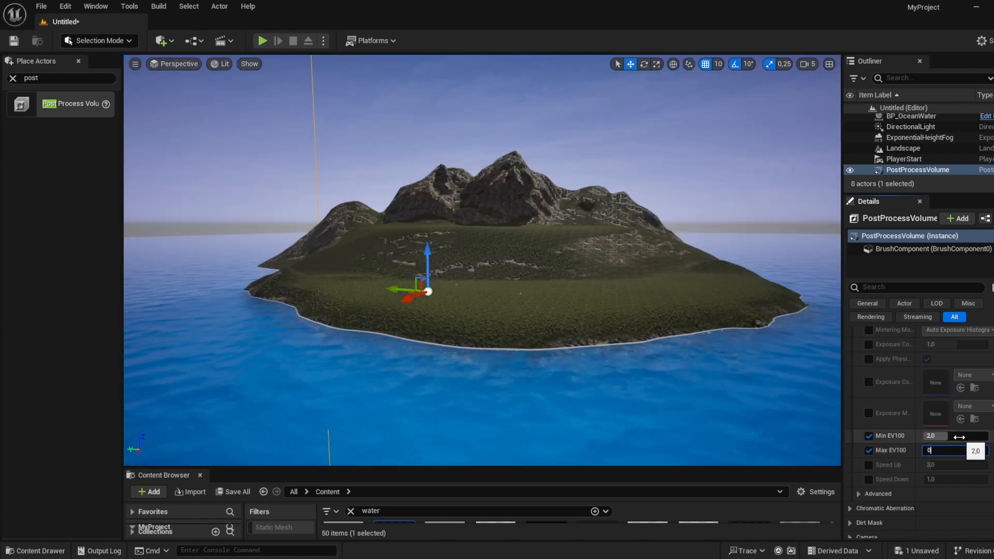
left_click(959, 437)
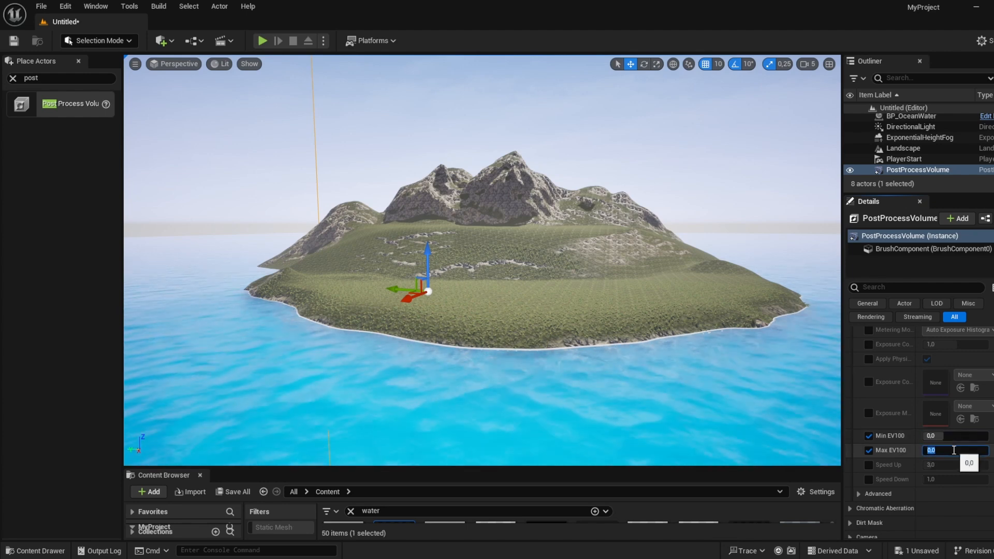
Step: Set both Min EV100 and Max EV100 to -5 to test a very bright exposure
left_click(952, 440)
type("-5")
key("Return")
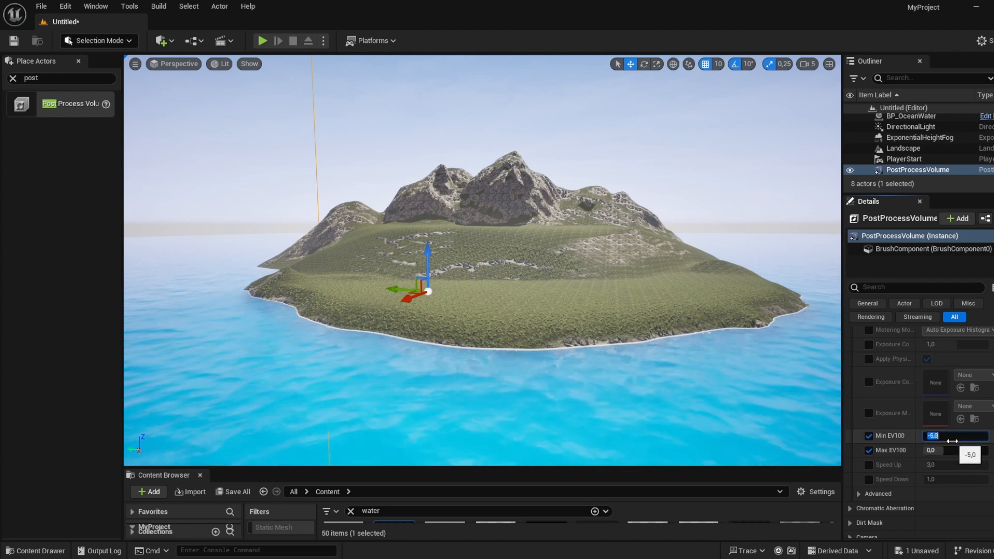
left_click(956, 451)
type("-5")
key("Return")
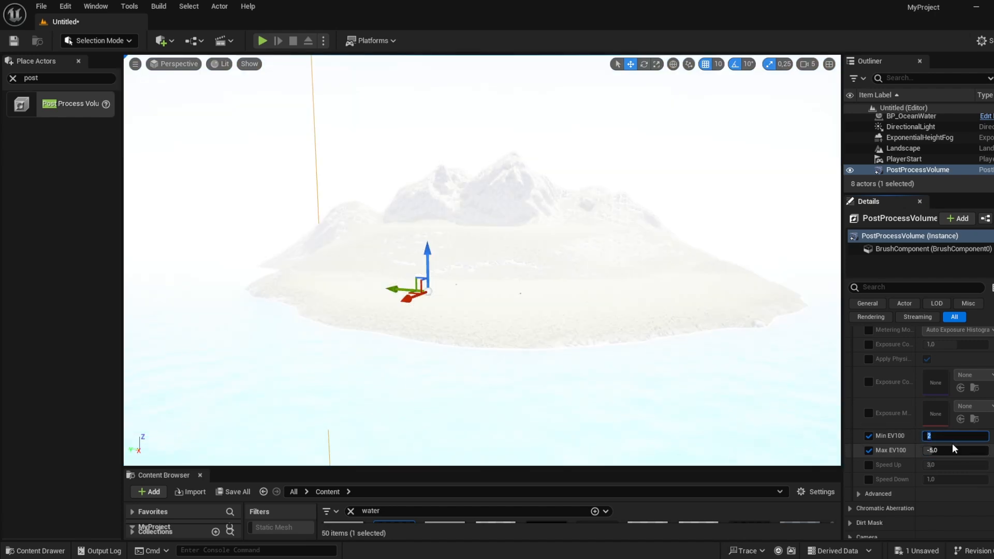
Step: Set the exposure range of the Post Process Volume to Min EV100 0 and Max EV100 3
left_click(953, 450)
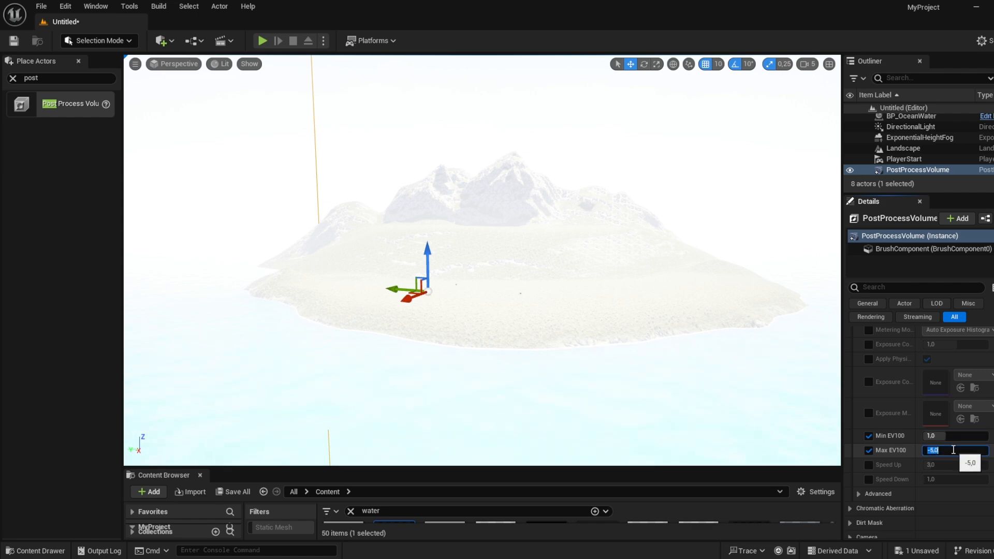
type("3")
left_click(955, 436)
type("0")
key("Return")
left_click(959, 449)
Step: Fly over the grass, the mountains and the shoreline to examine the island under the new exposure range
right_click_drag(741, 396, 740, 370)
key("w")
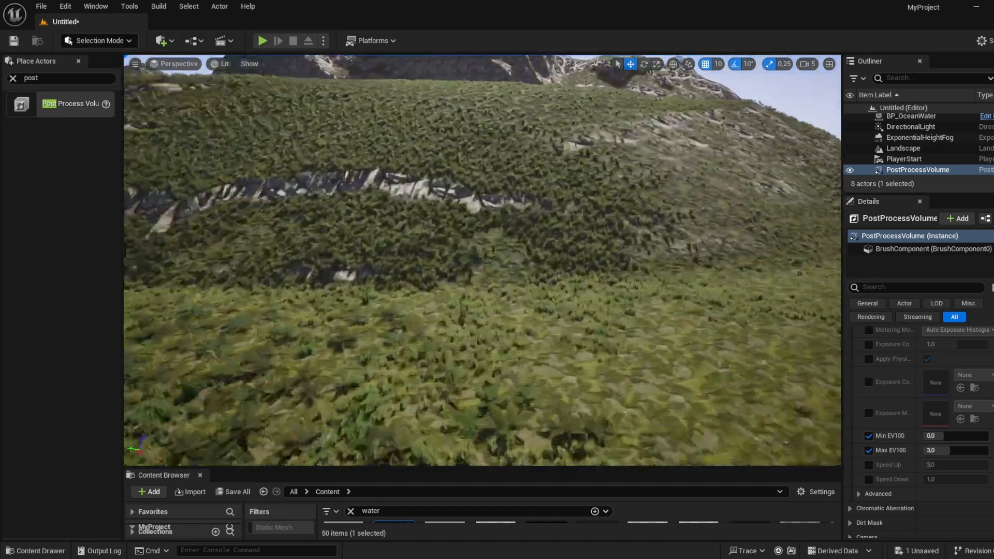
scroll(482, 260, "down", 3)
key("f")
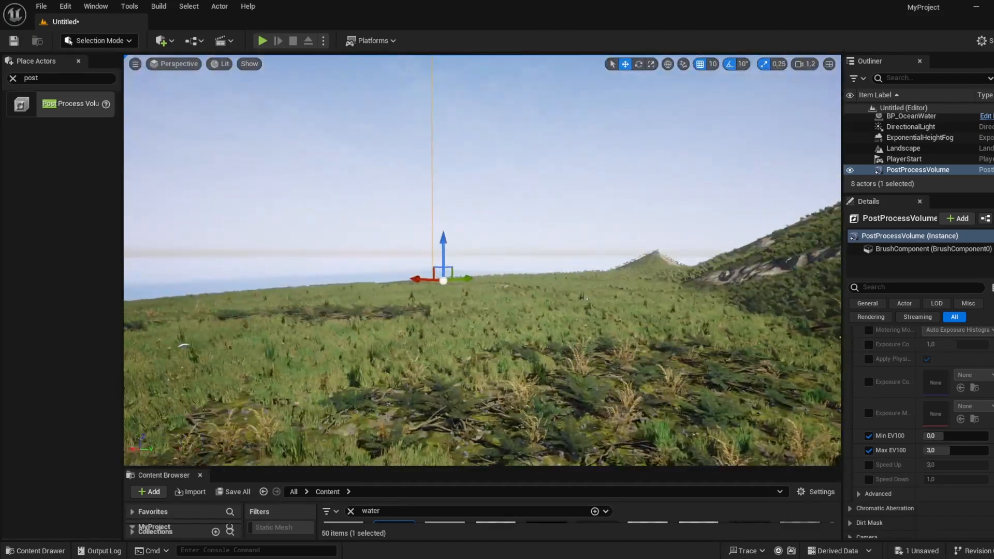
right_click_drag(481, 260, 605, 246)
right_click_drag(651, 369, 698, 361)
key("a")
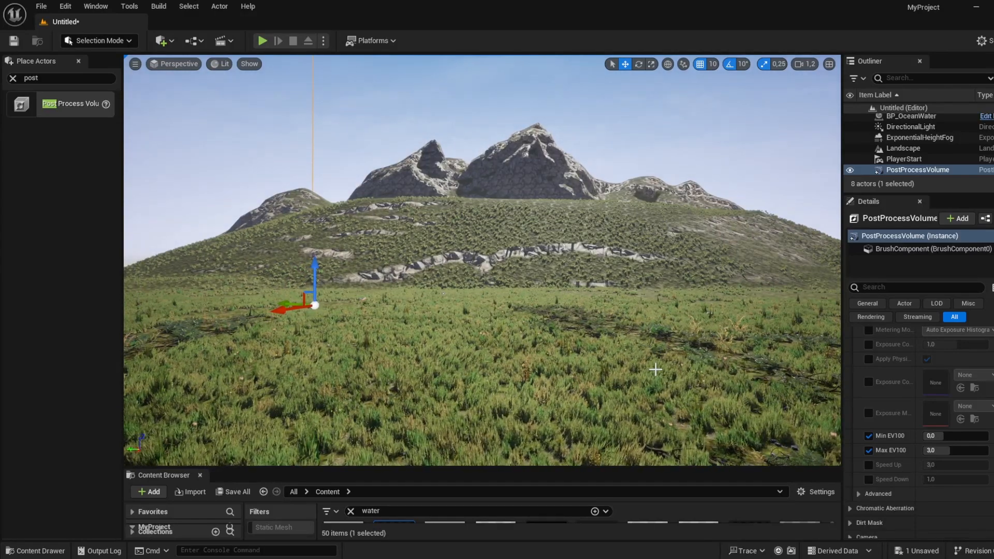
mouse_move(646, 369)
right_mouse_down()
mouse_move(621, 414)
mouse_move(636, 353)
right_mouse_up()
key("s")
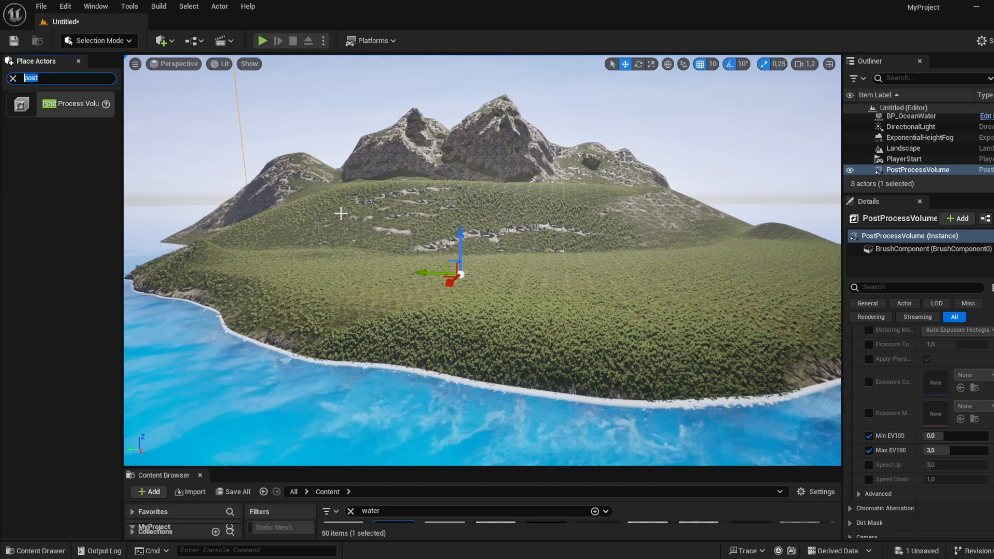
mouse_move(341, 213)
right_mouse_down()
mouse_move(341, 199)
mouse_move(343, 227)
mouse_move(375, 225)
mouse_move(349, 207)
right_mouse_up()
key("w")
key("s")
key("s")
Step: Switch to Landscape painting, choose the Layer_1_no_plants target layer, and widen the landscape tool area so layer names are readable
left_click(99, 40)
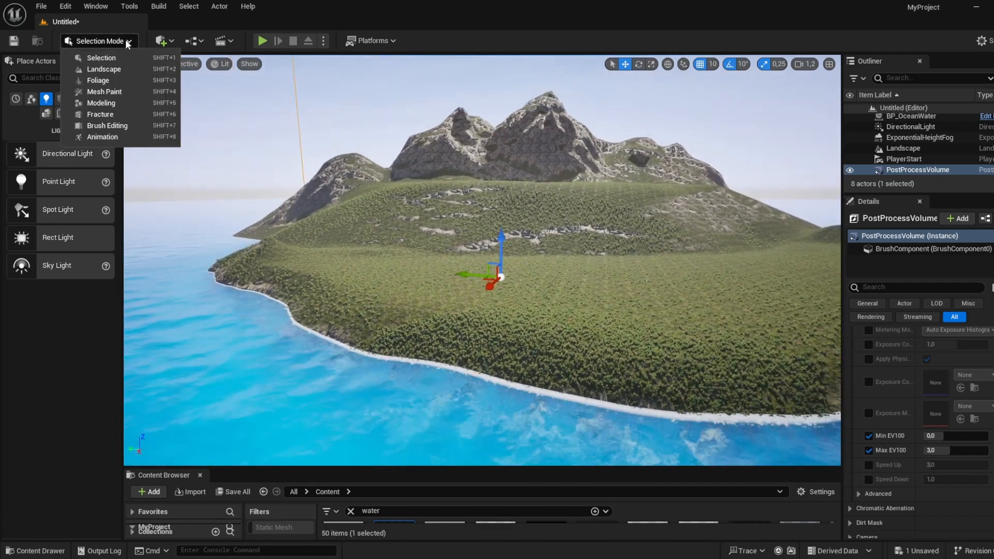
left_click(120, 73)
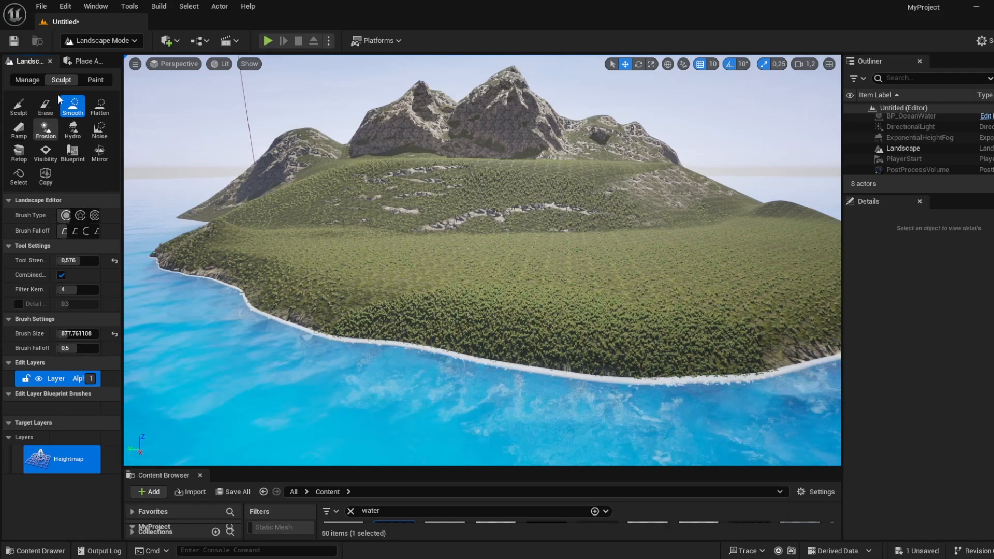
left_click(98, 80)
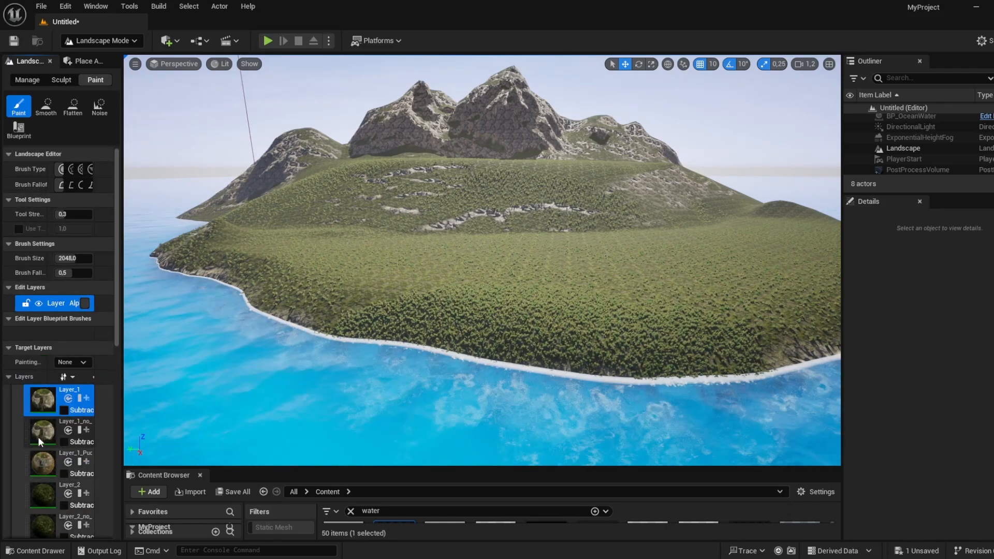
scroll(39, 459, "down", 2)
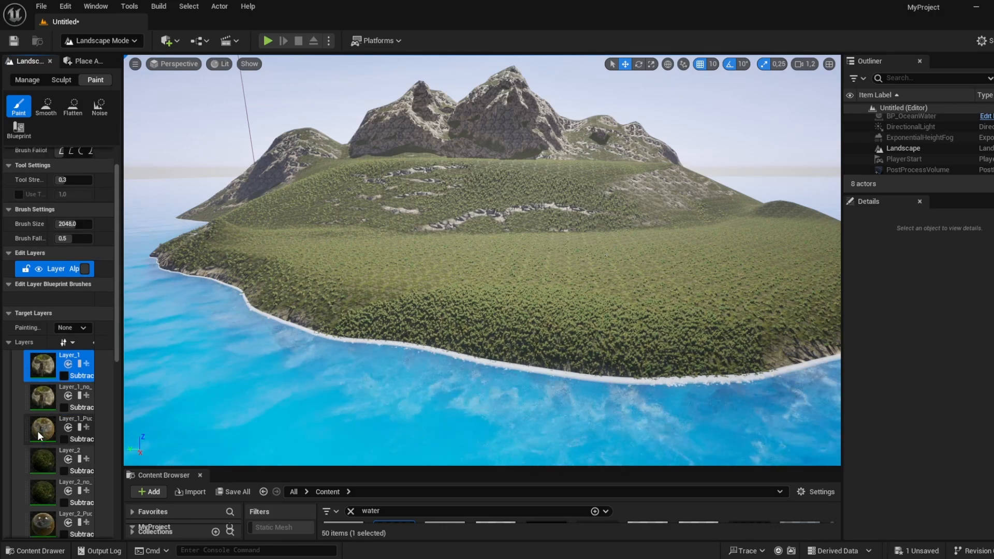
left_click(40, 399)
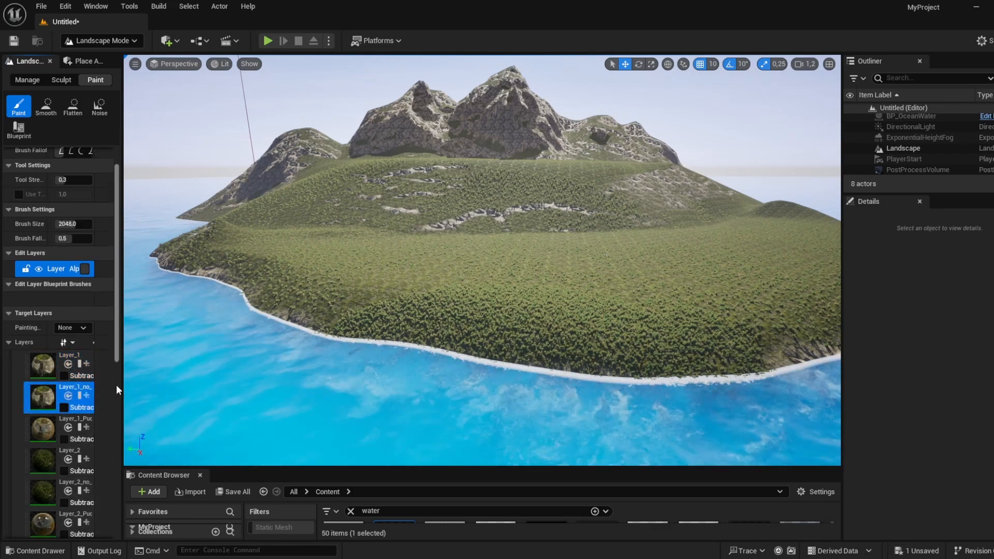
left_click_drag(123, 386, 189, 386)
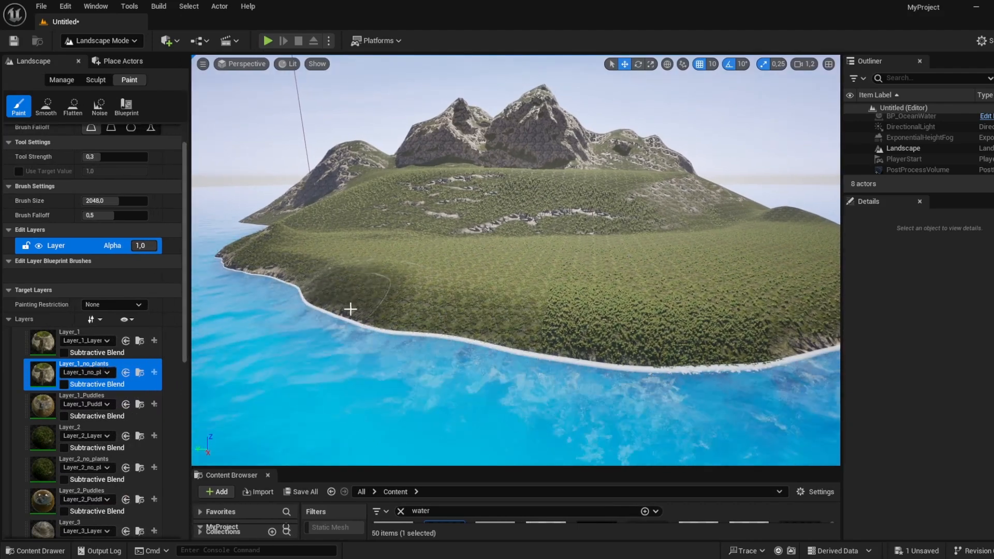
Step: Fly along the shoreline and in over the hillside to examine the island's coast and vegetation
key("d")
right_click_drag(368, 356, 339, 342)
scroll(368, 356, "up", 3)
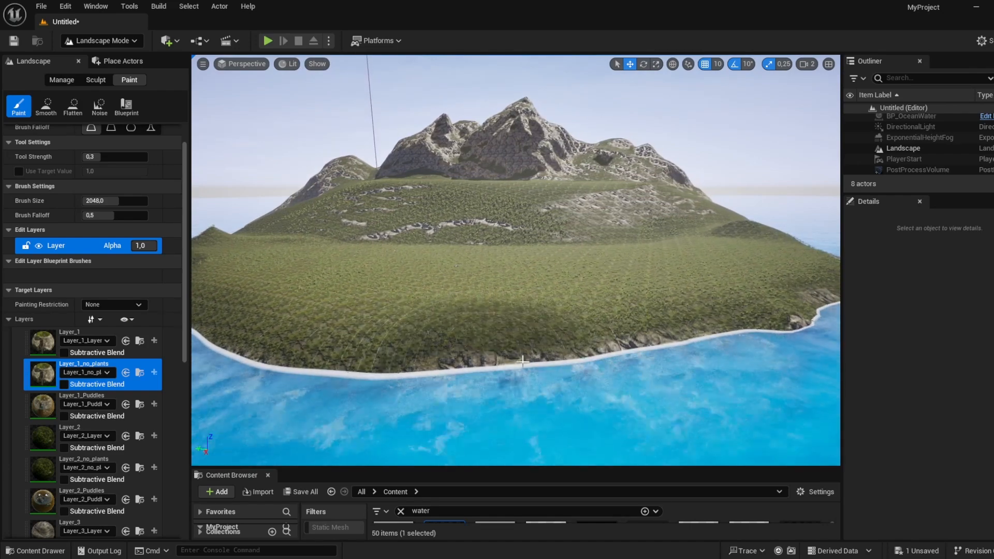
right_click_drag(779, 325, 729, 326)
key("d")
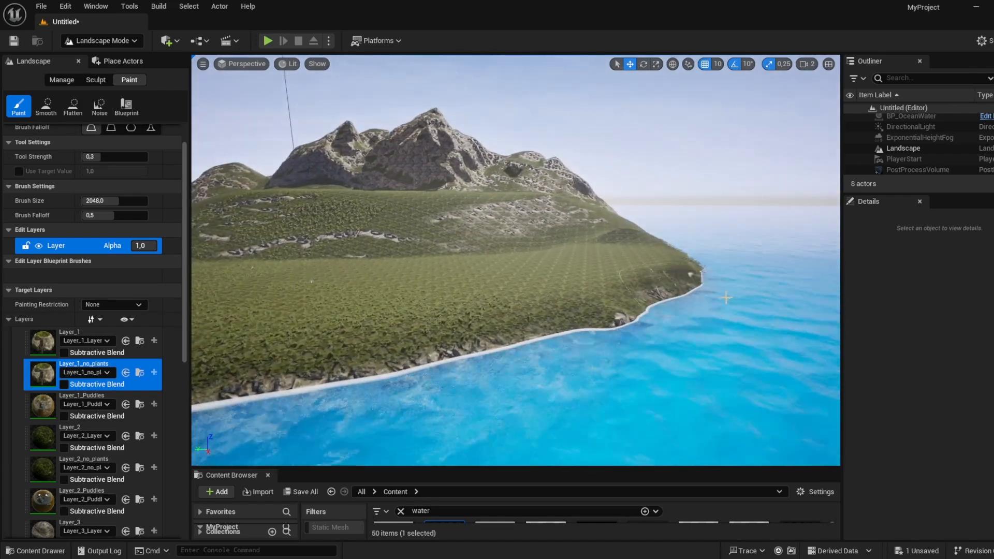
key("a")
right_click_drag(625, 348, 411, 329)
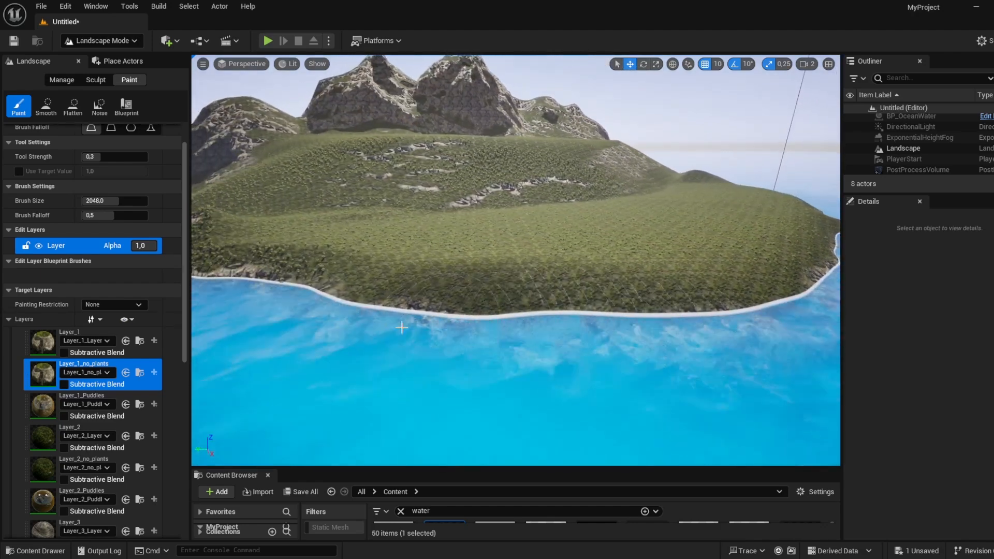
key("a")
right_click_drag(226, 286, 195, 281)
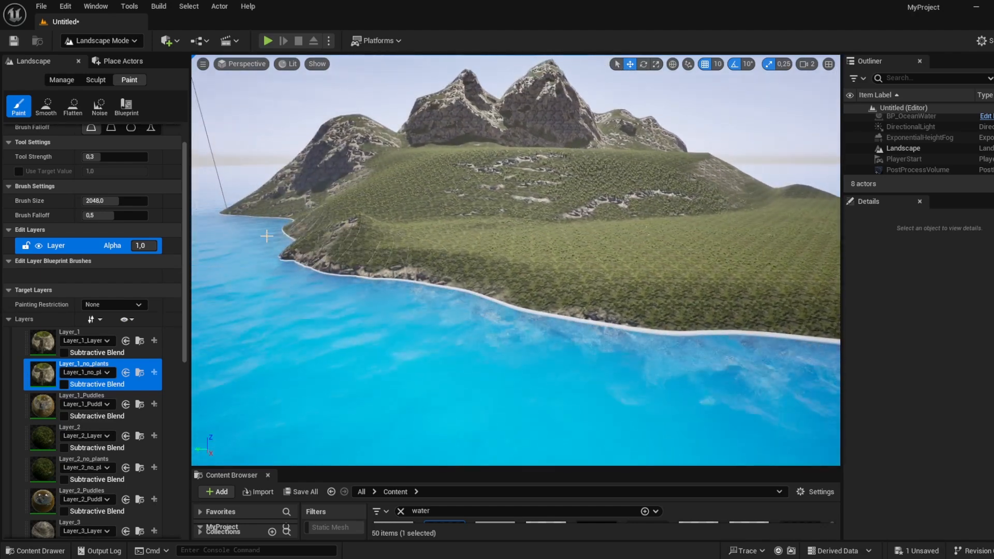
key("w")
right_click_drag(350, 300, 639, 359)
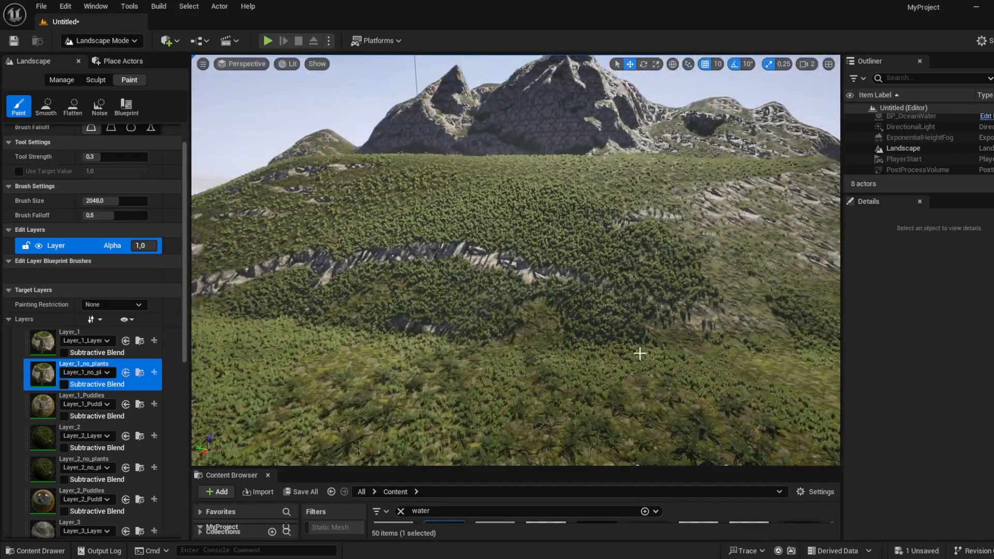
Step: Switch the landscape tools from painting to sculpting and choose the Sculpt tool
left_click(46, 105)
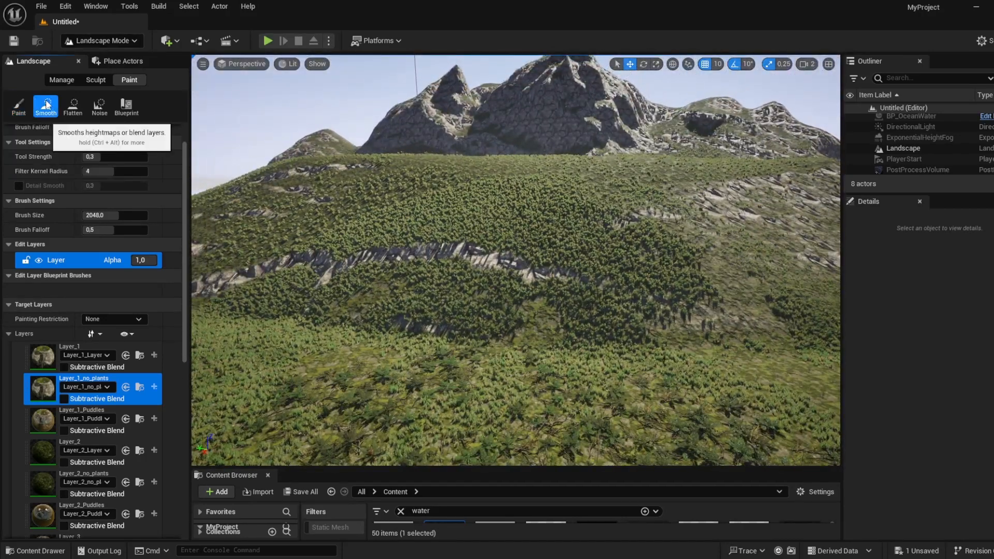
left_click(66, 109)
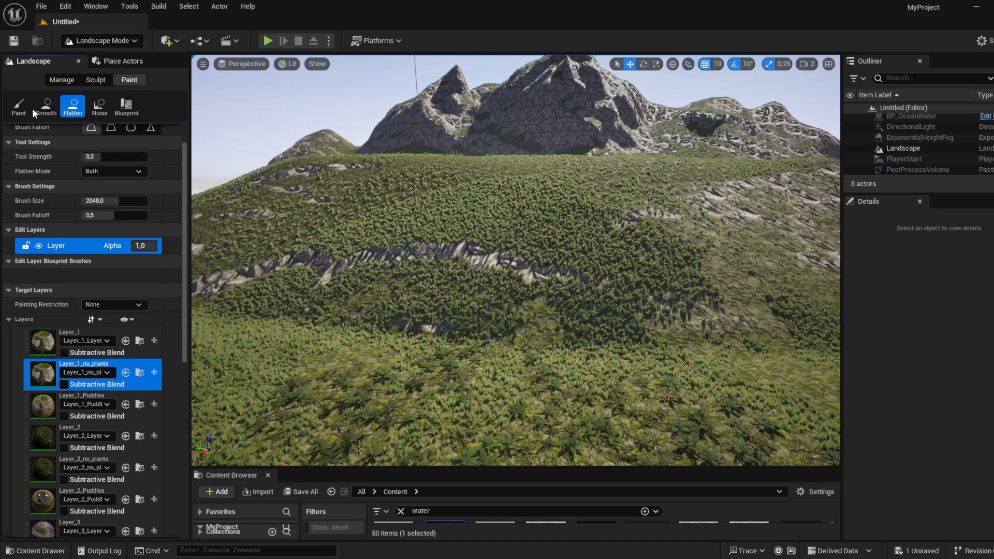
left_click(54, 109)
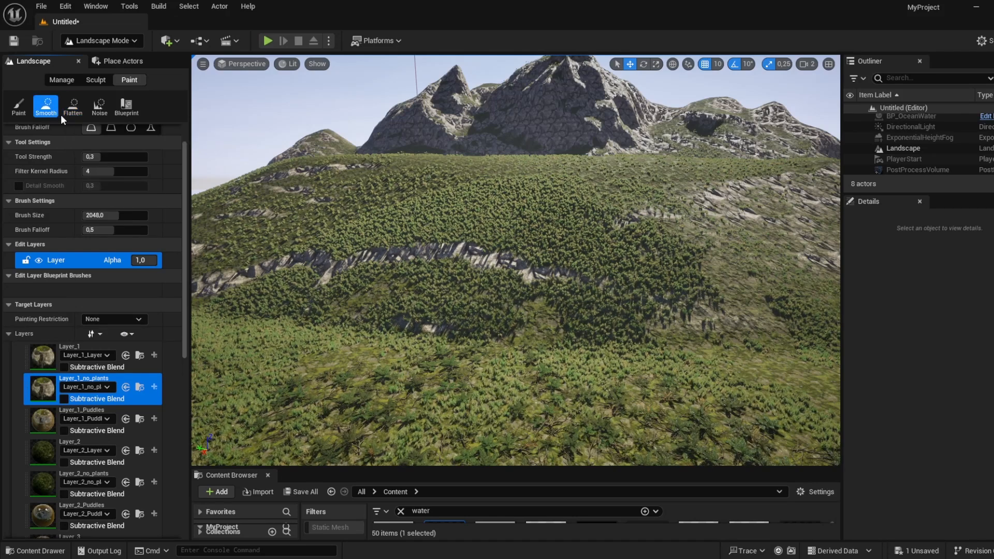
left_click(95, 79)
left_click(19, 108)
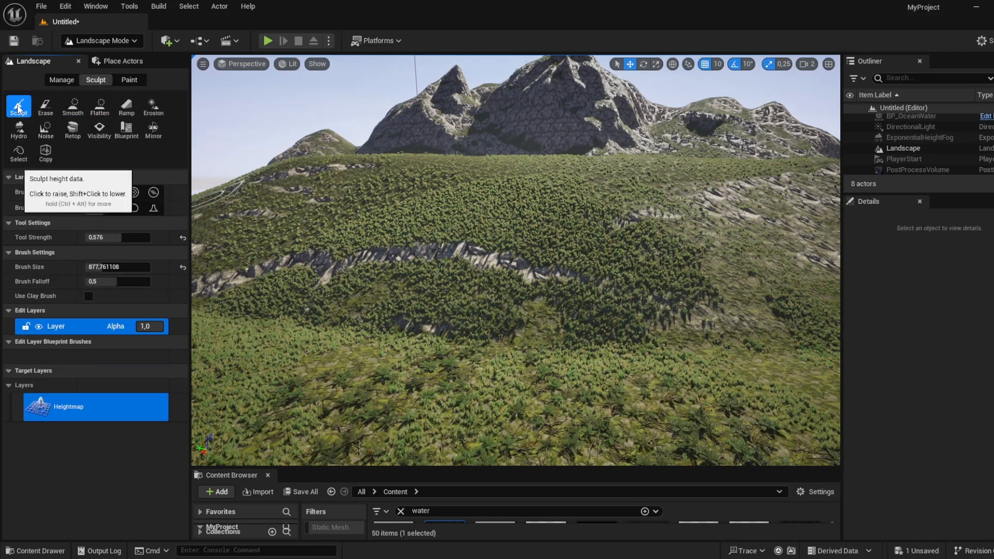
left_click(128, 110)
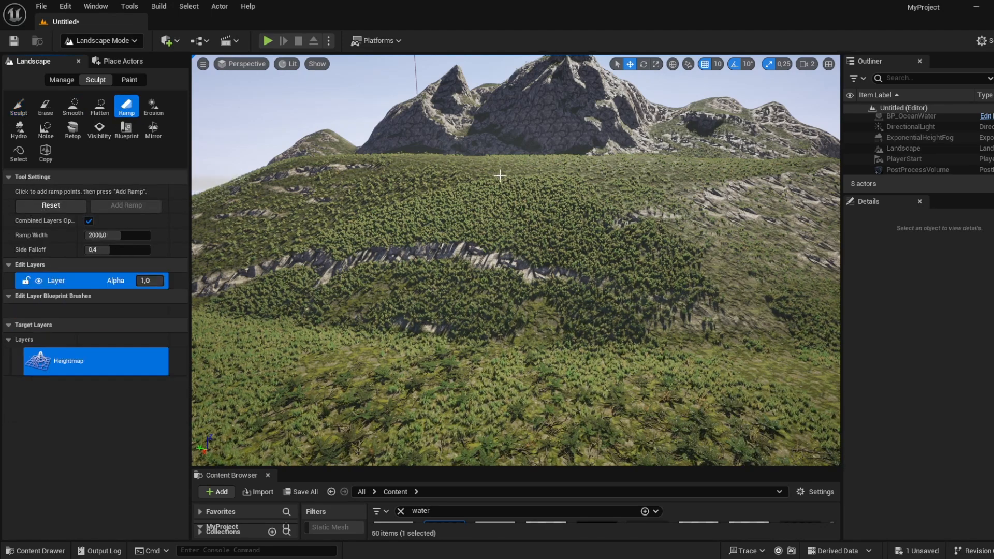
left_click_drag(526, 186, 303, 205)
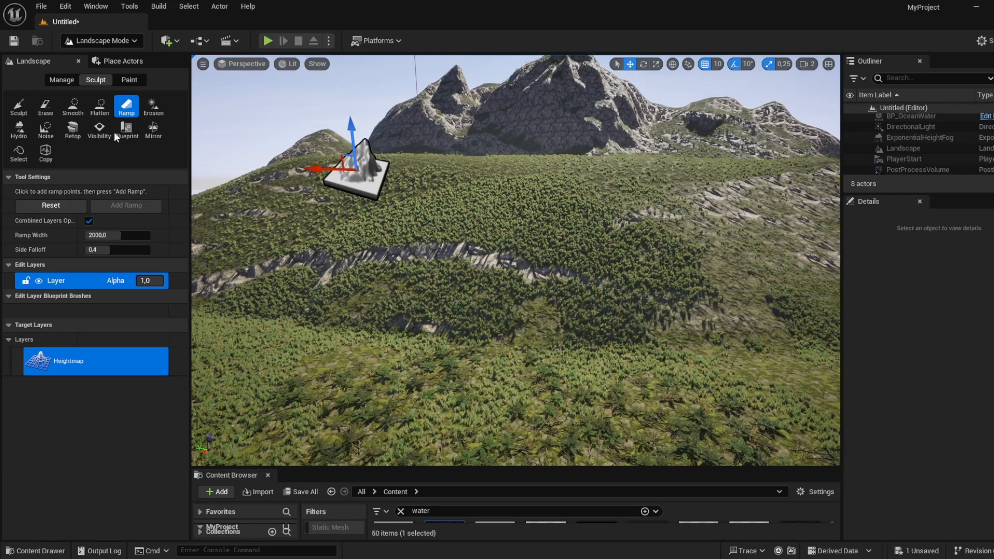
right_click_drag(370, 171, 381, 184)
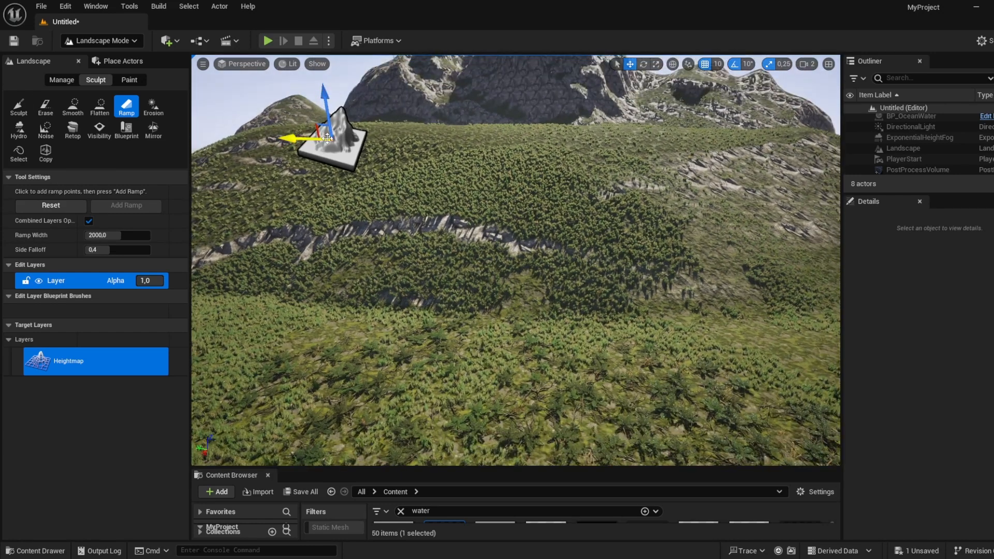
Step: Raise winding rocky ridges across the green hillside below the mountains with the Sculpt tool at strength 0.576
left_click(20, 106)
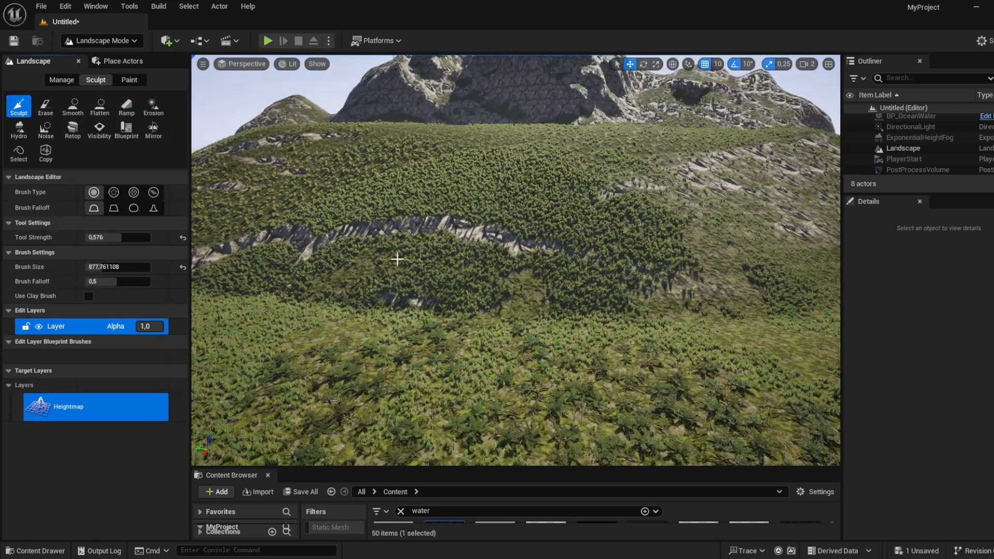
mouse_move(588, 285)
left_mouse_down()
mouse_move(518, 228)
mouse_move(414, 203)
mouse_move(315, 156)
left_mouse_up()
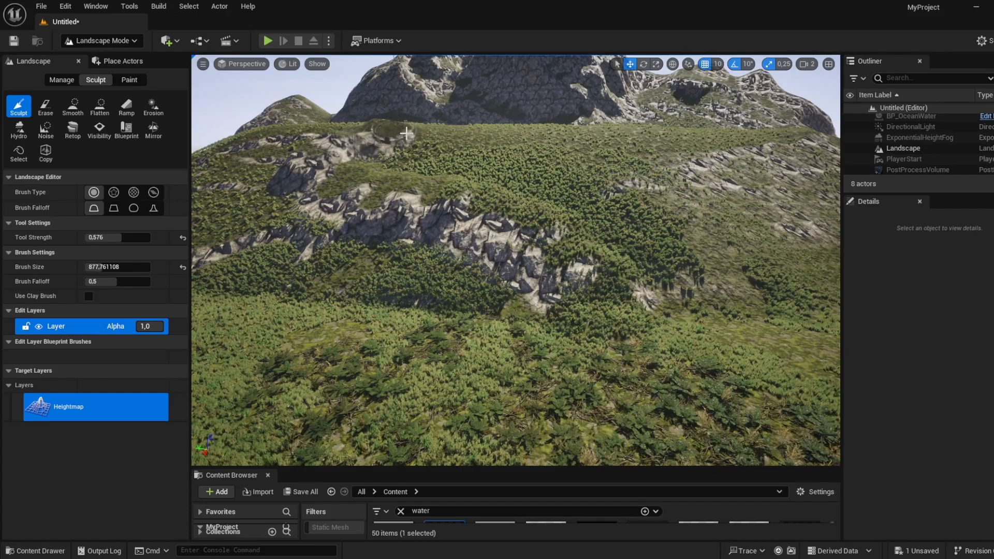
mouse_move(457, 163)
right_mouse_down()
mouse_move(456, 98)
mouse_move(461, 187)
mouse_move(499, 193)
right_mouse_up()
key("w")
left_click_drag(522, 192, 529, 188)
key("s")
right_click_drag(528, 187, 508, 187)
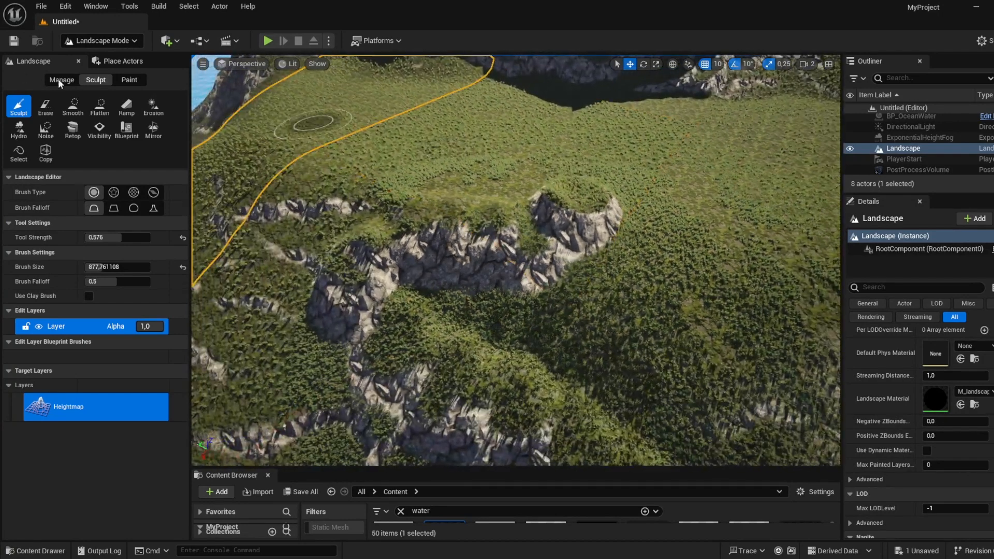
Step: Wear down the newly raised hillside ridges with the Erosion tool at strength 0.576
left_click(98, 108)
left_click(75, 107)
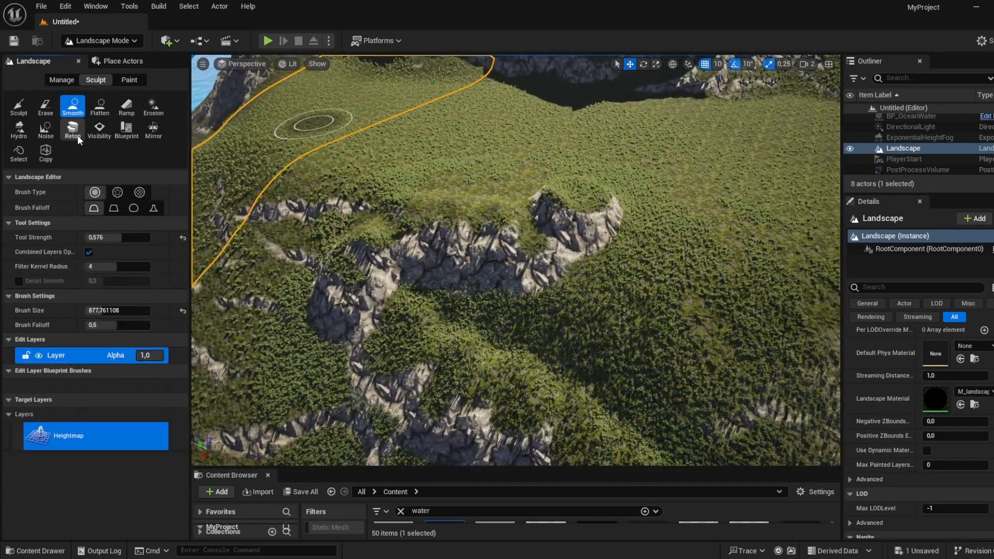
left_click(153, 108)
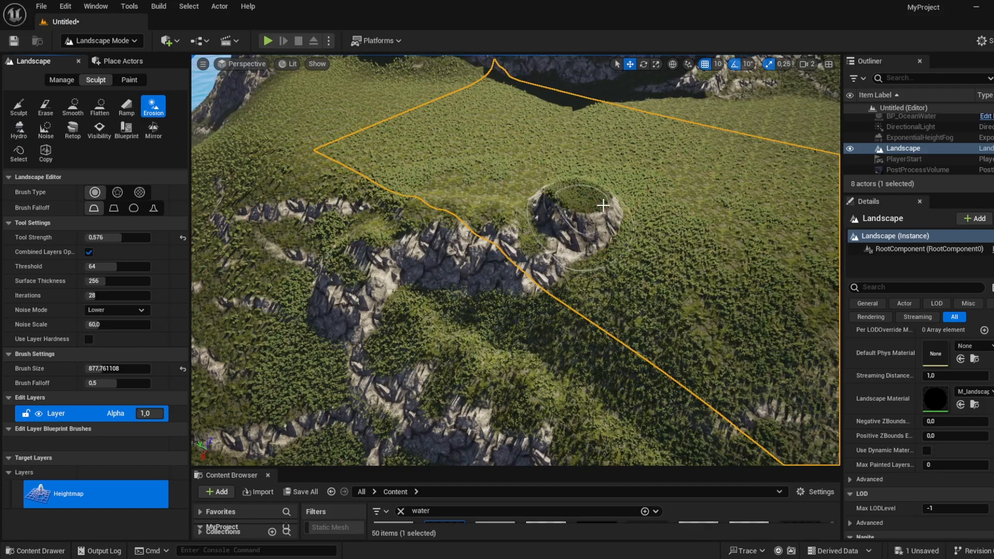
left_click_drag(571, 196, 486, 220)
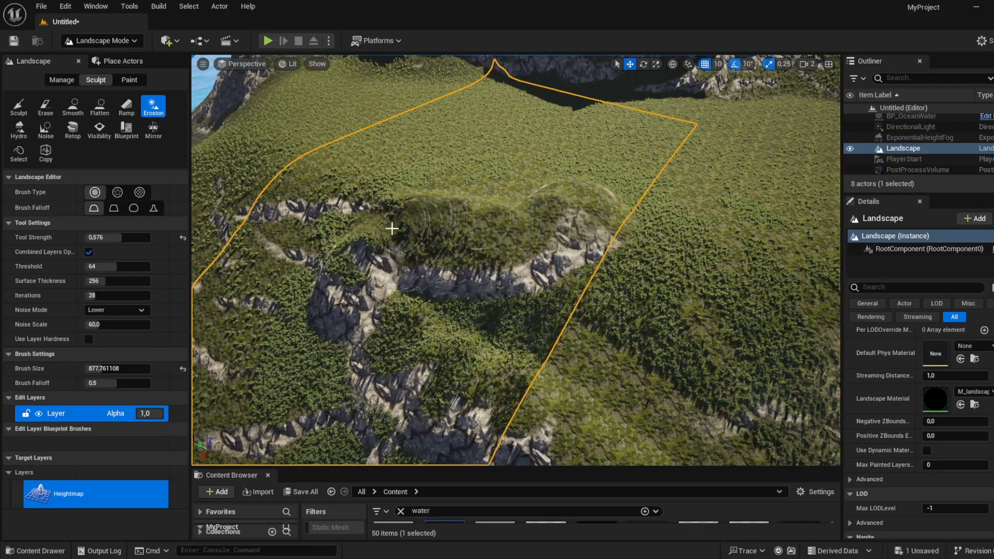
right_click_drag(365, 341, 366, 333)
mouse_move(520, 296)
left_mouse_down()
mouse_move(709, 252)
mouse_move(759, 166)
mouse_move(619, 260)
mouse_move(377, 341)
left_mouse_up()
left_click_drag(224, 308, 357, 139)
Step: Continue eroding the slopes and rock bands below the mountains from a lower, closer viewpoint
mouse_move(357, 140)
right_mouse_down()
mouse_move(404, 150)
mouse_move(393, 129)
mouse_move(233, 77)
mouse_move(466, 171)
mouse_move(504, 176)
right_mouse_up()
key("w")
key("w")
key("s")
left_click_drag(653, 225, 745, 207)
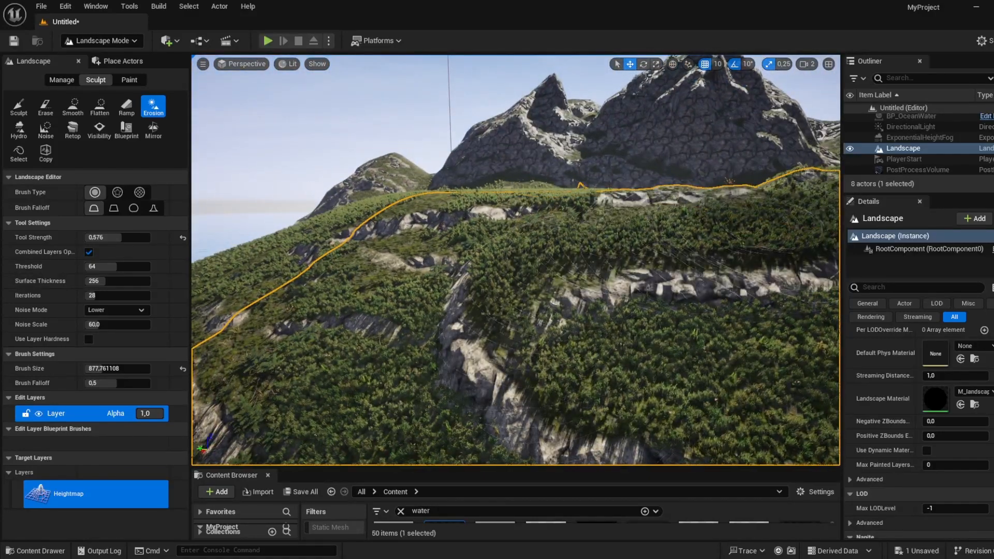
right_click_drag(673, 233, 777, 204)
key("s")
mouse_move(672, 233)
left_mouse_down()
mouse_move(495, 264)
mouse_move(658, 250)
mouse_move(557, 259)
mouse_move(567, 226)
left_mouse_up()
right_click_drag(564, 243, 527, 283)
key("w")
mouse_move(552, 213)
left_mouse_down()
mouse_move(599, 207)
mouse_move(639, 236)
left_mouse_up()
Step: Return to the Sculpt tool and shape steep rock cliffs on the forested slope
mouse_move(560, 232)
right_mouse_down()
mouse_move(562, 264)
mouse_move(549, 238)
mouse_move(482, 217)
mouse_move(430, 230)
mouse_move(385, 196)
right_mouse_up()
key("w")
key("w")
right_click_drag(668, 348, 674, 368)
right_click_drag(479, 229, 577, 251)
key("s")
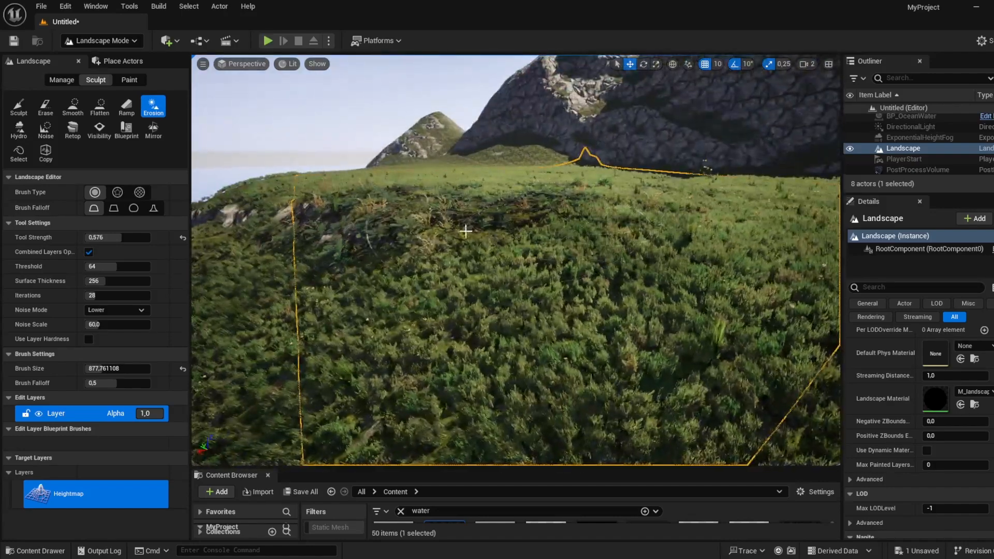
left_click(20, 107)
key("s")
mouse_move(466, 233)
right_mouse_down()
mouse_move(461, 264)
mouse_move(497, 311)
right_mouse_up()
mouse_move(355, 199)
right_mouse_down()
mouse_move(331, 232)
mouse_move(310, 241)
mouse_move(352, 228)
mouse_move(355, 199)
right_mouse_up()
key("w")
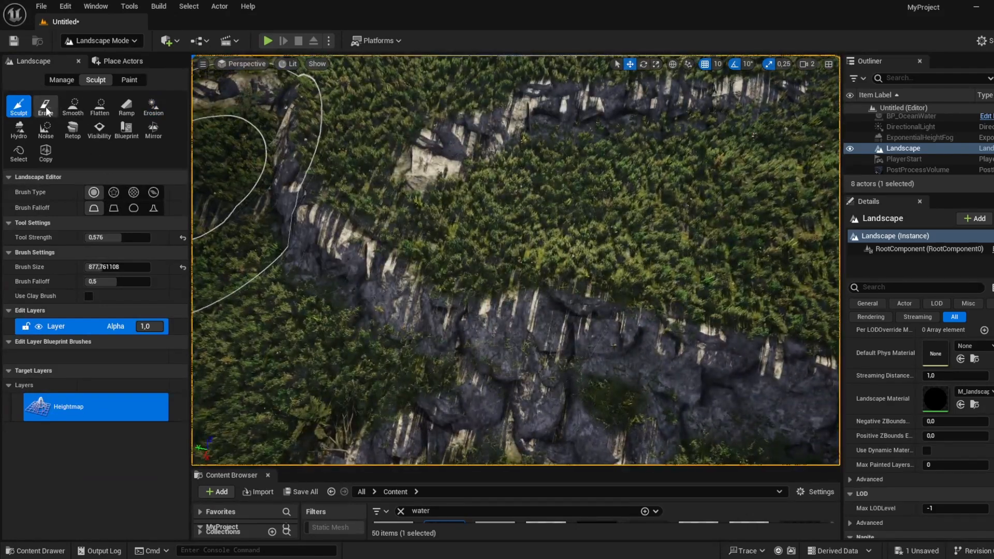
Step: Try the Flatten tool on the cliff area, and soften the slope above the main cliff with the Smooth tool
left_click(46, 108)
left_click(99, 106)
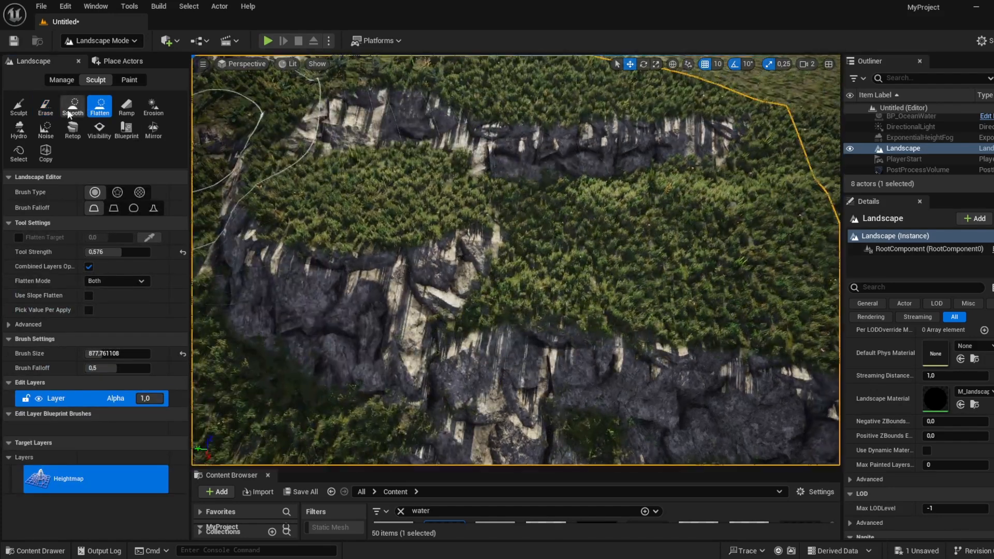
left_click(70, 106)
mouse_move(508, 210)
right_mouse_down()
mouse_move(488, 251)
mouse_move(340, 151)
right_mouse_up()
mouse_move(340, 151)
left_mouse_down()
mouse_move(470, 141)
mouse_move(420, 160)
mouse_move(490, 138)
mouse_move(629, 119)
mouse_move(685, 126)
left_mouse_up()
right_click_drag(686, 126, 568, 299)
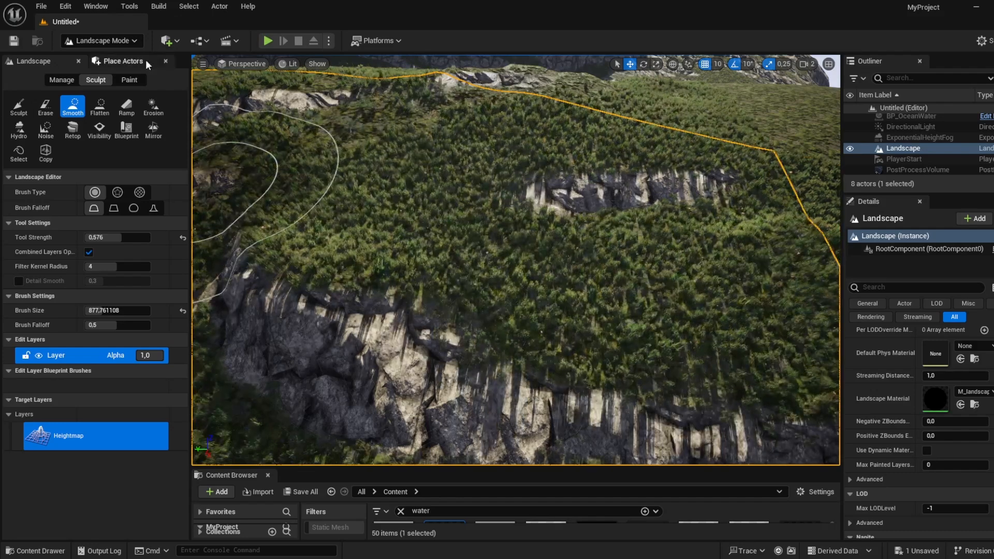
Step: Switch to painting, target Layer_3, and brush the slope with the Smooth tool at strength 1.0 and size about 645.5
left_click(129, 80)
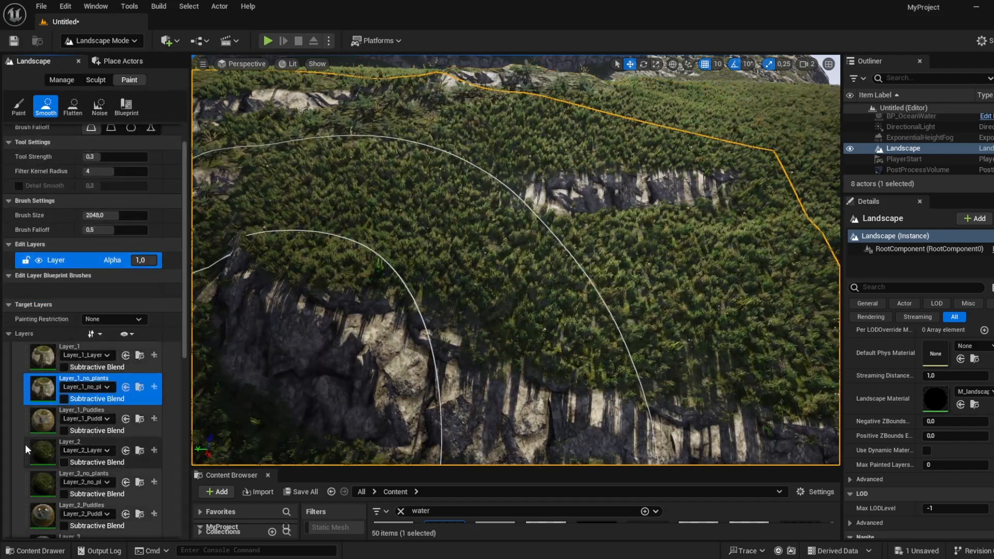
scroll(42, 418, "down", 4)
left_click(48, 437)
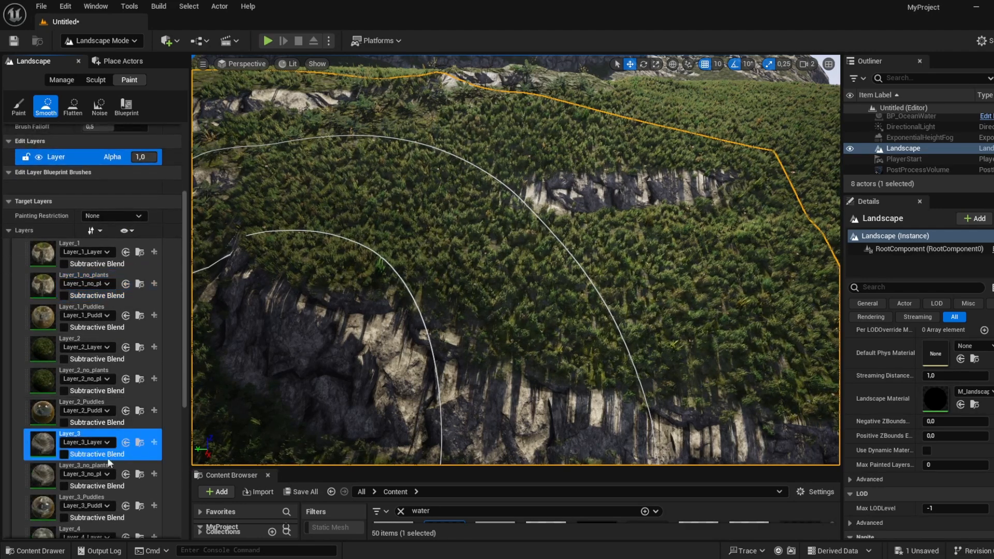
scroll(105, 230, "up", 4)
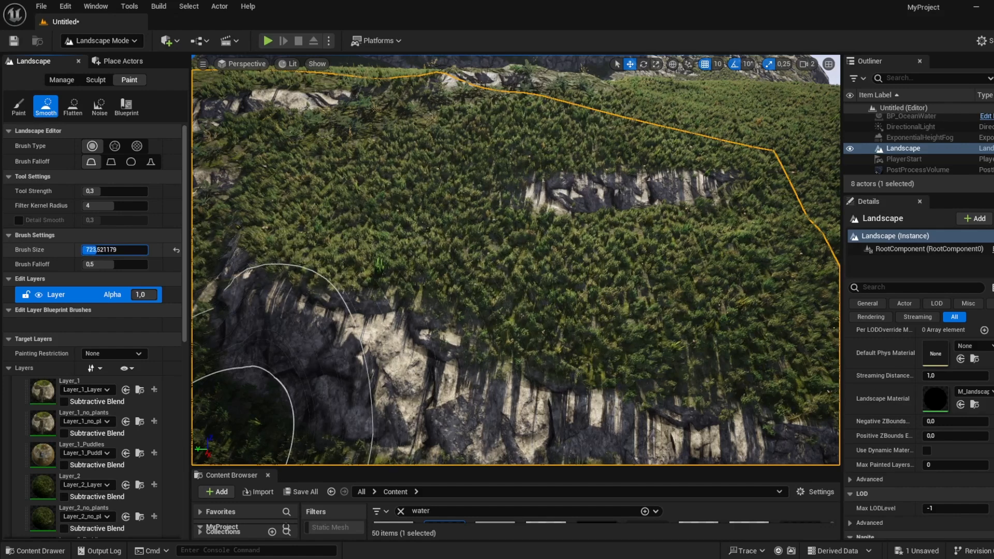
mouse_move(536, 189)
left_mouse_down()
mouse_move(732, 116)
mouse_move(601, 129)
left_mouse_up()
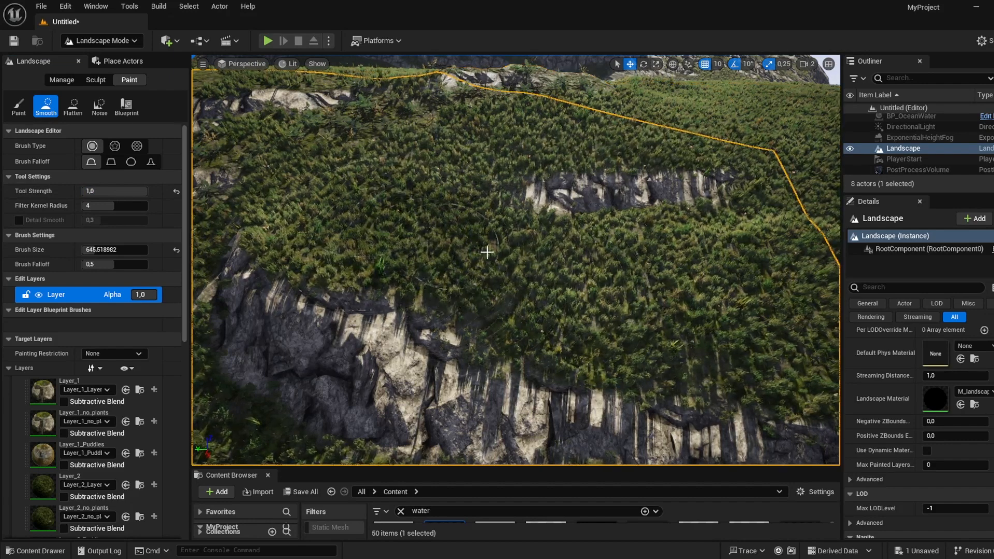
Step: Try blending the Layer_3_no_plants target layer into the vegetation above the cliff with the Smooth paint tool
scroll(83, 501, "down", 3)
left_click(83, 500)
scroll(83, 500, "down", 3)
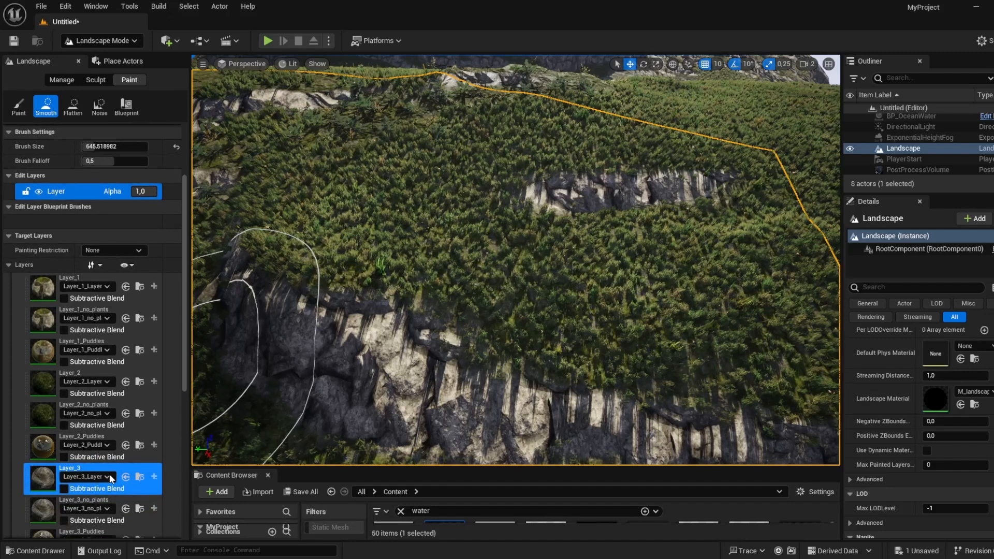
left_click(38, 490)
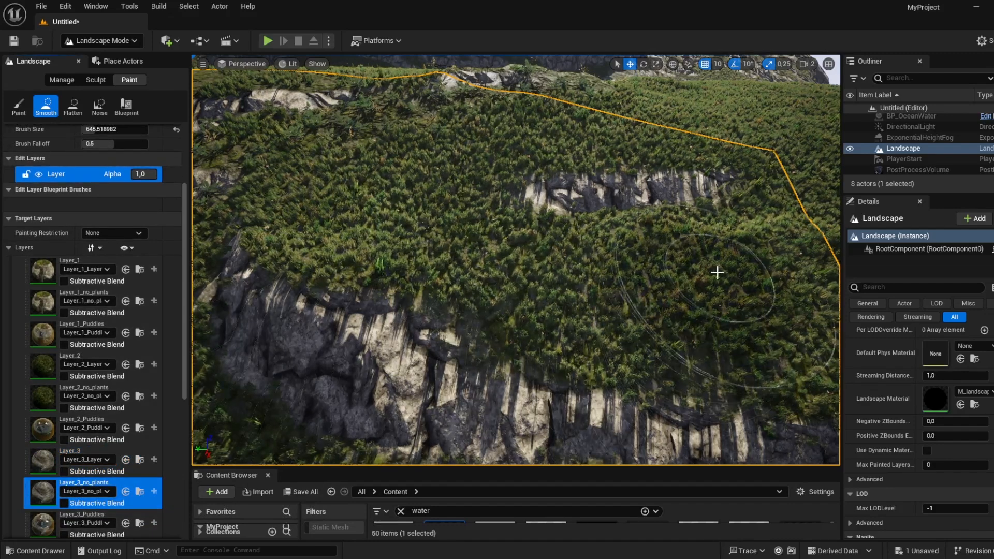
right_click_drag(465, 165, 367, 202)
key("w")
right_click_drag(537, 243, 536, 298)
key("s")
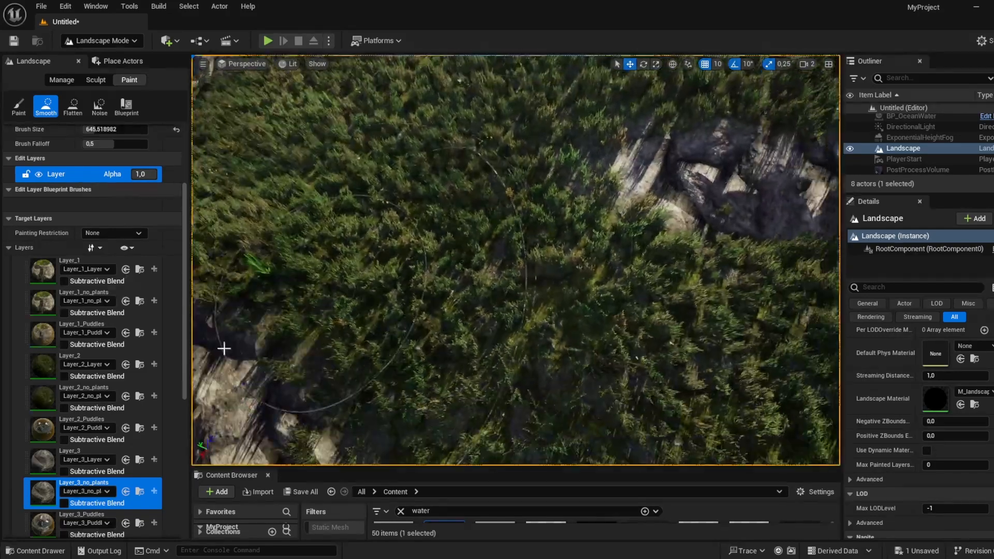
Step: Try blending the Layer_1_no_plants target layer into the forested slope with the Smooth paint tool
scroll(100, 371, "up", 5)
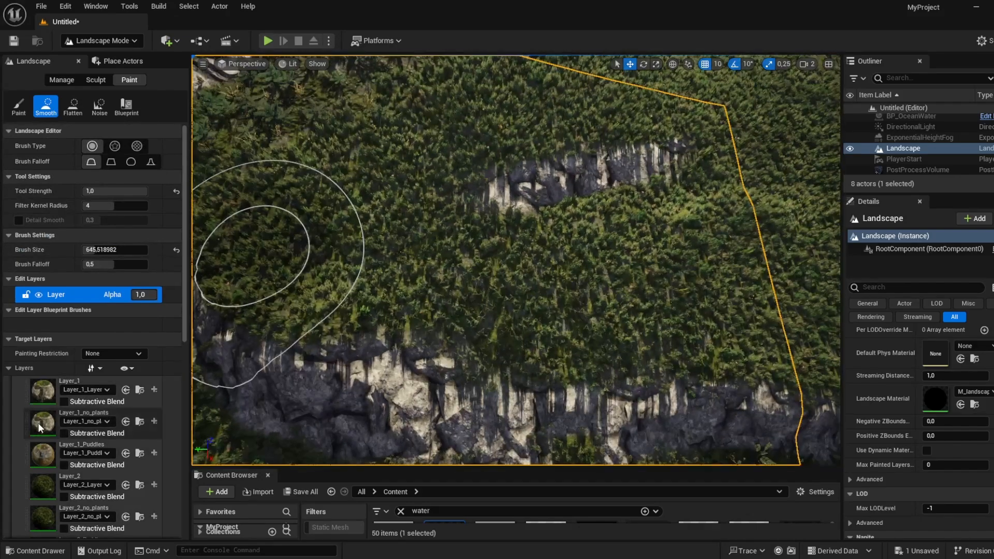
left_click(41, 422)
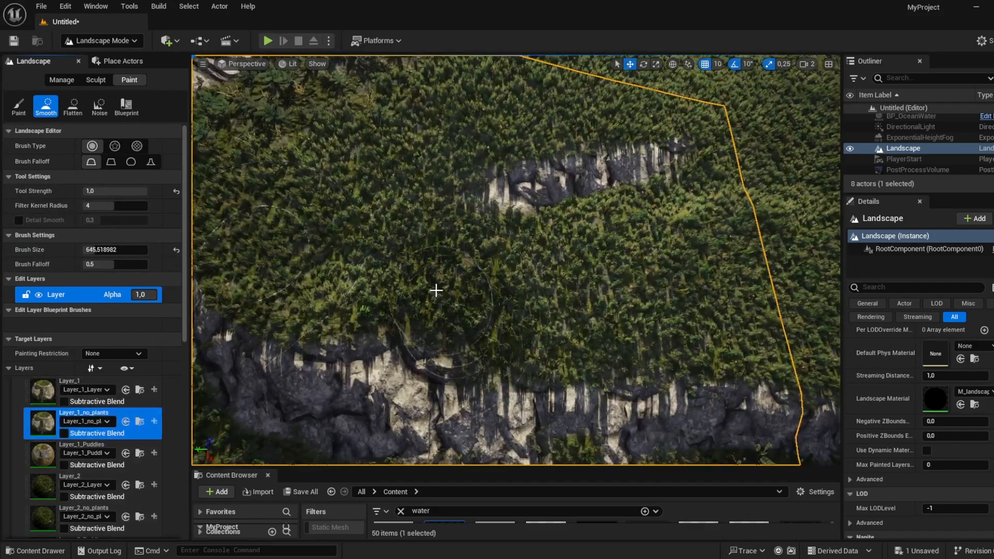
mouse_move(418, 262)
right_mouse_down()
mouse_move(605, 161)
mouse_move(597, 166)
mouse_move(597, 129)
right_mouse_up()
mouse_move(492, 357)
right_mouse_down()
mouse_move(498, 350)
mouse_move(500, 415)
right_mouse_up()
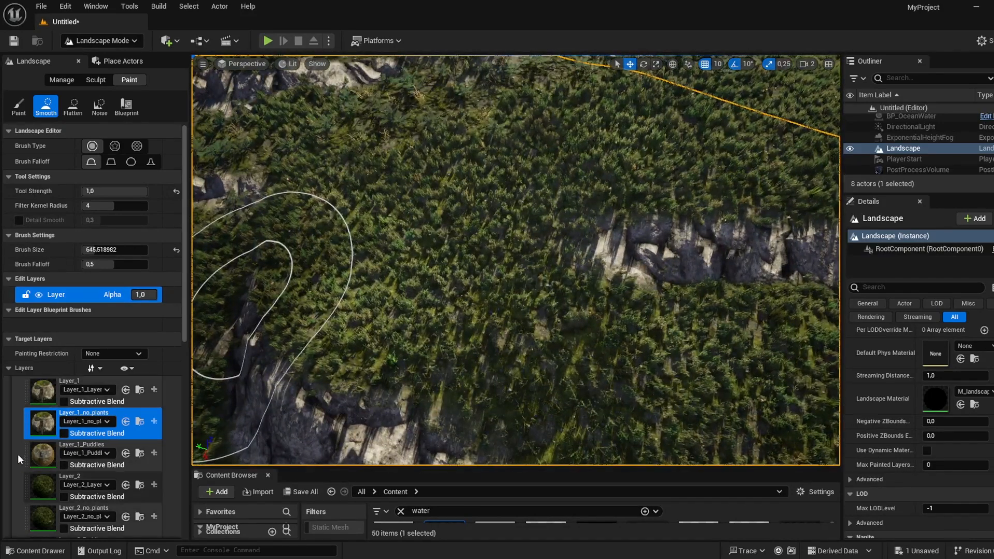
Step: Switch from smoothing to the Paint tool and target Layer_3_no_plants for the forested slope above the cliff
left_click(44, 454)
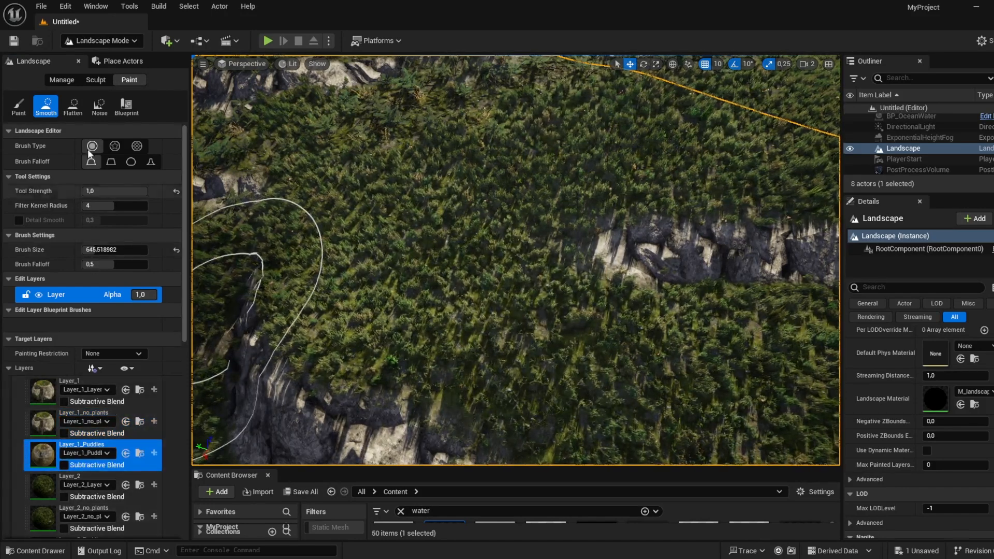
left_click(22, 108)
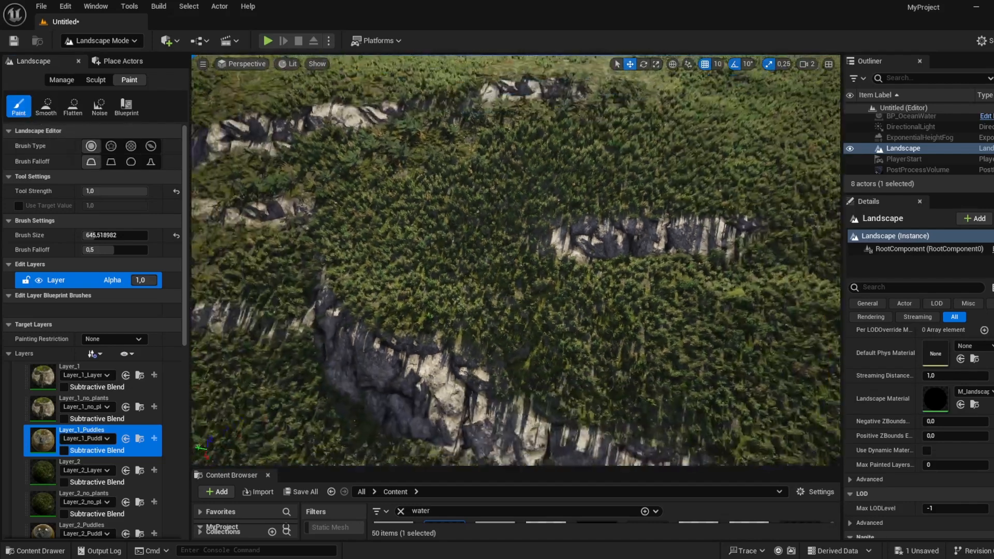
right_click_drag(429, 317, 420, 334)
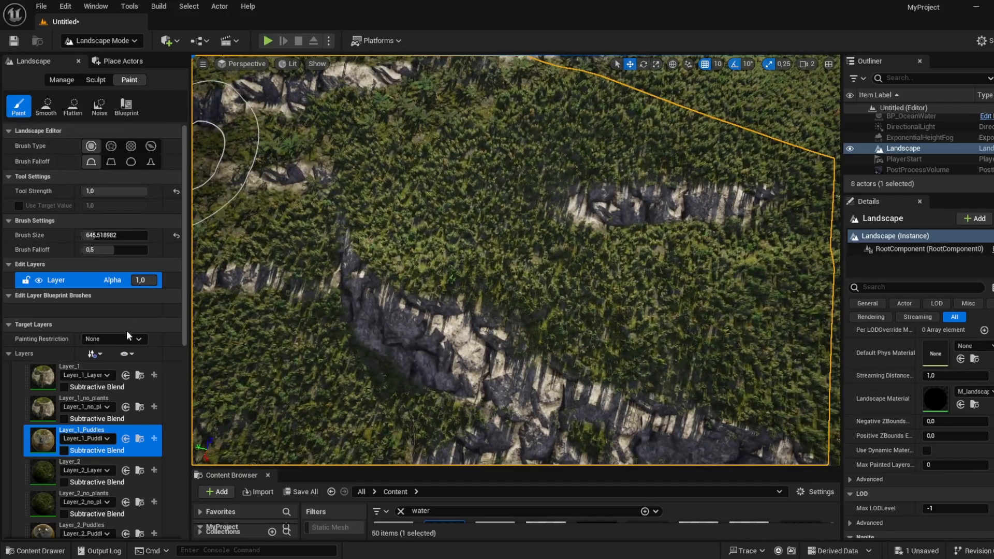
scroll(60, 447, "down", 5)
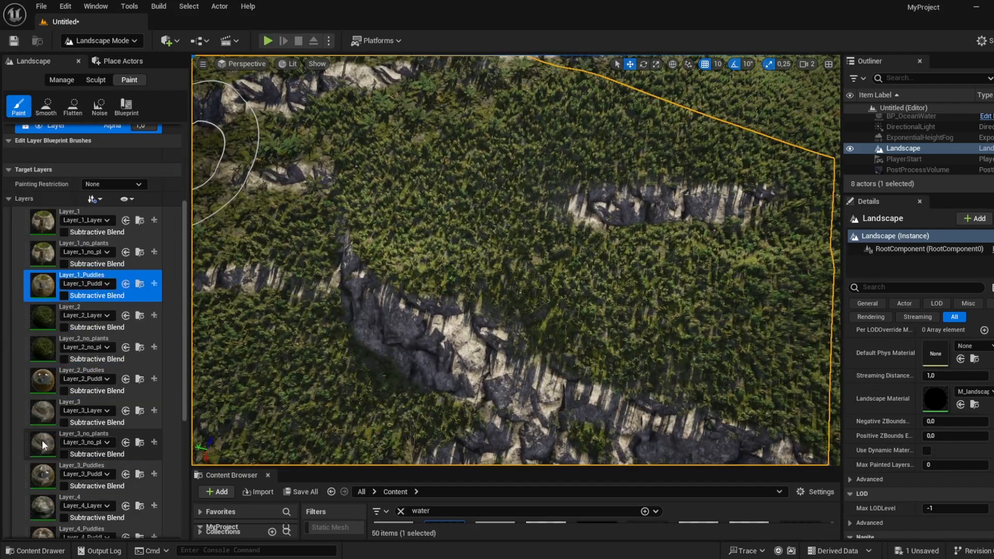
left_click(42, 440)
Step: Try painting a Layer_3_no_plants patch above the main cliff at tool strength 1.0, and undo the stroke
left_click_drag(663, 333, 594, 304)
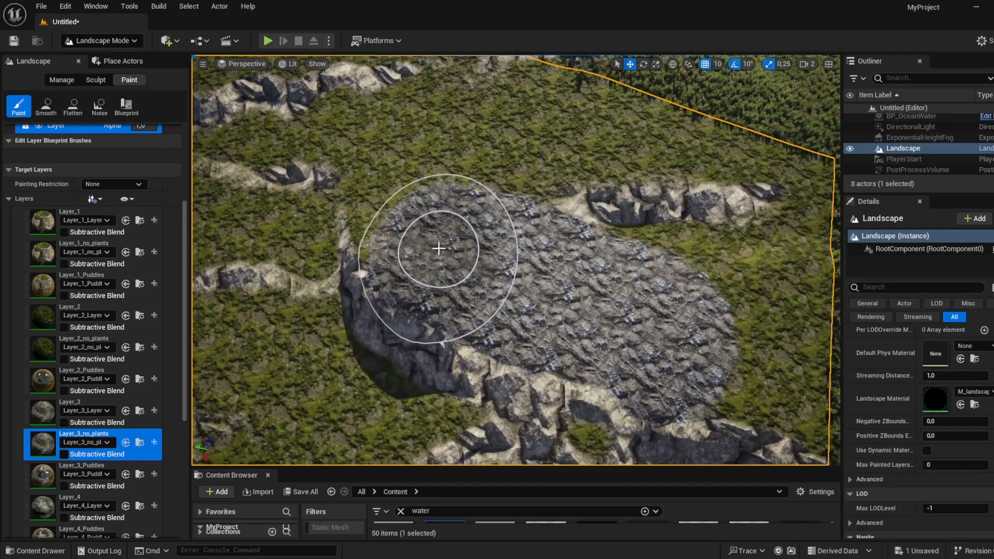
right_click_drag(441, 248, 511, 271)
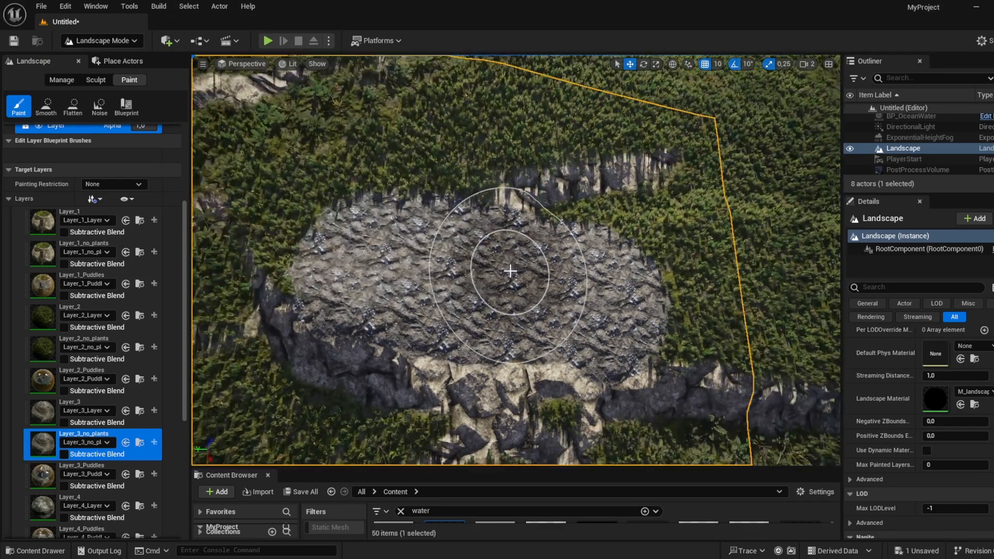
key("ctrl+z")
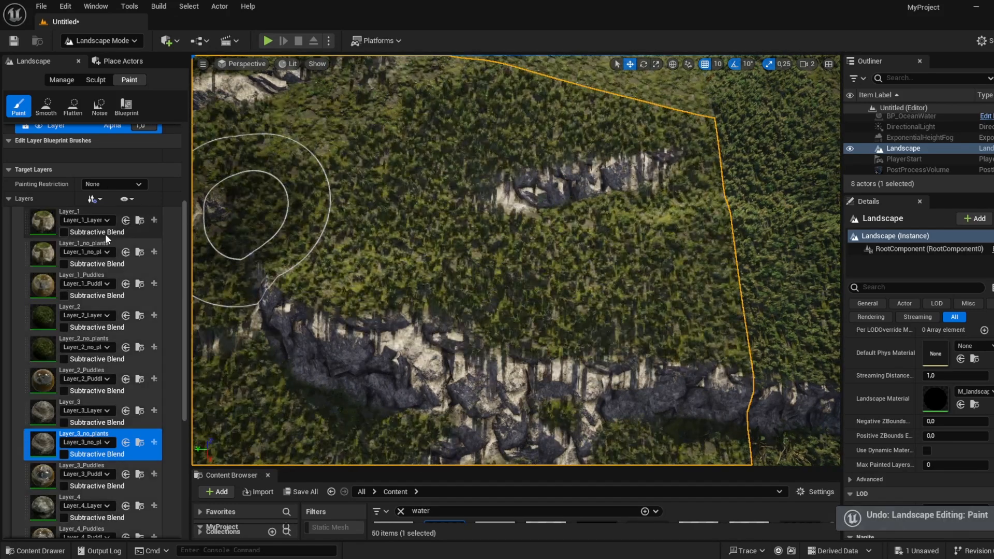
Step: Try painting the Layer_3_no_plants patch above the cliff at tool strength 0.6232, and undo the last stroke
scroll(104, 234, "up", 5)
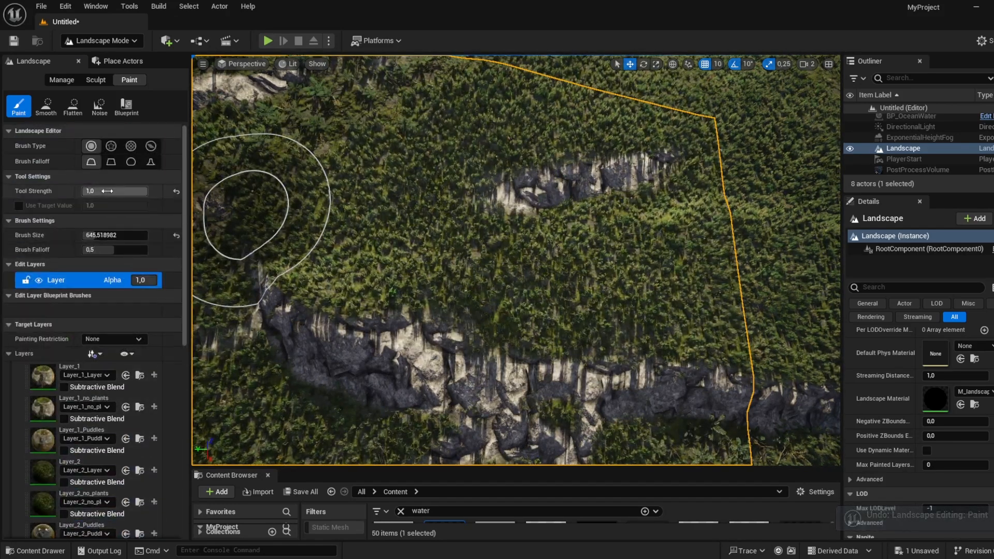
left_click_drag(184, 197, 182, 198)
left_click(623, 286)
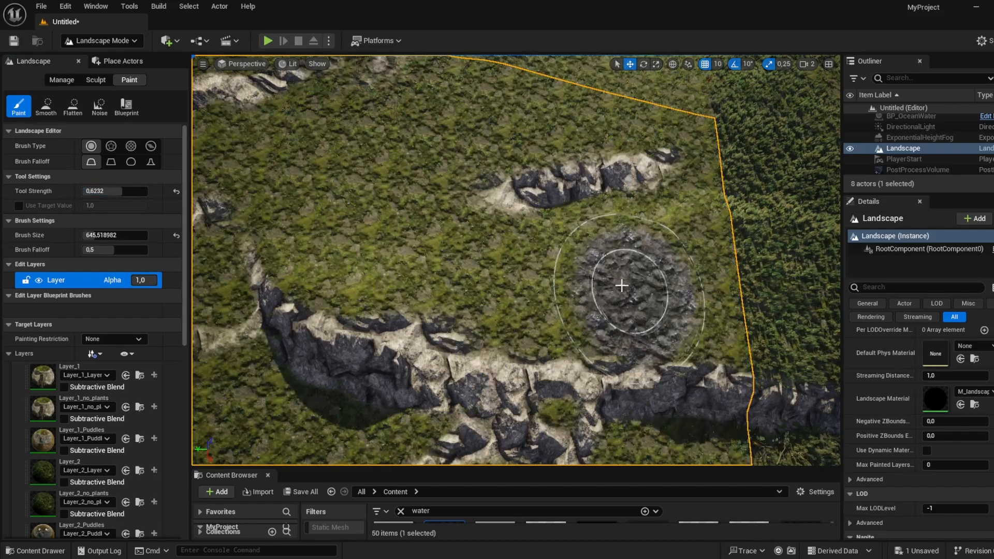
left_click_drag(489, 273, 402, 257)
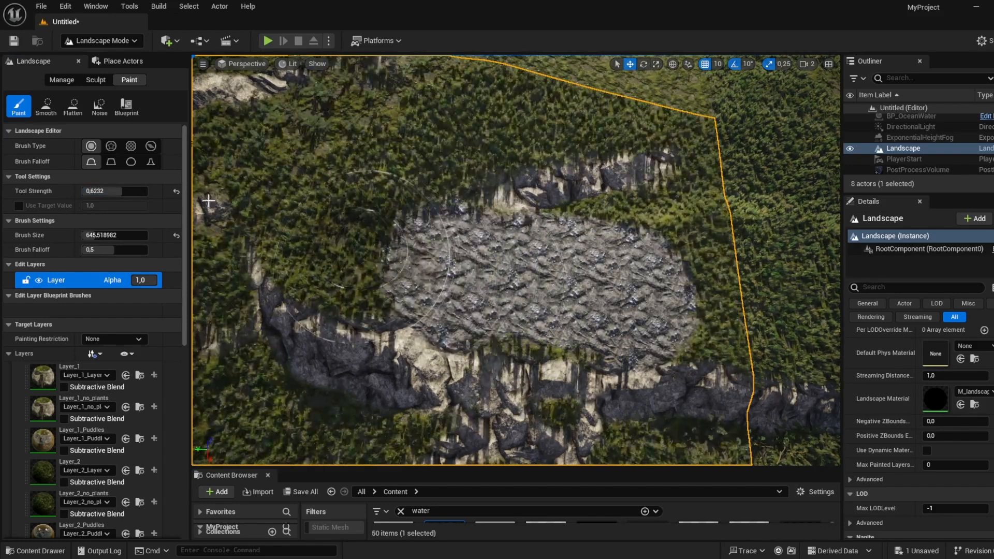
key("ctrl+z")
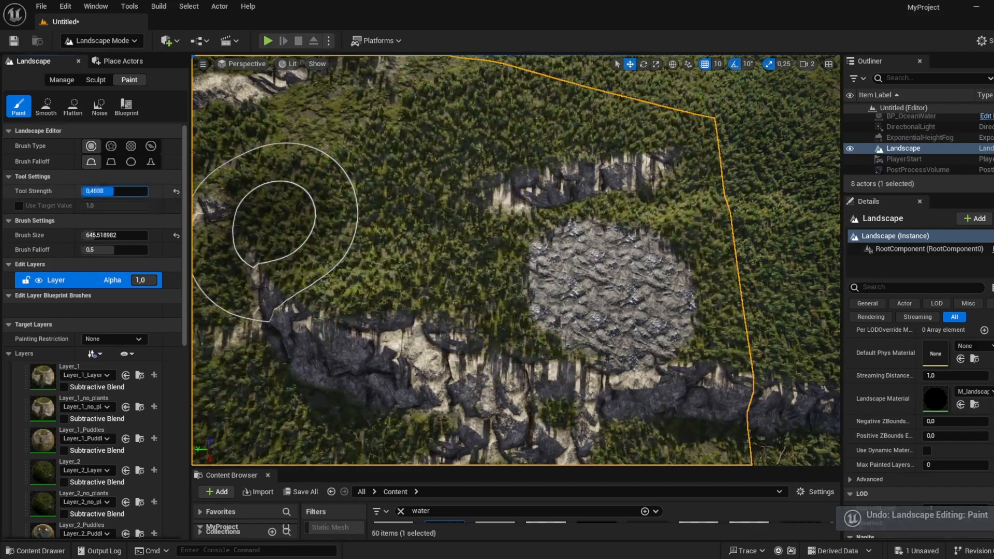
Step: Paint a winding Layer_3_no_plants path across the terraces above the cliff and over the grassland at tool strength 0.3984
left_click_drag(640, 291, 657, 292)
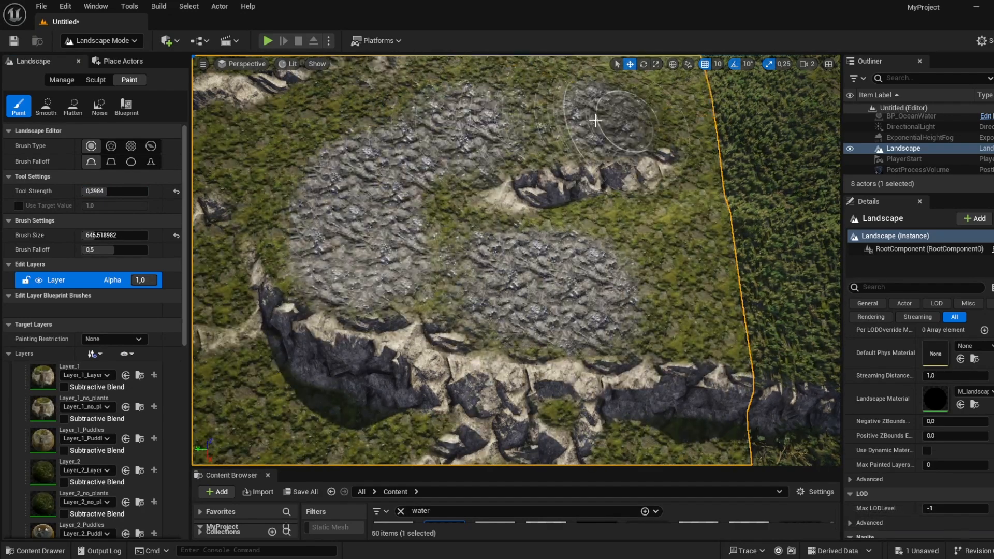
right_click_drag(596, 121, 446, 203)
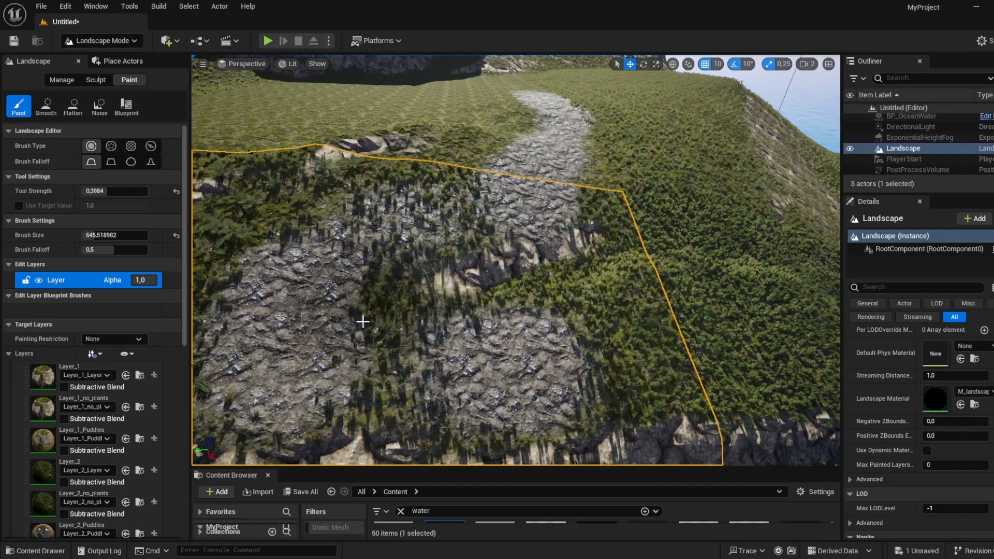
right_click_drag(646, 365, 631, 328)
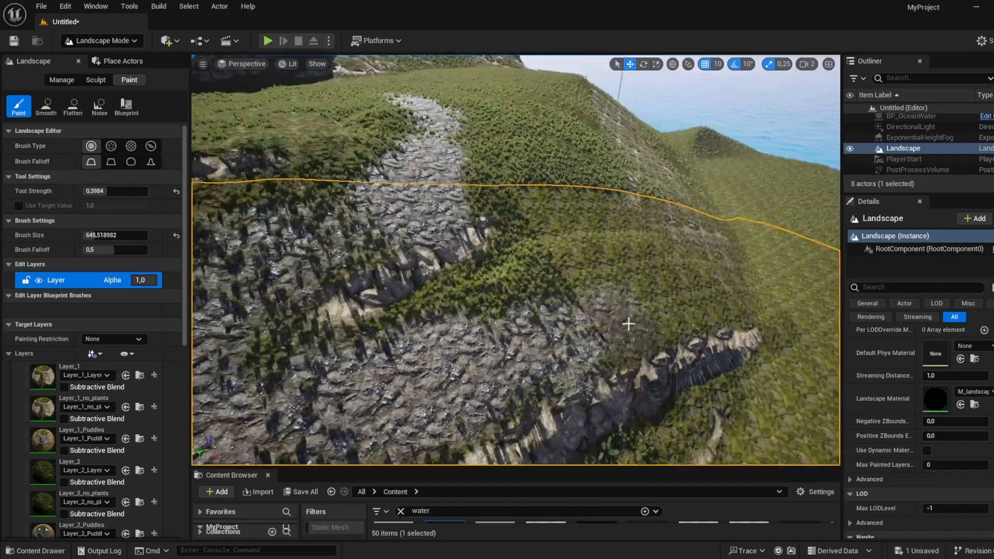
right_click_drag(760, 305, 807, 308)
mouse_move(567, 264)
right_mouse_down()
mouse_move(595, 316)
mouse_move(613, 321)
right_mouse_up()
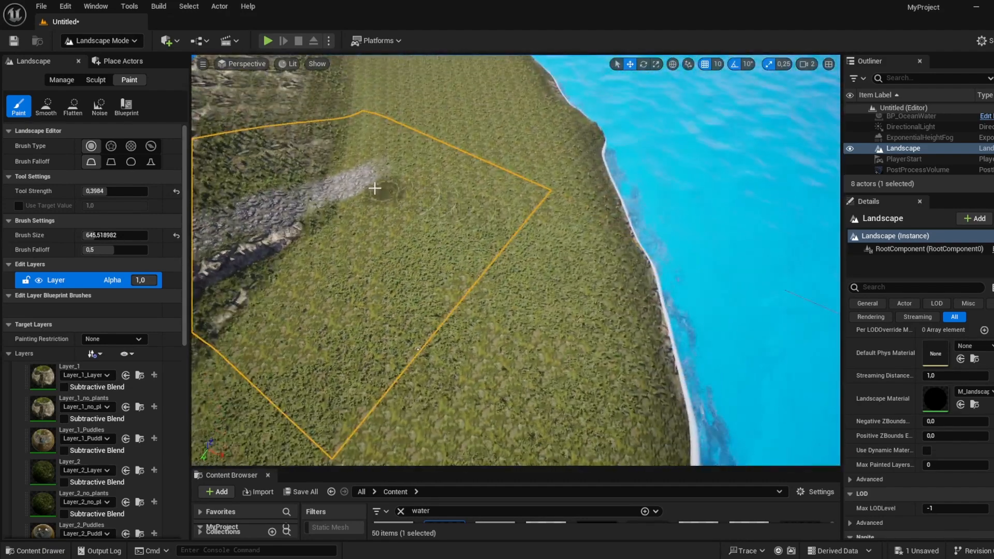
mouse_move(453, 227)
left_mouse_down()
mouse_move(533, 399)
mouse_move(462, 344)
mouse_move(395, 156)
mouse_move(417, 171)
mouse_move(588, 428)
mouse_move(578, 424)
left_mouse_up()
mouse_move(579, 422)
right_mouse_down()
mouse_move(517, 429)
mouse_move(466, 362)
mouse_move(409, 414)
right_mouse_up()
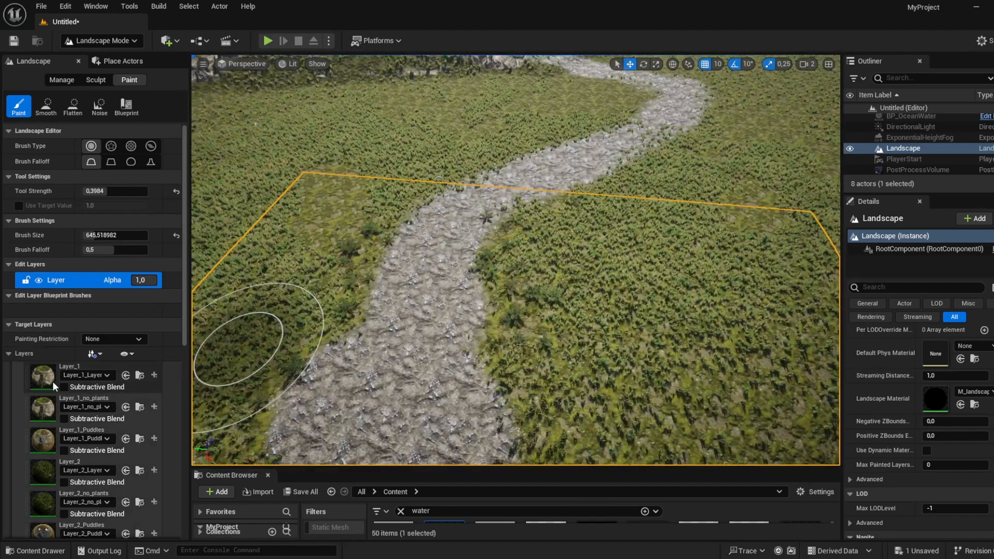
Step: Target Layer_2, set tool strength to 0.2944 and brush size to about 248.7, and dab vegetation patches along the grassland path
left_click(42, 407)
left_click(45, 381)
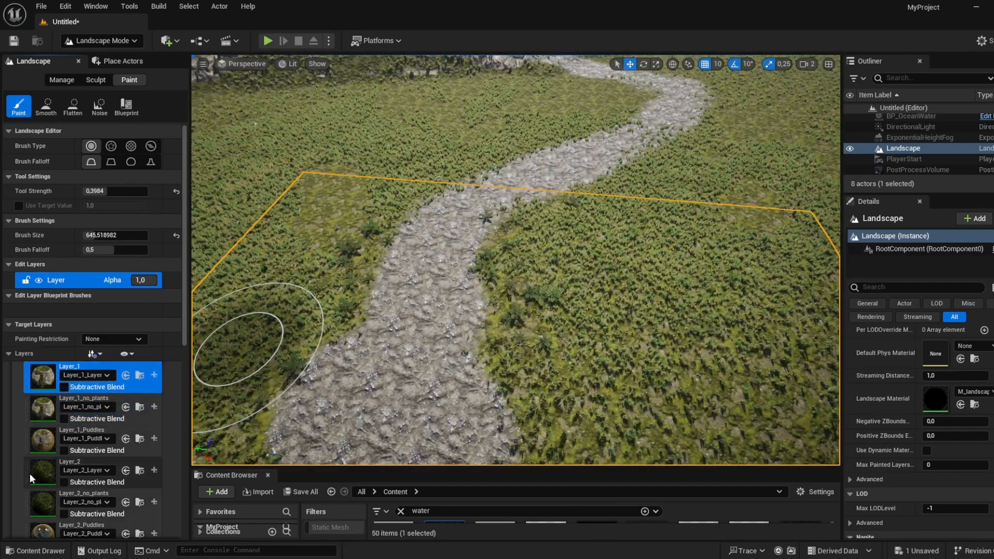
left_click(37, 470)
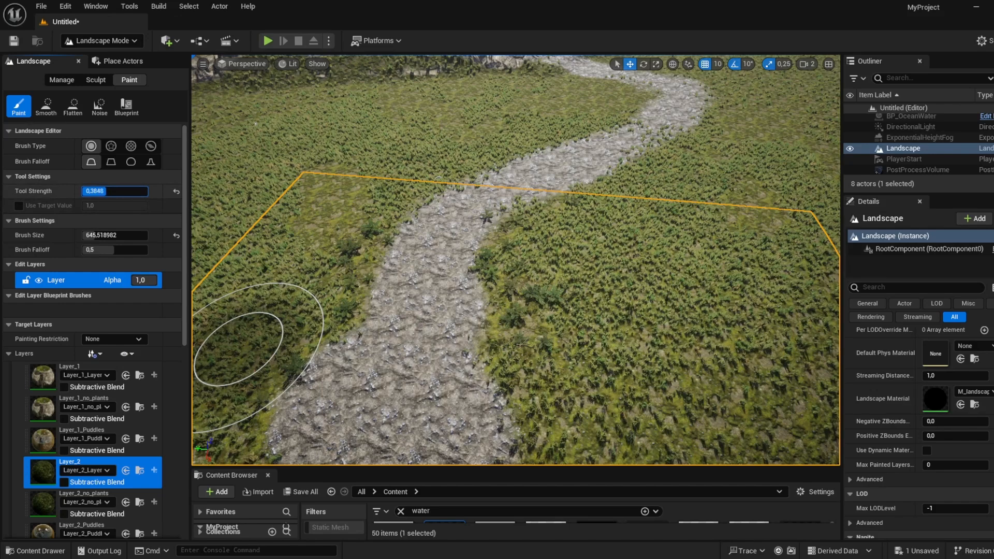
left_click_drag(124, 235, 98, 235)
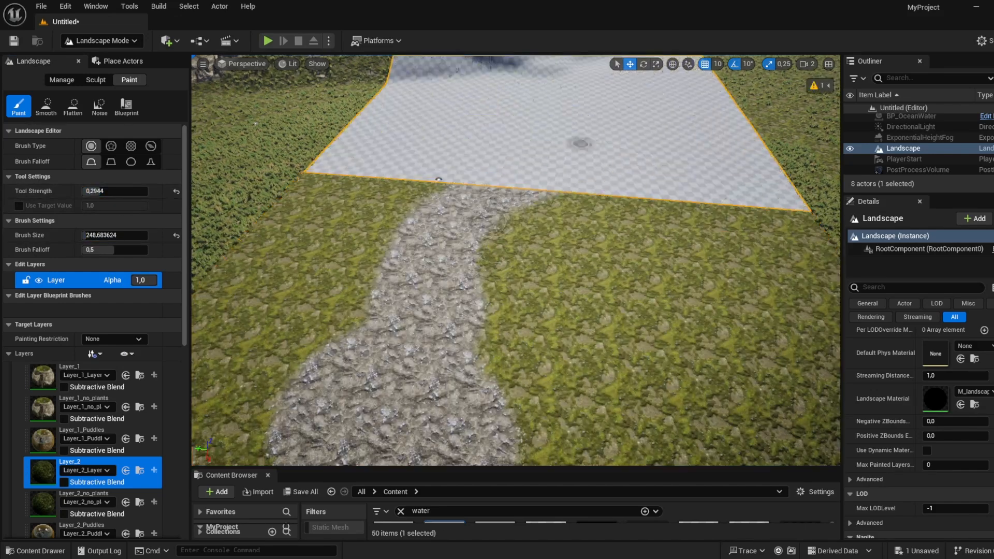
mouse_move(440, 301)
left_mouse_down()
mouse_move(430, 342)
mouse_move(336, 419)
left_mouse_up()
right_click_drag(392, 312, 249, 383)
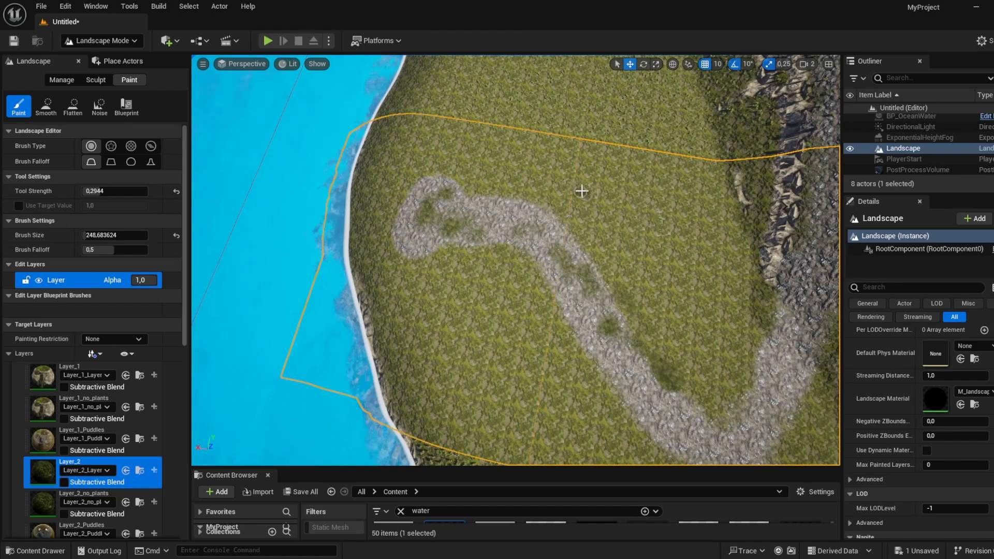
mouse_move(577, 397)
left_mouse_down()
mouse_move(495, 348)
mouse_move(515, 381)
mouse_move(499, 357)
left_mouse_up()
right_click_drag(503, 352, 569, 294)
left_click(691, 255)
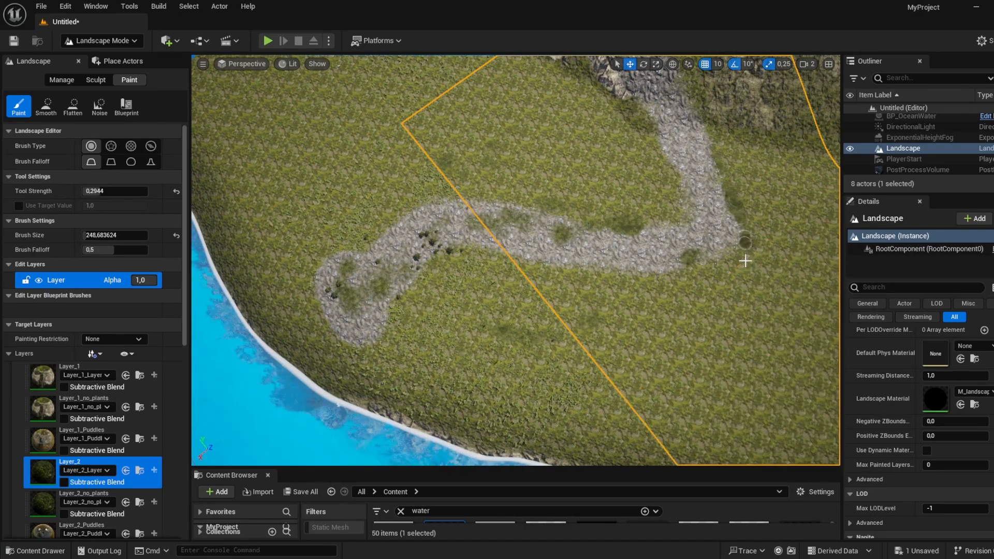
Step: Paint Layer_2 vegetation along the edges of the rocky switchback path above the cliff to break up its outline
right_click_drag(700, 202, 662, 140)
mouse_move(583, 339)
left_mouse_down()
mouse_move(523, 290)
mouse_move(567, 338)
mouse_move(521, 265)
left_mouse_up()
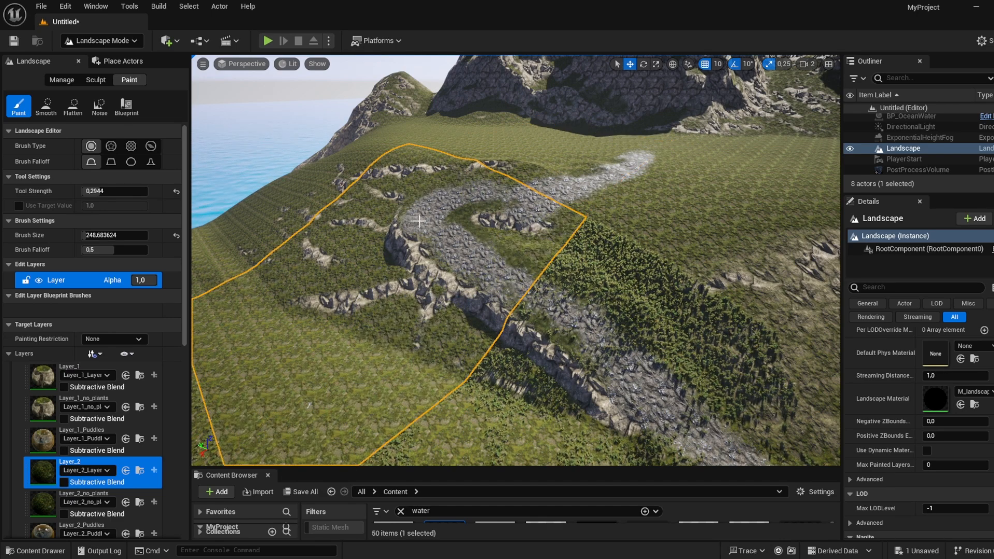
left_click_drag(435, 223, 465, 233)
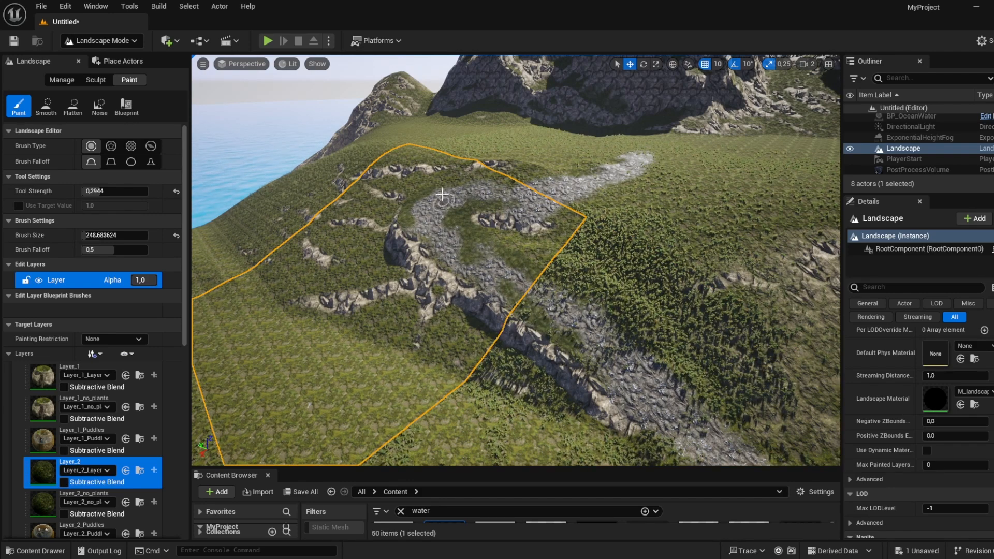
right_click_drag(599, 342, 745, 403)
mouse_move(599, 342)
left_mouse_down()
mouse_move(595, 218)
mouse_move(569, 171)
left_mouse_up()
mouse_move(568, 170)
right_mouse_down()
mouse_move(544, 223)
mouse_move(393, 238)
mouse_move(331, 233)
right_mouse_up()
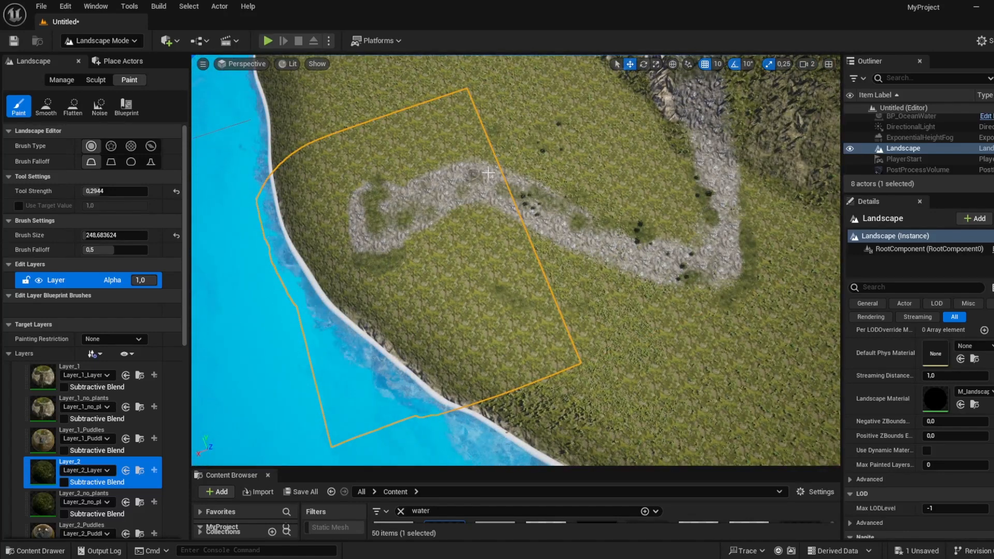
Step: Switch to sculpting and raise rocky mounds on the grassy slope beside the bend of the path with the Sculpt tool
right_click_drag(468, 172, 652, 62)
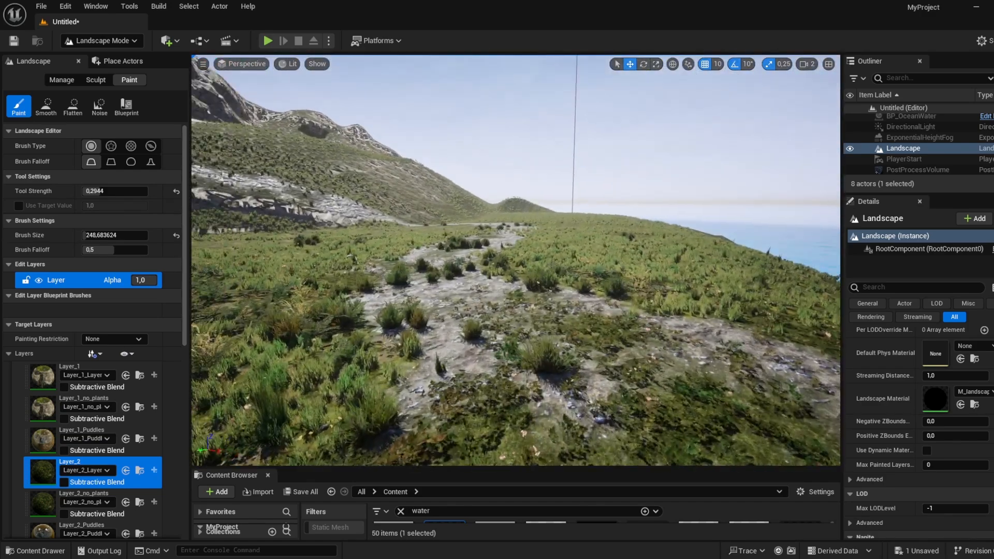
right_click_drag(515, 259, 544, 226)
right_click_drag(659, 232, 750, 212)
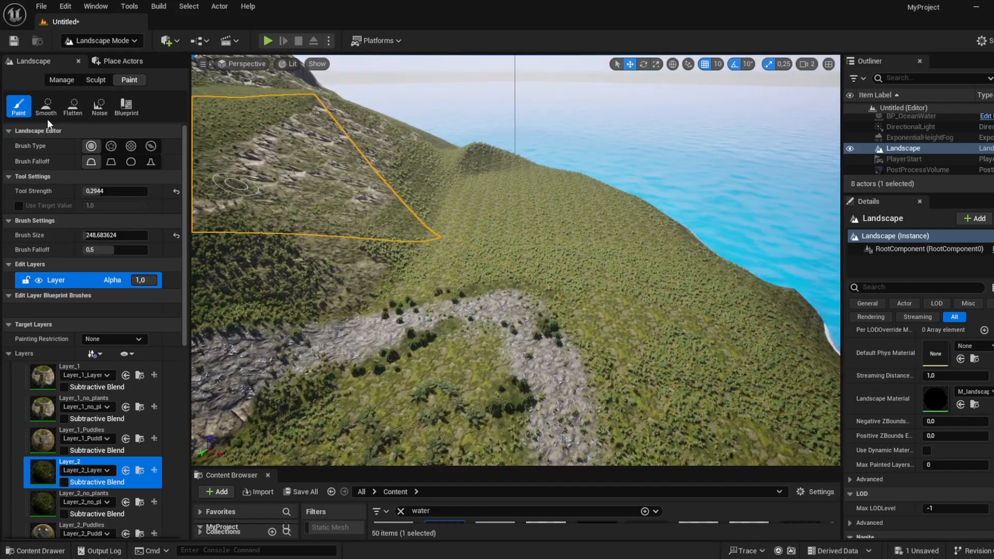
left_click(96, 79)
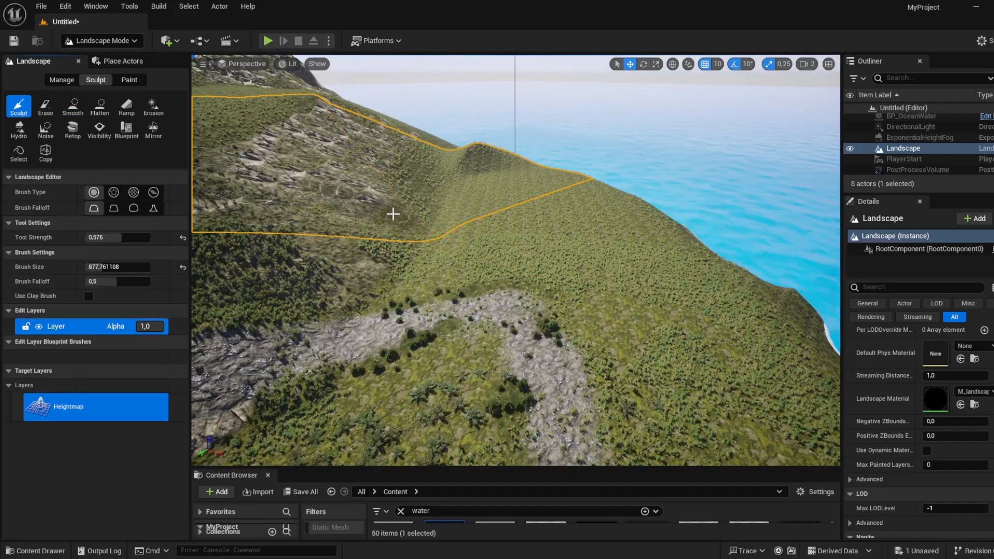
left_click_drag(438, 238, 450, 239)
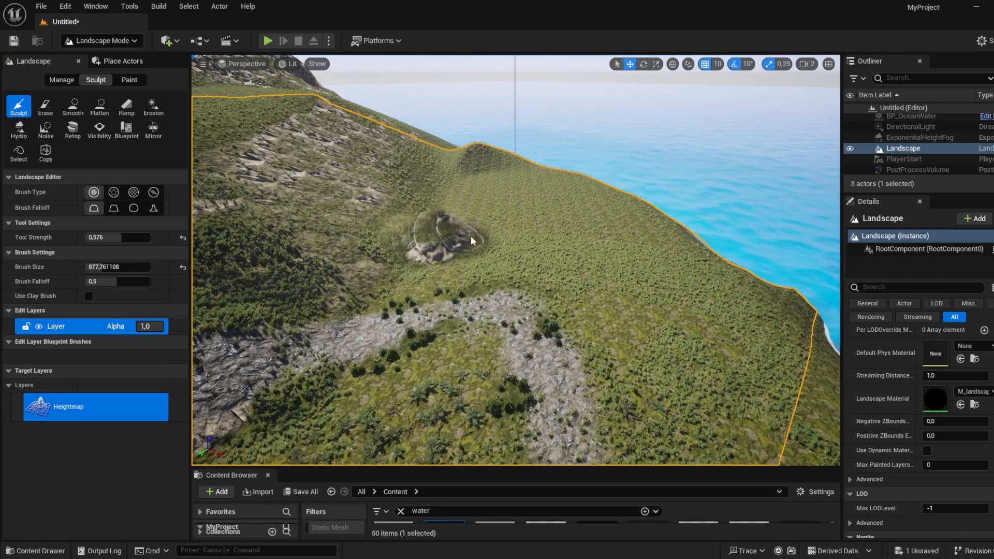
mouse_move(568, 255)
left_mouse_down()
mouse_move(340, 242)
mouse_move(376, 220)
left_mouse_up()
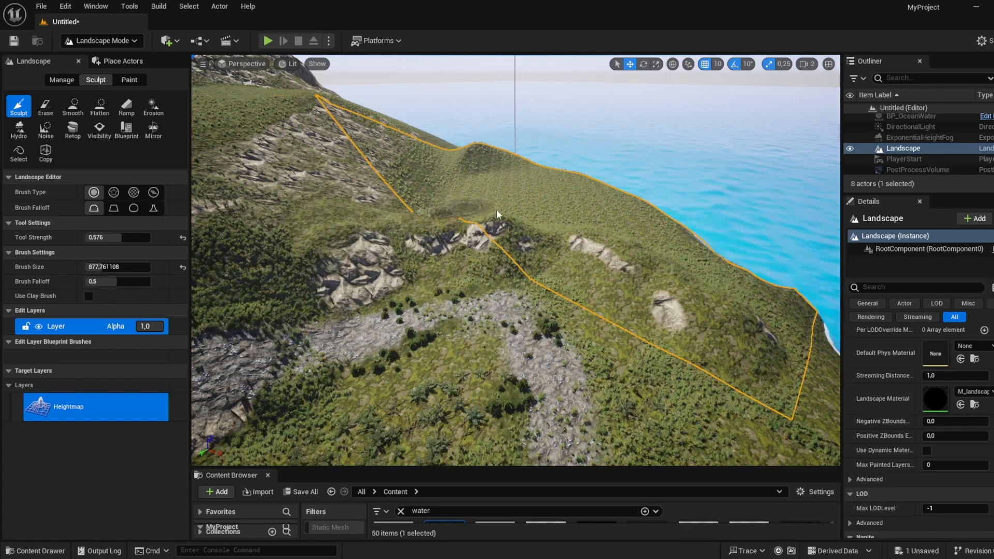
right_click_drag(558, 214, 502, 275)
mouse_move(535, 259)
left_mouse_down()
mouse_move(382, 310)
mouse_move(584, 231)
mouse_move(407, 266)
mouse_move(346, 338)
mouse_move(331, 311)
mouse_move(355, 262)
mouse_move(296, 293)
left_mouse_up()
Step: Level the path's terraces along the rocky slope above the cliff with the Flatten tool
right_click_drag(296, 293, 199, 260)
key("w")
key("w")
key("w")
key("s")
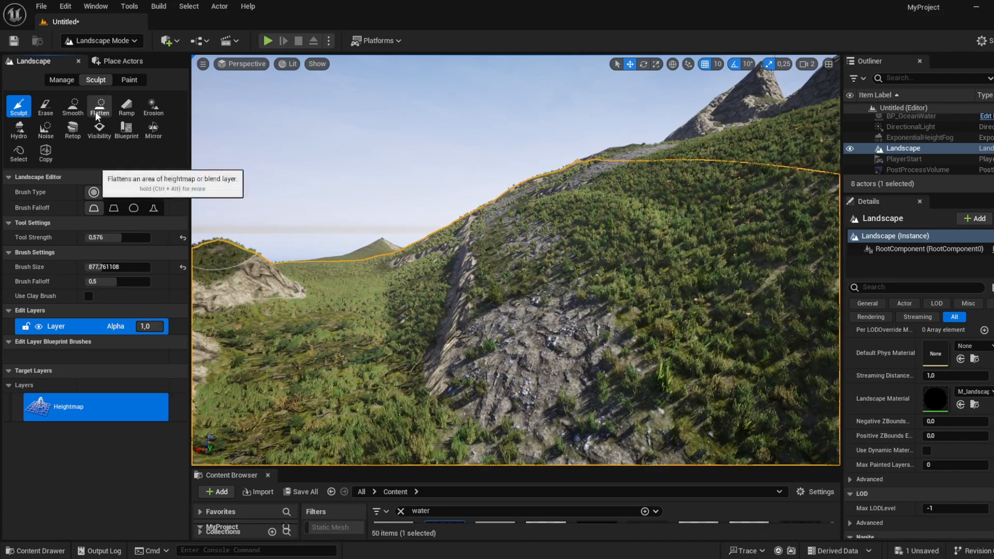
left_click(99, 106)
left_click_drag(502, 285, 497, 212)
mouse_move(497, 225)
right_mouse_down()
mouse_move(486, 189)
mouse_move(488, 319)
right_mouse_up()
key("w")
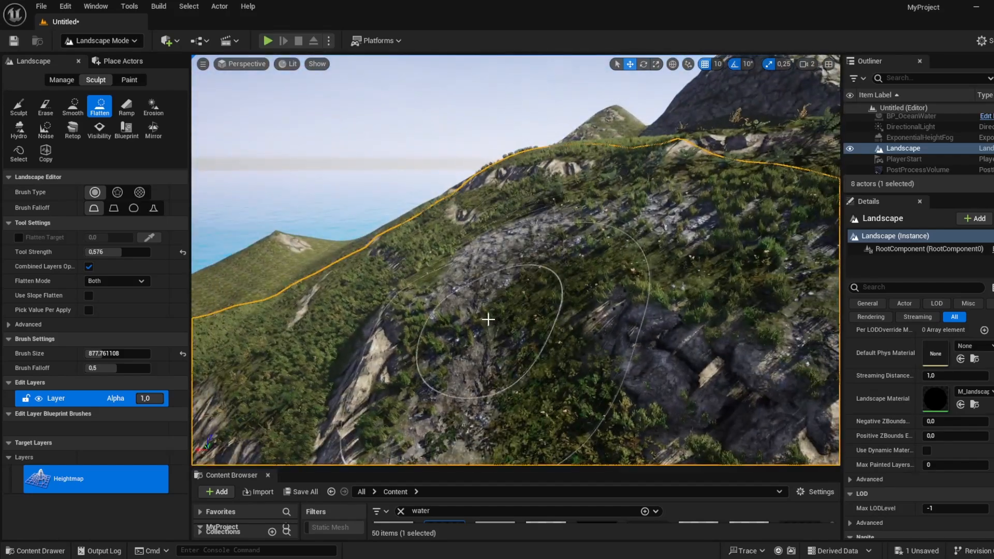
mouse_move(474, 264)
left_mouse_down()
mouse_move(564, 233)
mouse_move(697, 235)
left_mouse_up()
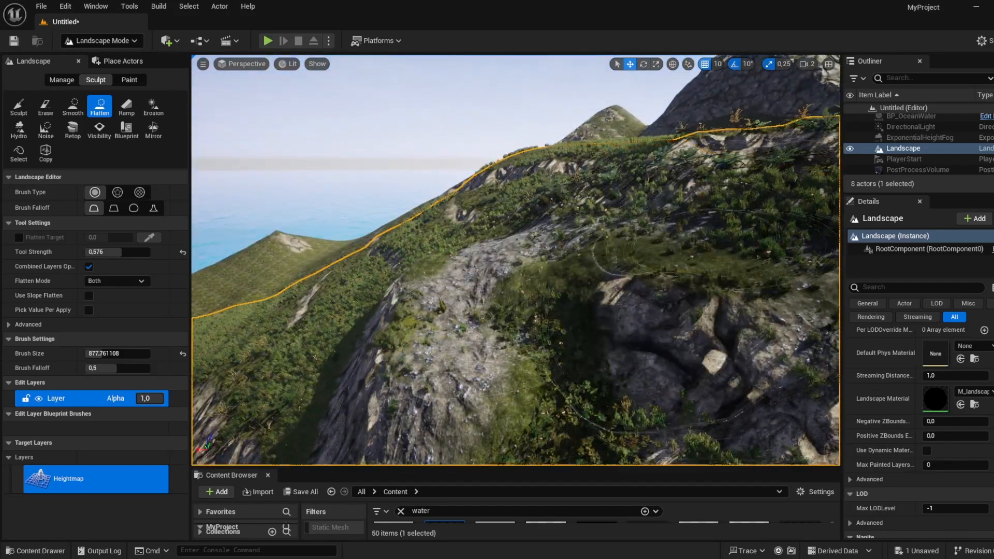
right_click_drag(697, 235, 797, 237)
left_click_drag(585, 236, 670, 229)
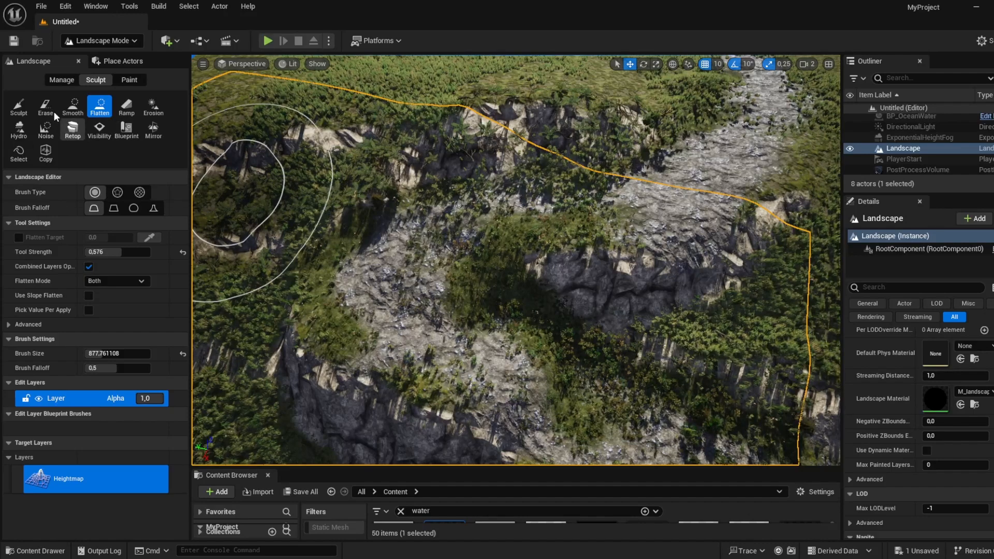
Step: Soften the terrain around the rocky path's terraces with the Smooth tool
left_click(73, 107)
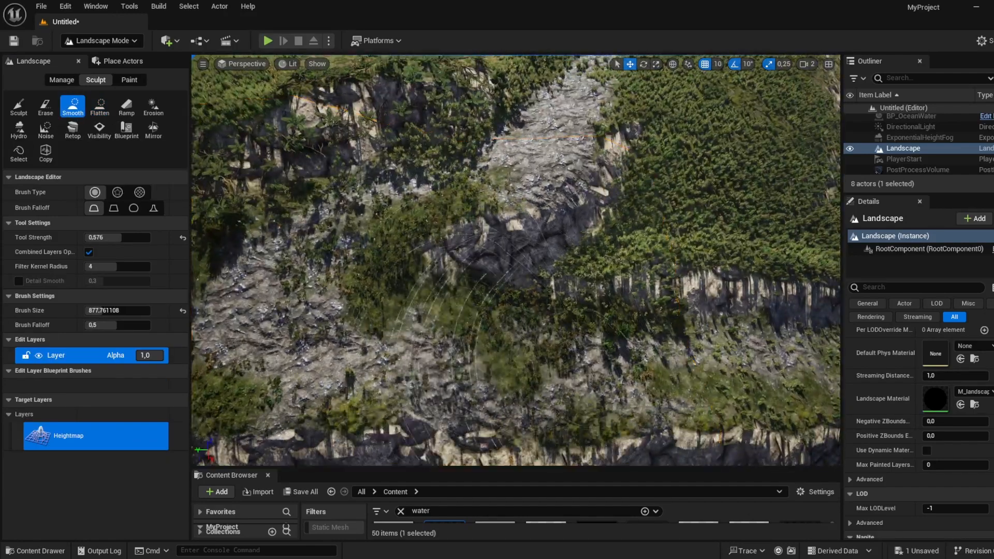
right_click_drag(549, 300, 660, 289)
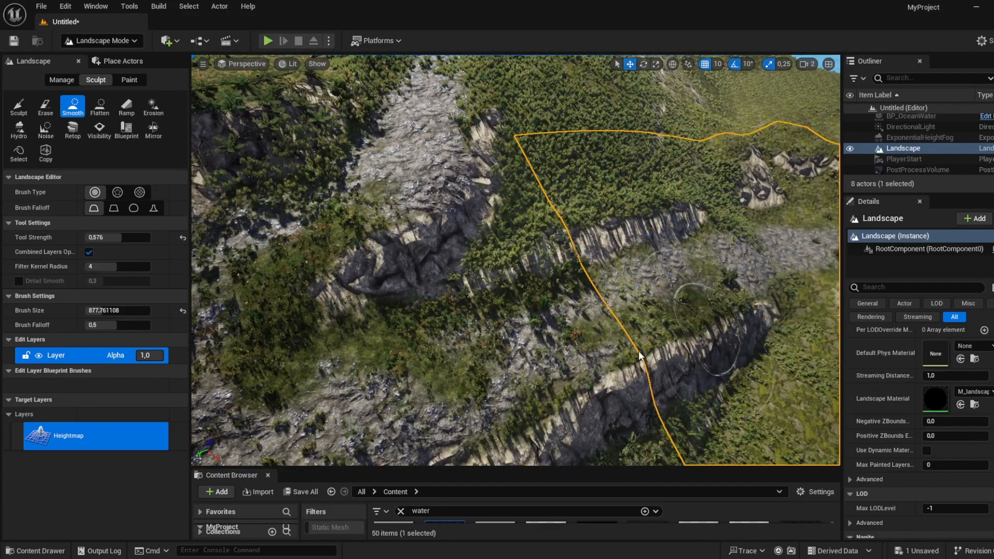
right_click_drag(598, 340, 453, 281)
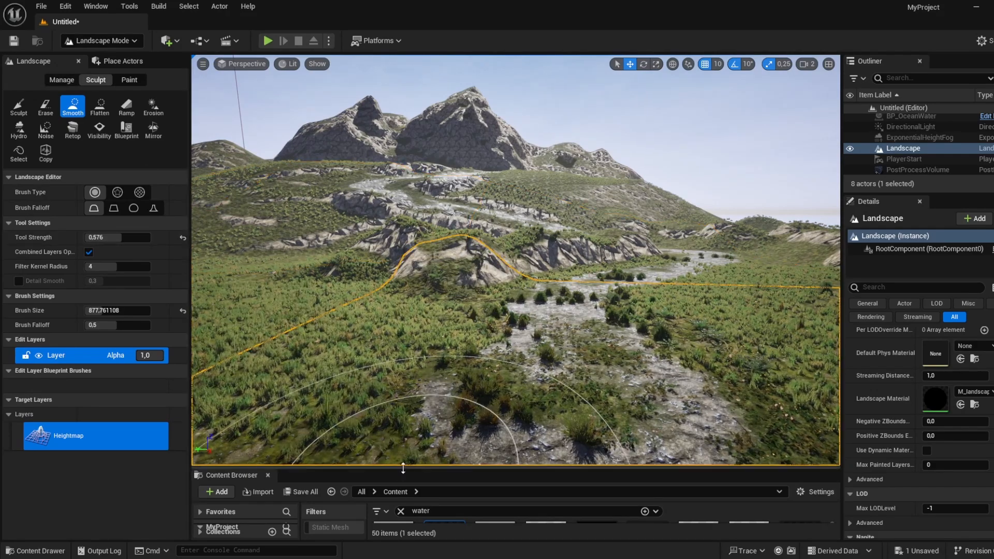
Step: Switch to Selection Mode, enlarge the Content Browser and search the project assets for "rock"
left_click_drag(403, 468, 403, 370)
left_click(91, 43)
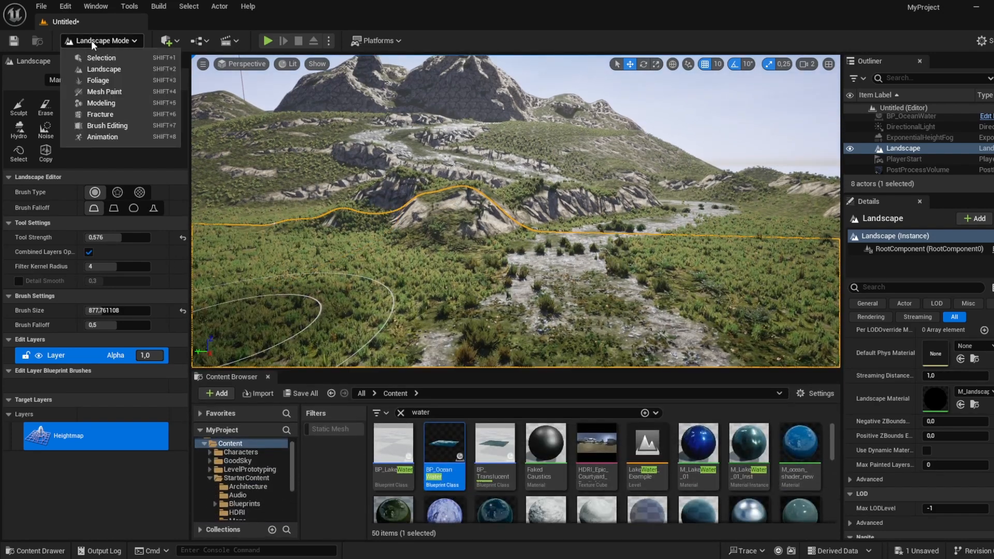
left_click(102, 58)
right_click_drag(133, 278, 133, 278)
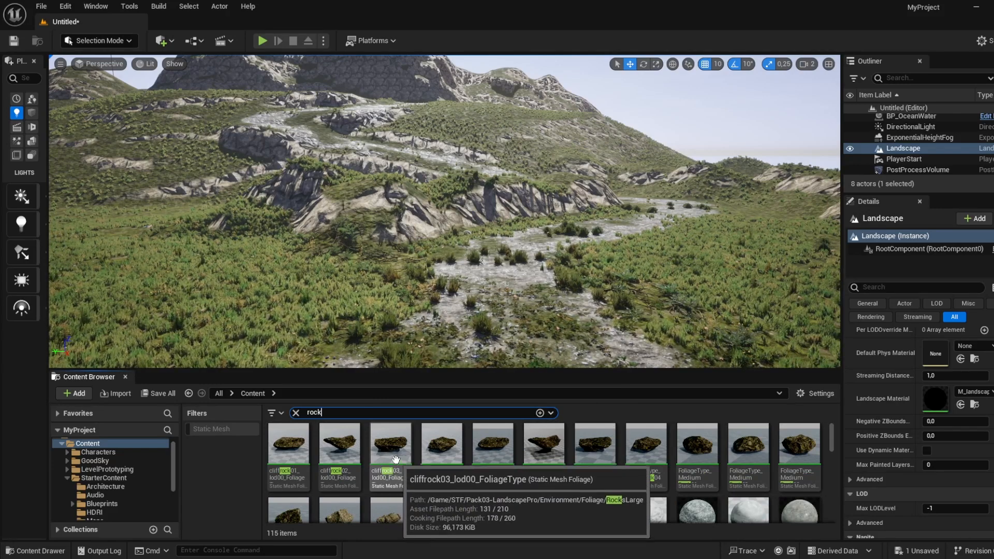
right_click_drag(411, 298, 337, 320)
left_click(442, 442)
mouse_move(442, 443)
left_mouse_down()
mouse_move(421, 234)
mouse_move(443, 391)
mouse_move(438, 459)
mouse_move(448, 432)
left_mouse_up()
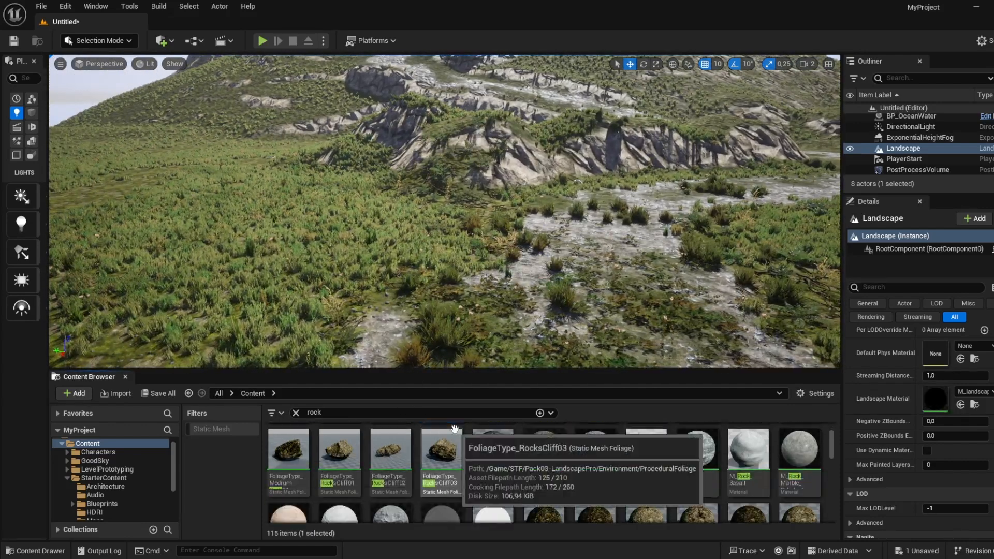
scroll(394, 455, "down", 5)
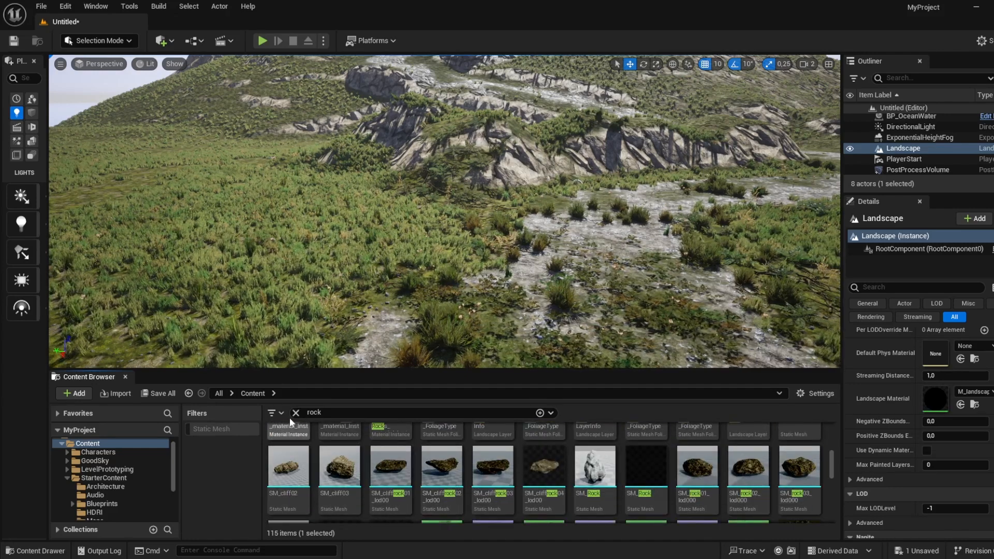
Step: Filter the rock search results to show only Static Mesh assets
left_click(273, 412)
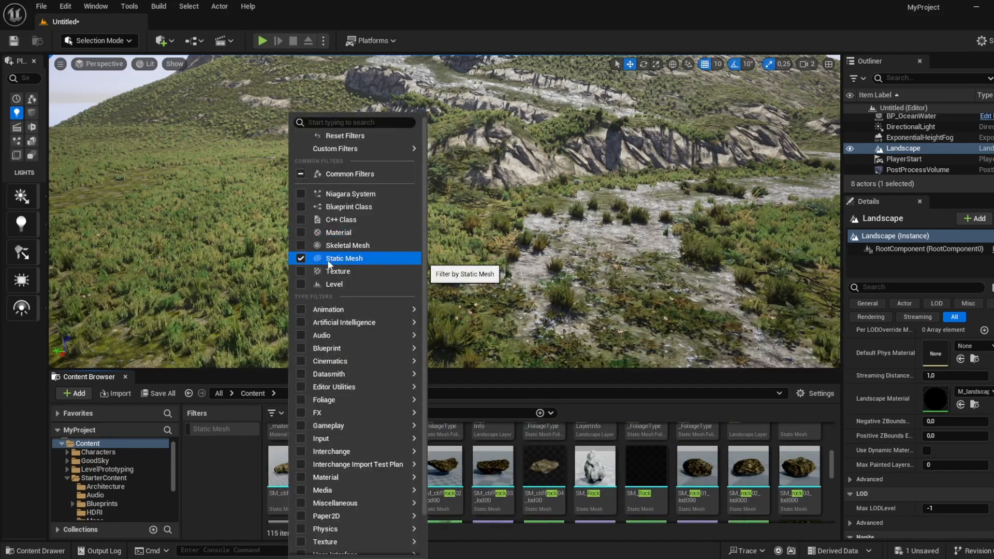
left_click(322, 259)
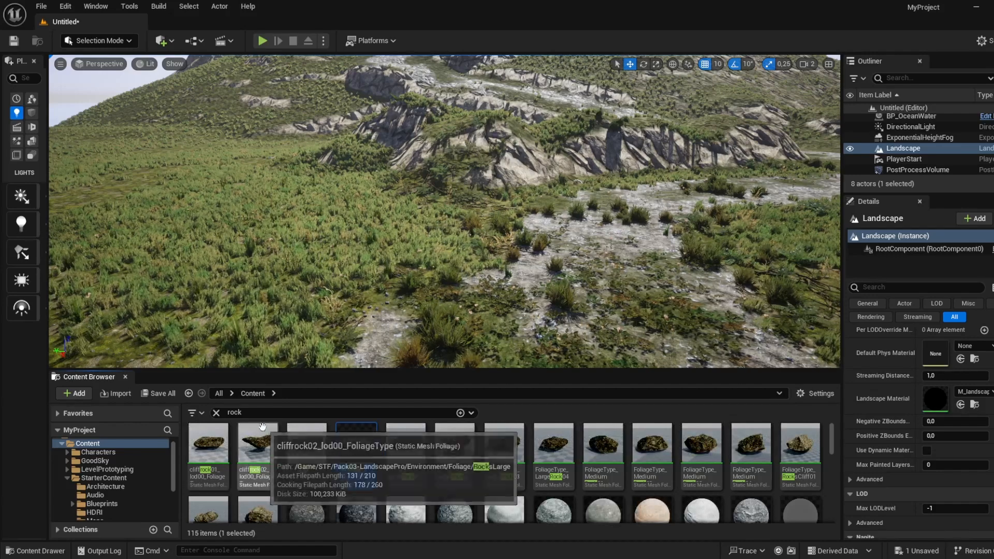
left_click(195, 412)
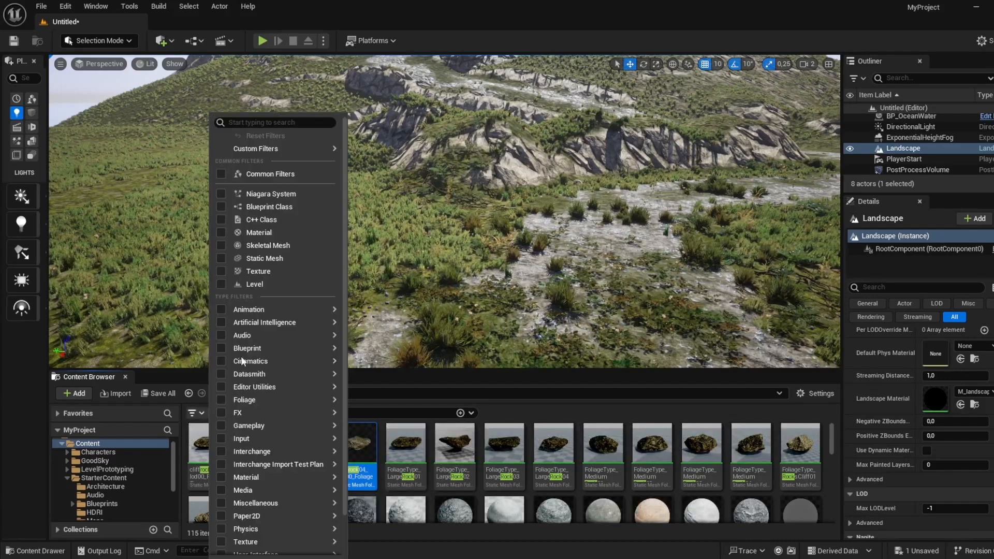
left_click(266, 259)
left_click(207, 429)
left_click(207, 429)
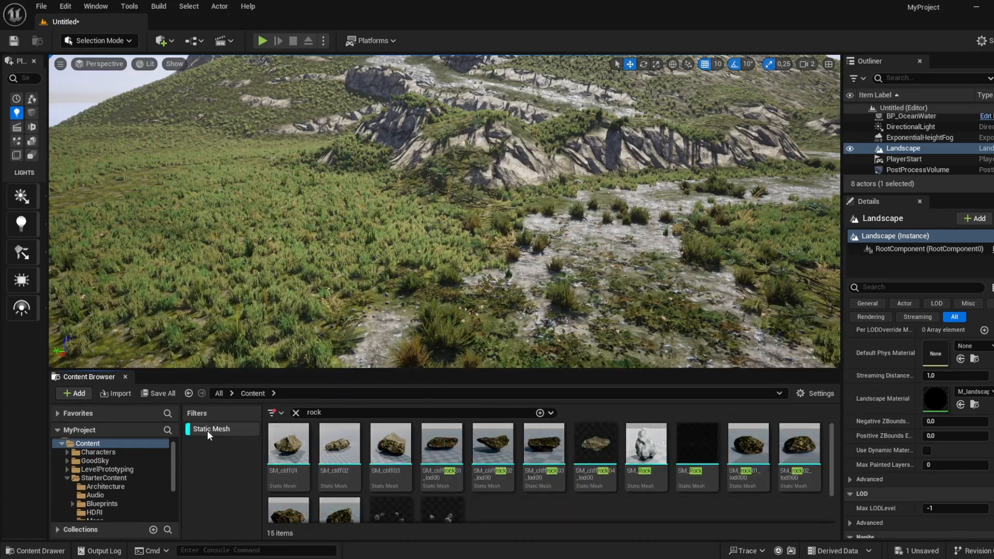
scroll(362, 482, "up", 2)
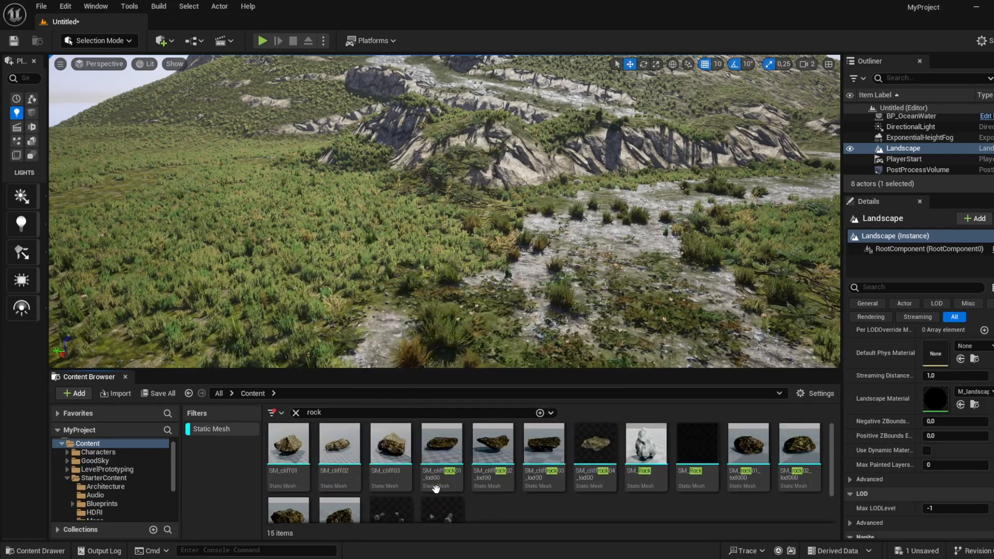
Step: Place SM_cliffrock01_lod00 on the grass at the edge of the rocky path and scale it
left_click_drag(445, 456, 441, 245)
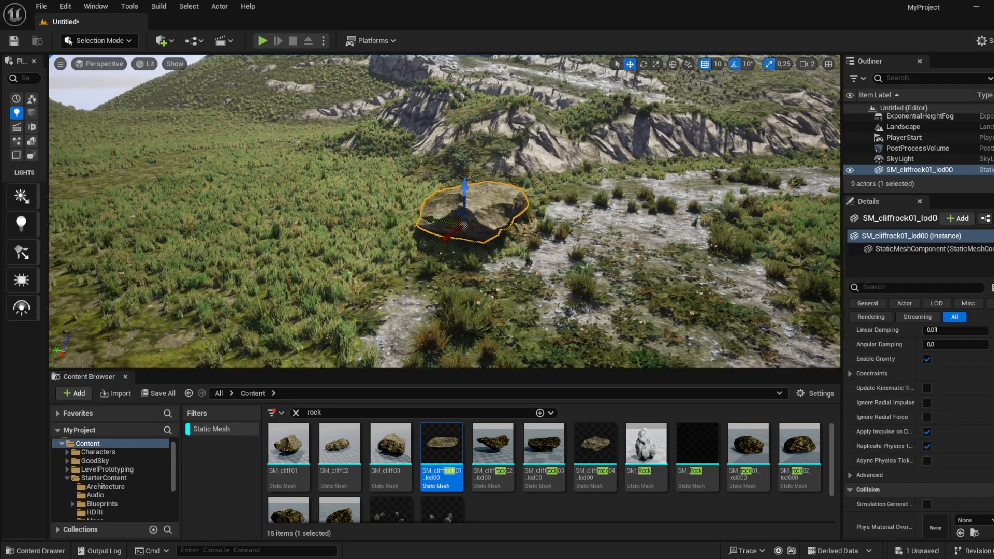
right_click_drag(441, 246, 399, 241)
key("r")
left_click_drag(424, 221, 379, 230)
key("w")
right_click_drag(379, 231, 404, 230)
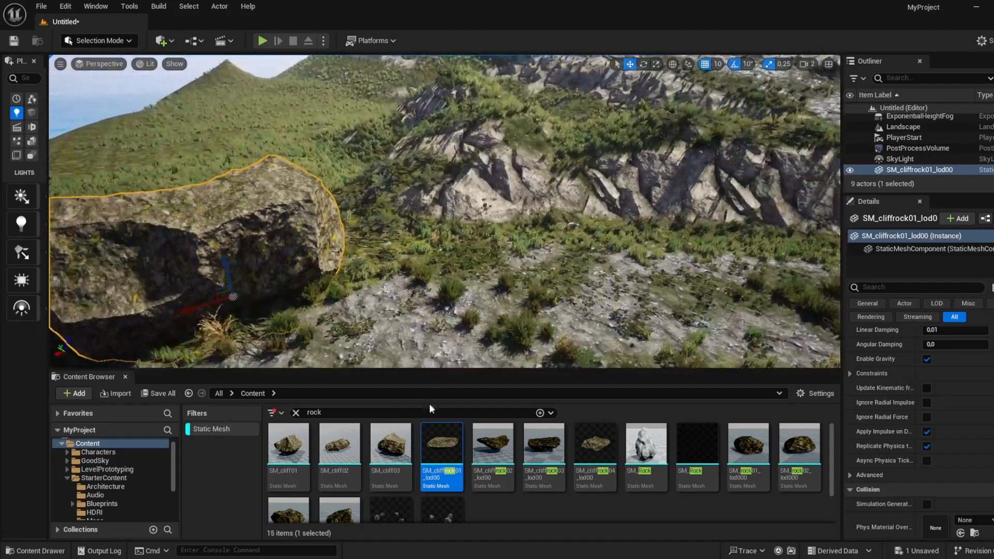
Step: Scatter SM_cliffrock02, SM_cliffrock03 and SM_cliffrock04 meshes along both sides of the rocky path
left_click(492, 445)
left_click_drag(493, 445, 403, 227)
left_click_drag(543, 445, 486, 237)
left_click_drag(563, 341, 567, 218)
right_click_drag(567, 217, 603, 228)
left_click_drag(595, 445, 481, 243)
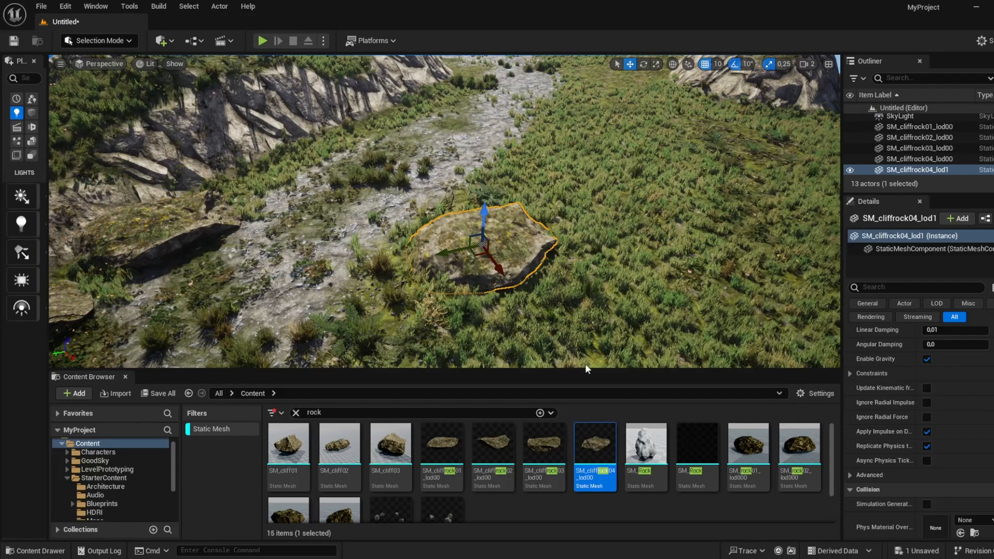
Step: Place another SM_cliffrock04_lod00 just behind the previous rock on the grassy path edge and rotate it
left_click(584, 398)
left_click_drag(595, 451, 543, 196)
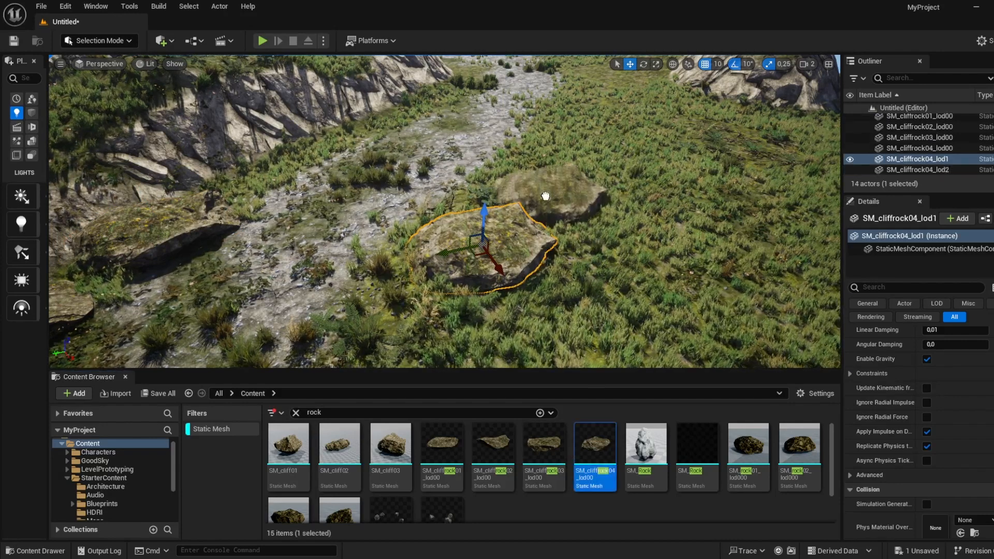
key("e")
left_click_drag(579, 226, 580, 227)
Step: Add the small SM_rock01_lod000 in the grass beside the two cliff rocks and scale it
left_click_drag(748, 445, 747, 376)
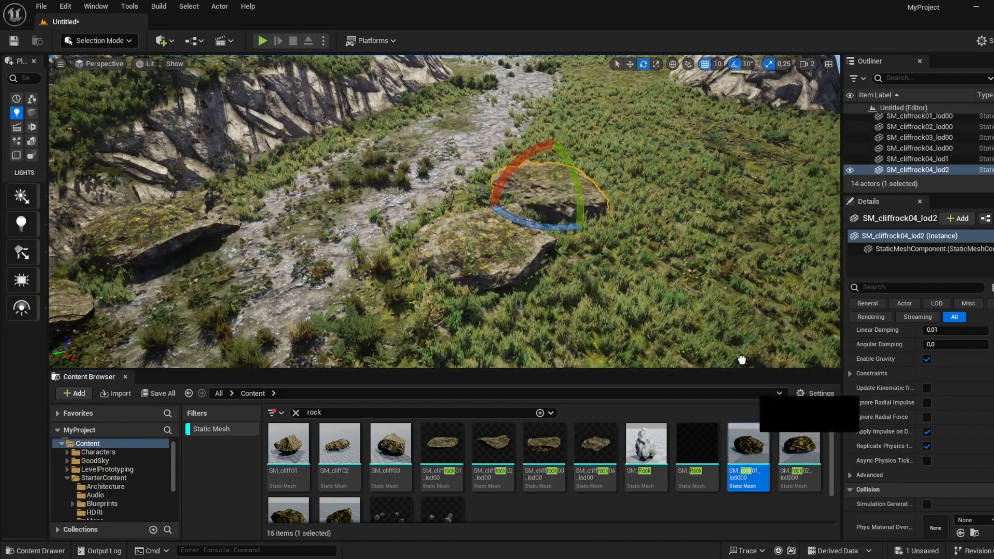
left_click_drag(697, 245, 680, 274)
left_click(591, 243)
key("r")
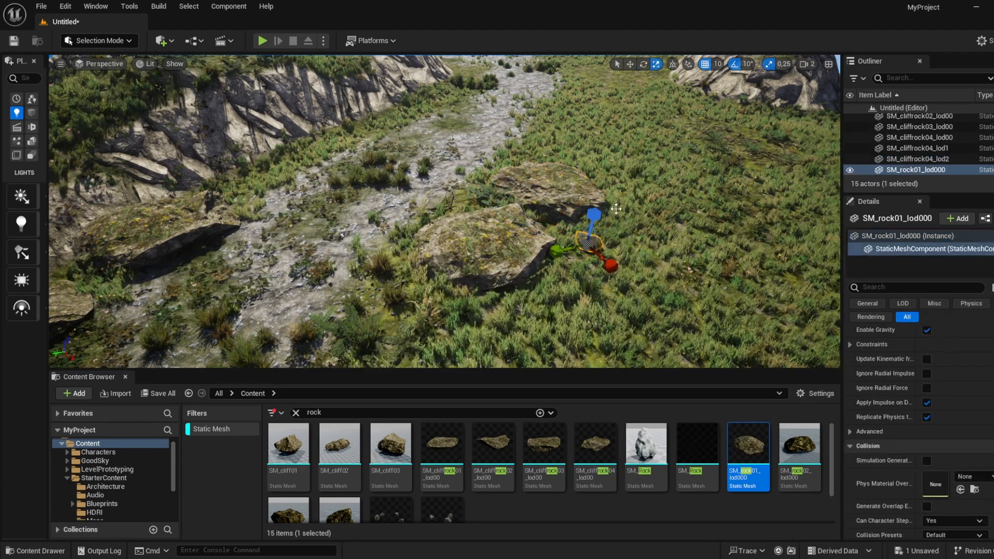
left_click_drag(590, 242, 621, 224)
Step: Place SM_cliffrock03_lod00 and SM_cliffrock04_lod00 farther along the path where it meets the grass
right_click_drag(596, 238, 445, 211)
key("w")
left_click_drag(547, 454, 413, 238)
right_click_drag(413, 238, 652, 249)
key("w")
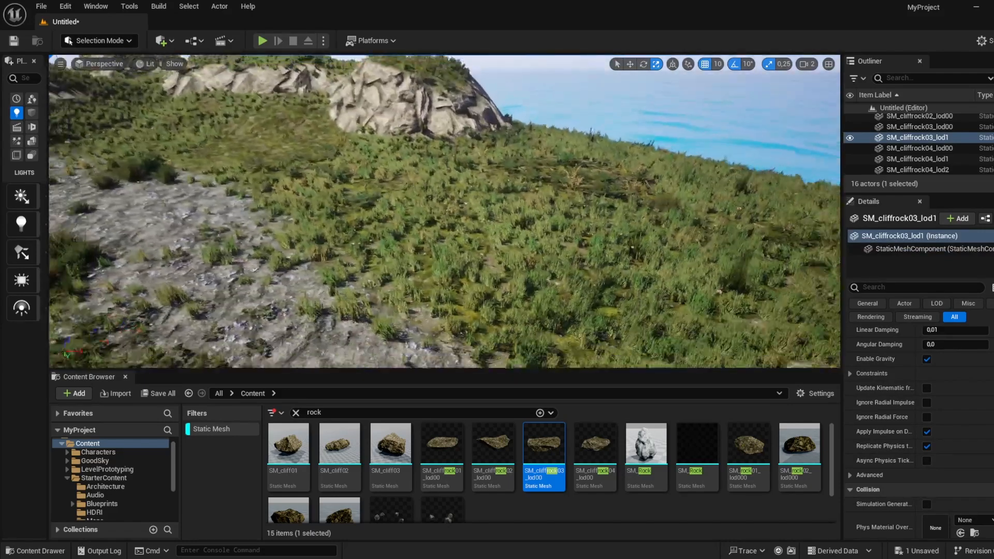
left_click_drag(591, 441, 449, 252)
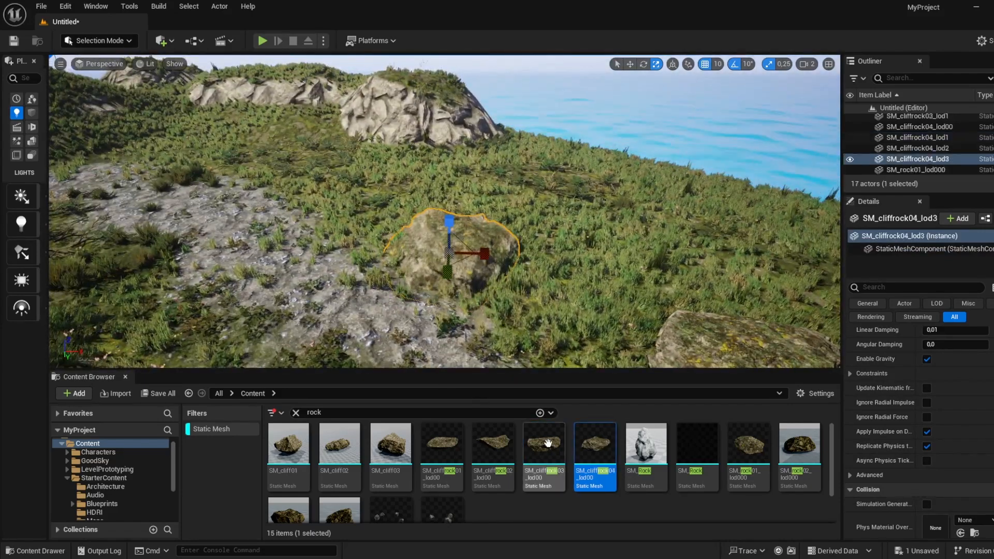
left_click_drag(542, 296, 543, 298)
Step: Add SM_cliffrock02, SM_cliffrock01 and SM_cliffrock03 meshes beside the path and at the foot of the cliff
right_click_drag(542, 298, 489, 258)
left_click_drag(493, 437, 523, 260)
left_click_drag(450, 442, 420, 194)
right_click_drag(420, 195, 417, 171)
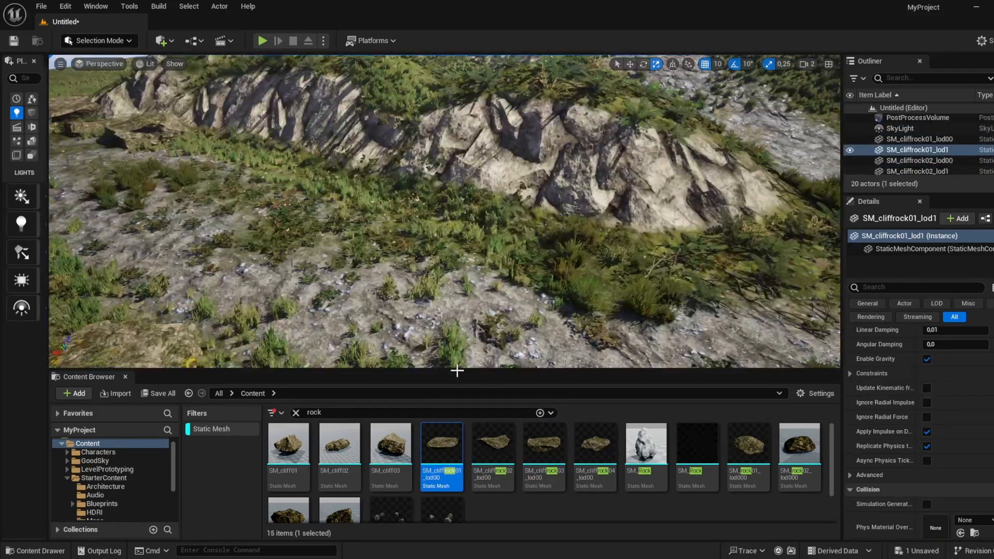
left_click_drag(544, 444, 475, 208)
right_click_drag(475, 208, 541, 208)
Step: Set two SM_cliffrock02_lod00 boulders against the end of the cliff beside the path, enlarging the first
left_click_drag(495, 448, 458, 224)
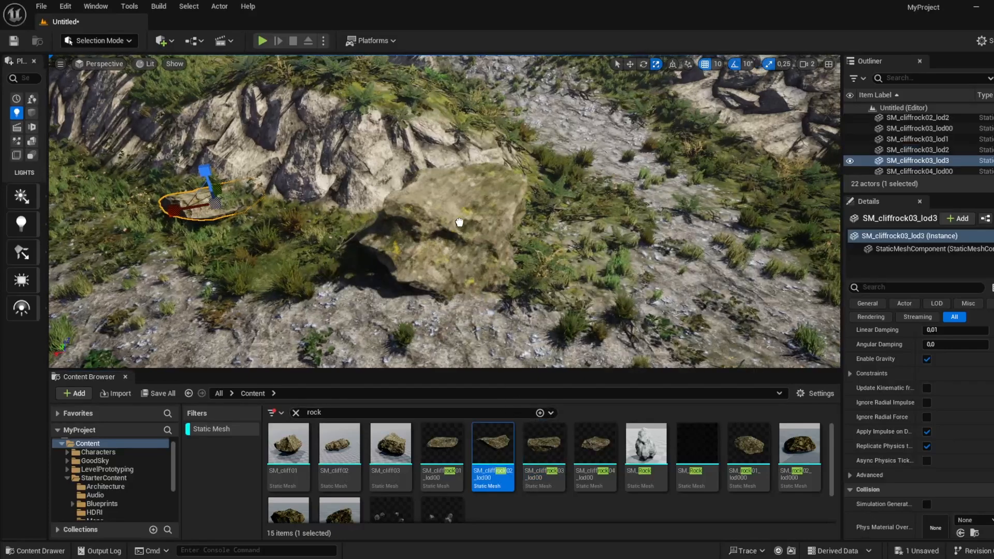
left_click_drag(544, 217, 544, 217)
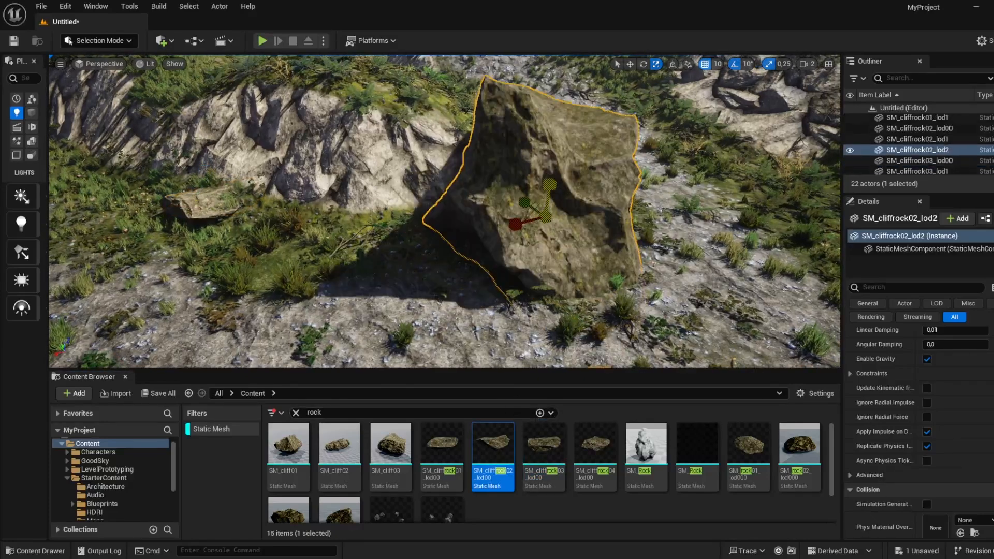
right_click_drag(544, 217, 551, 155)
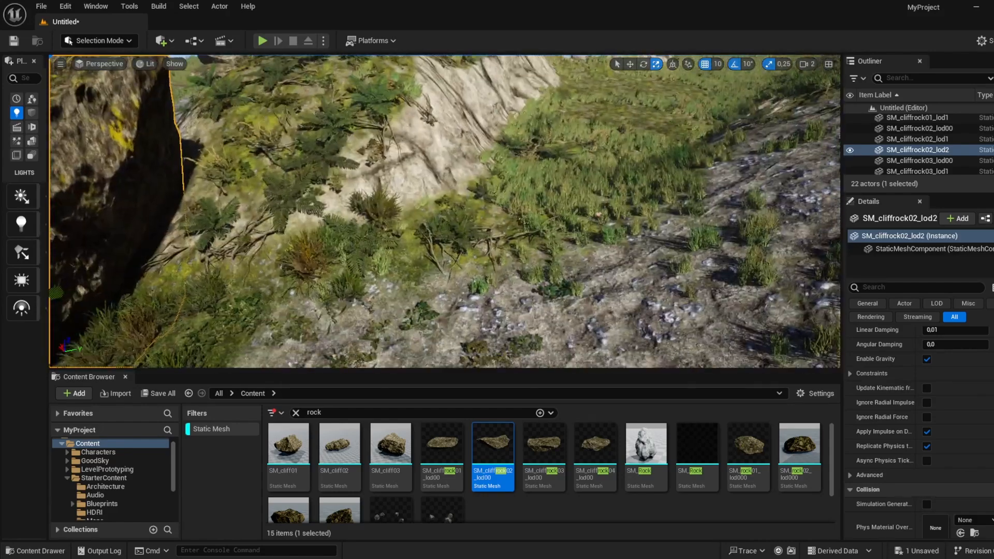
left_click(552, 191)
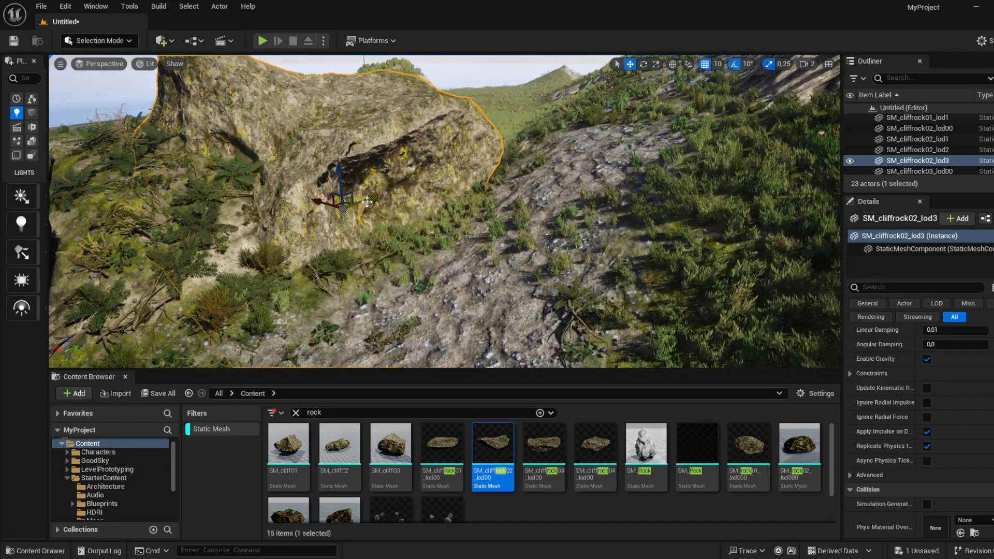
right_click_drag(391, 122, 482, 82)
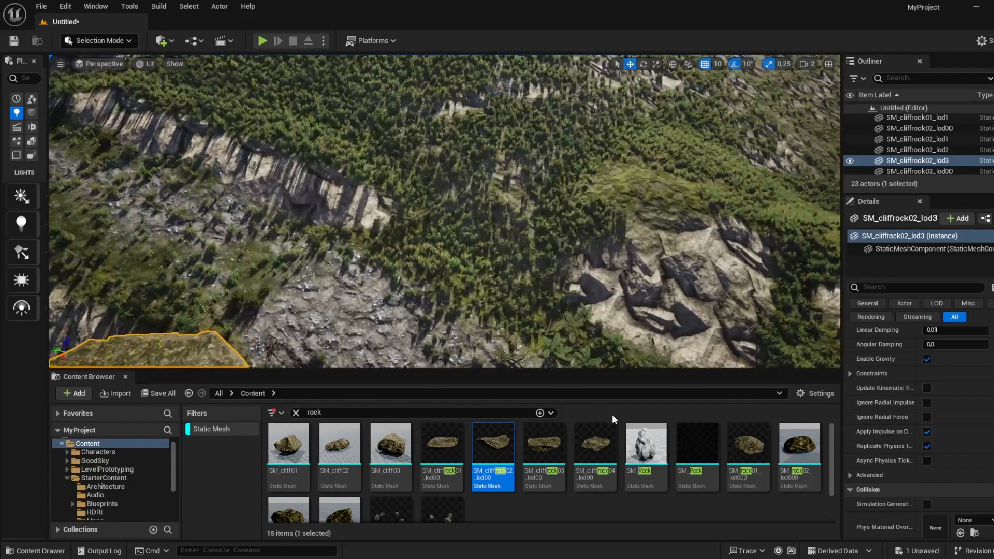
Step: Place SM_cliffrock03, SM_cliffrock04 and SM_cliffrock02 meshes on the vegetated hillside above the path
left_click(544, 445)
left_click_drag(461, 234, 451, 230)
left_click_drag(595, 445, 637, 154)
right_click_drag(637, 154, 642, 112)
left_click_drag(494, 445, 353, 214)
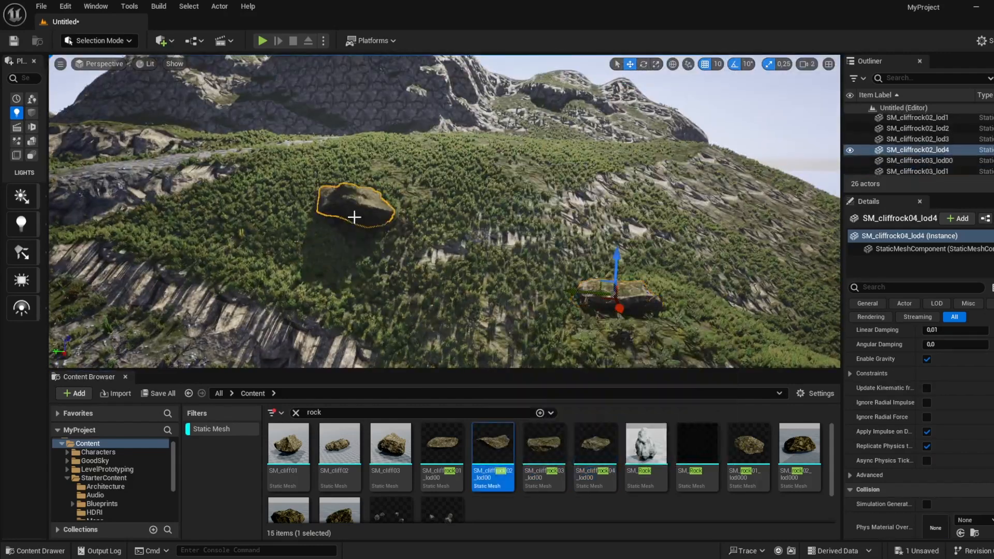
Step: Place SM_cliffrock01_lod00 near the crest of the hillside and adjust its height against the ground
left_click_drag(442, 445, 417, 162)
key("r")
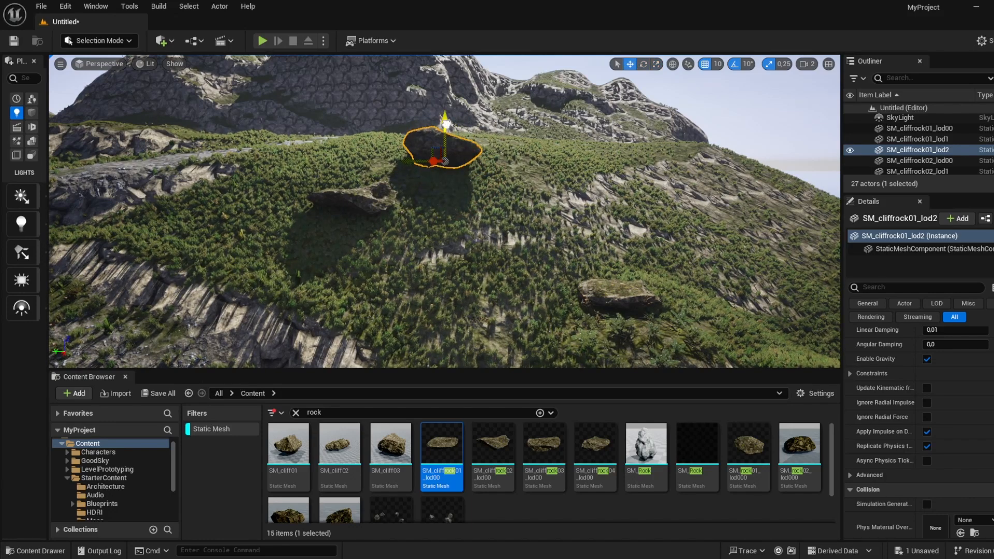
right_click_drag(450, 140, 385, 129)
key("d")
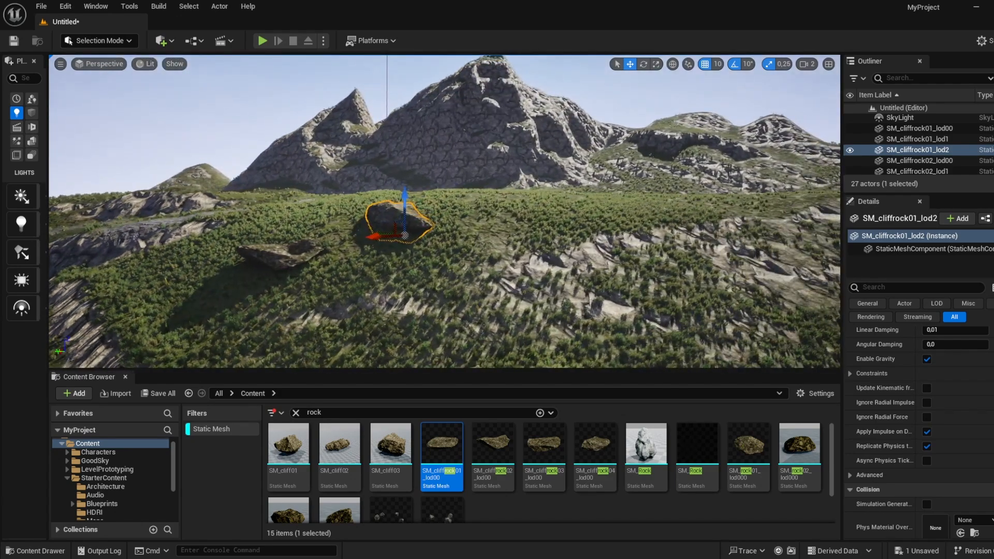
left_click(411, 191)
key("w")
Step: Place SM_cliffrock02_lod00 on the rocky edge below the upper path and tilt it by -20 degrees
right_click_drag(507, 267, 427, 302)
left_click_drag(493, 450, 389, 222)
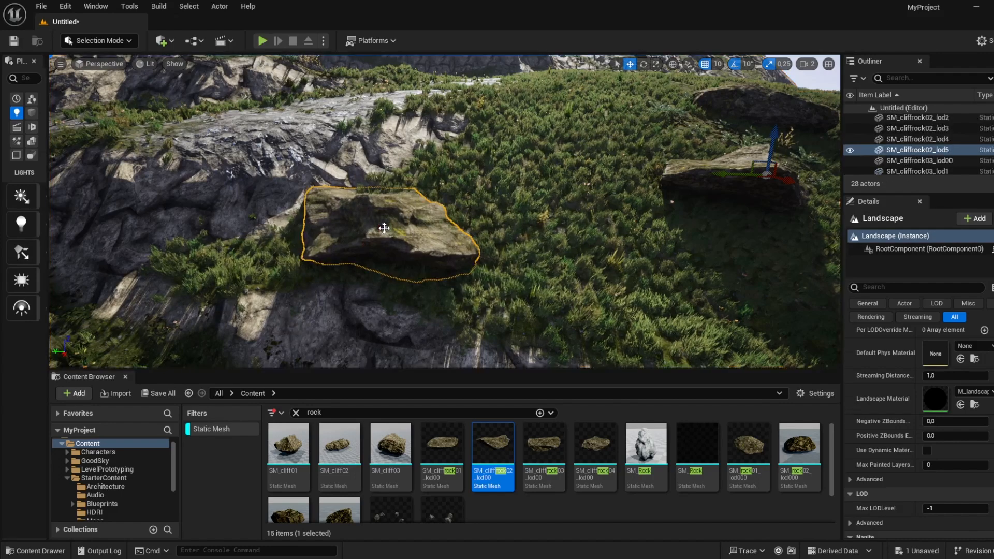
key("e")
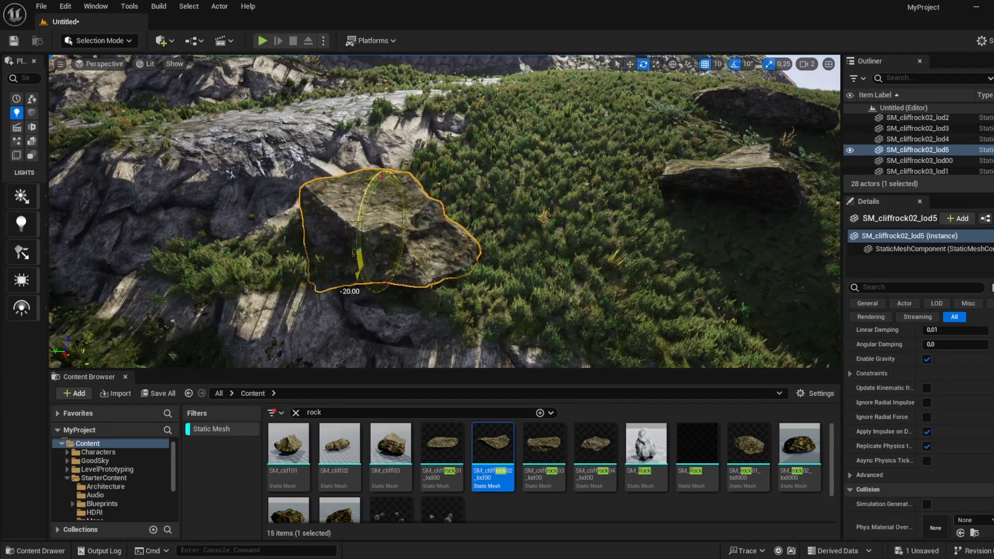
left_click_drag(357, 251, 359, 258)
right_click_drag(358, 259, 170, 238)
key("w")
Step: Group SM_cliffrock04, SM_cliffrock03 and SM_cliffrock02 in the bushes beside the upper path and rotate the last rock
right_click_drag(564, 310, 515, 340)
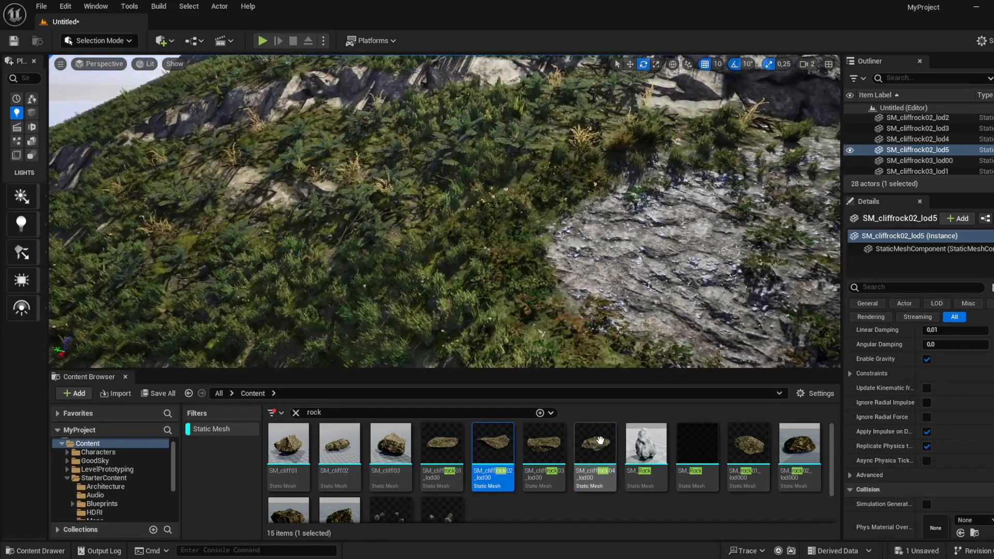
left_click_drag(386, 263, 387, 266)
left_click_drag(531, 440, 406, 194)
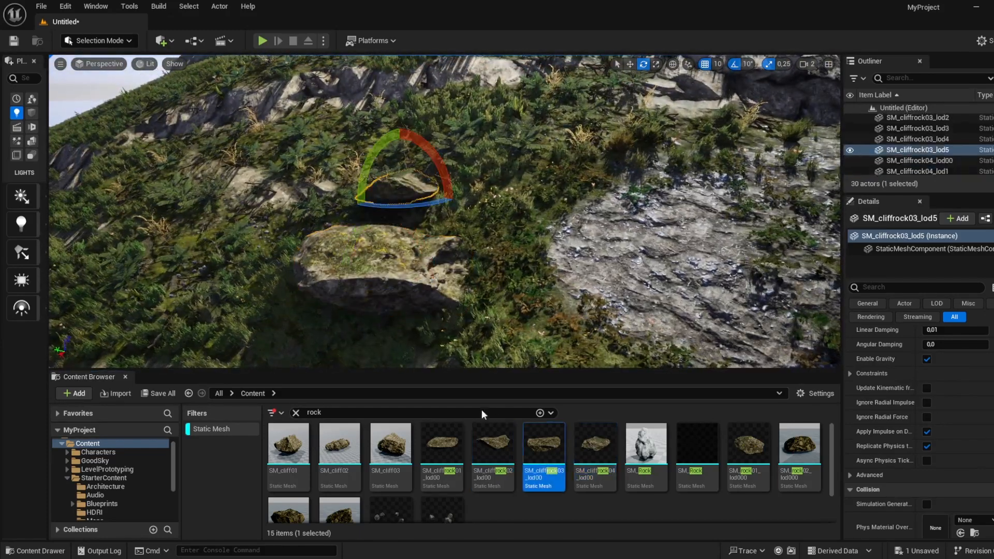
left_click_drag(489, 440, 476, 195)
left_click_drag(499, 139, 498, 129)
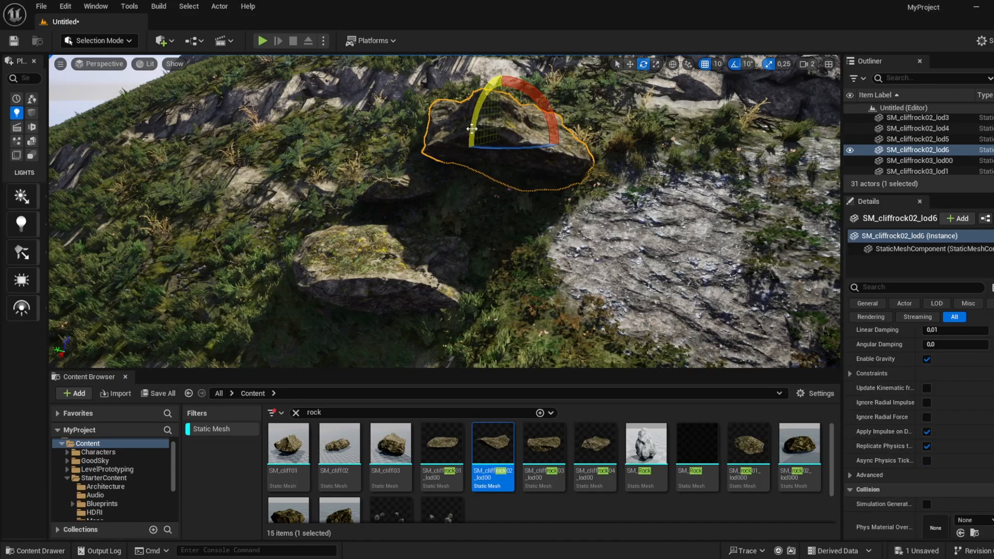
Step: Place SM_cliffrock03_lod00 on the grass beside the path below the mountain
key("d")
right_click_drag(498, 129, 616, 111)
key("w")
left_click_drag(548, 444, 575, 300)
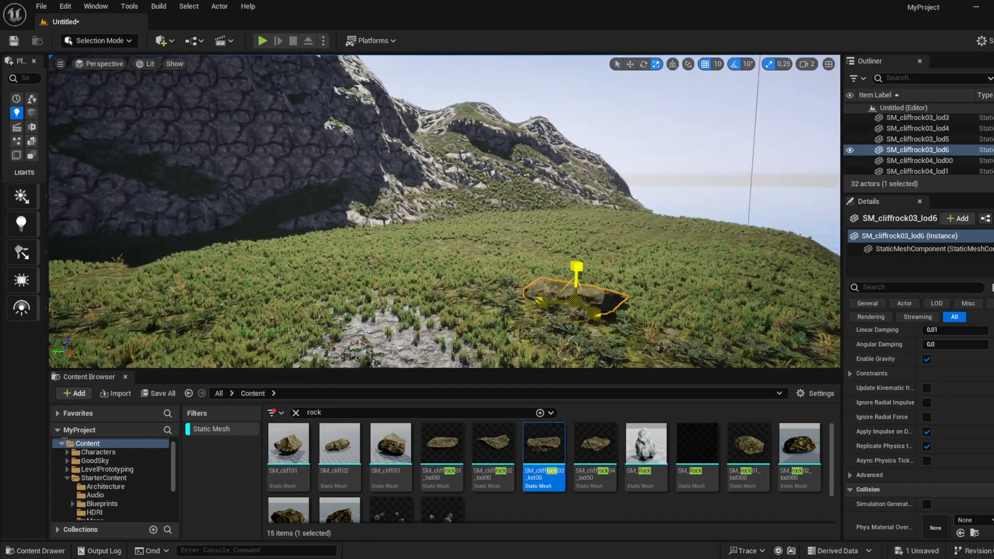
Step: Place SM_cliffrock04_lod00 beside the stone path and SM_cliffrock03_lod00 on the grassy slope nearby
right_click_drag(576, 274, 510, 332)
left_click_drag(594, 446, 271, 288)
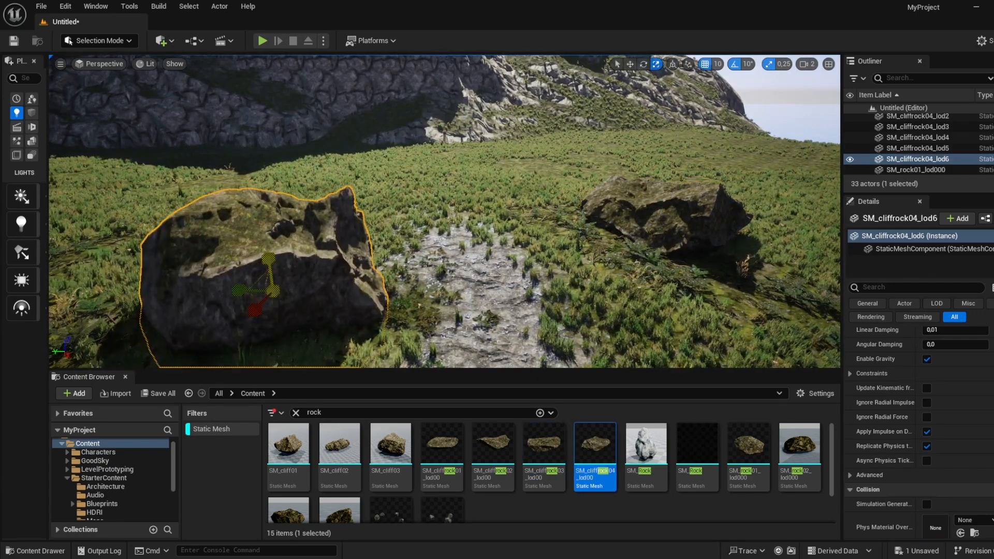
right_click_drag(445, 227, 544, 253)
left_click_drag(441, 451, 447, 326)
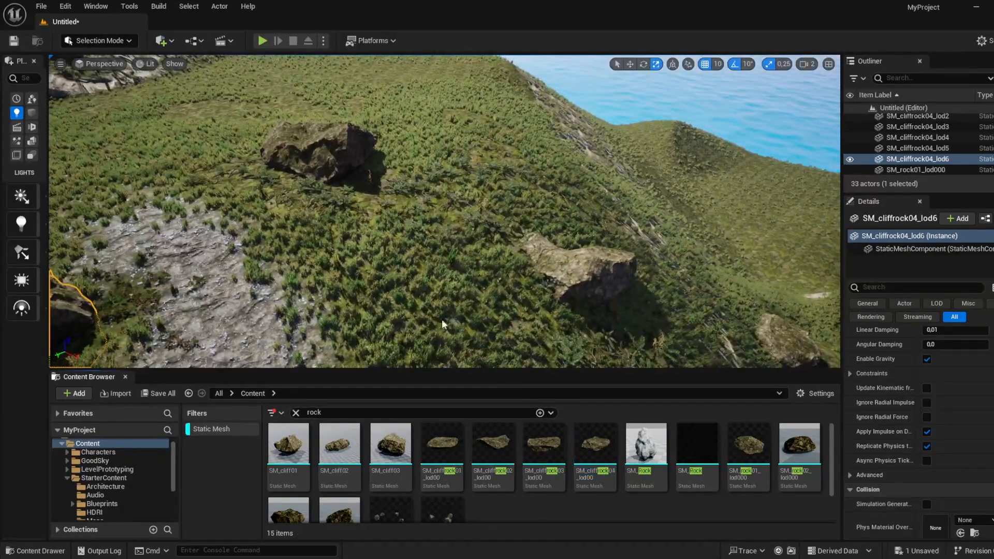
left_click_drag(544, 451, 436, 313)
Step: Place SM_cliffrock04_lod00 and SM_cliffrock02_lod00 on the grassy hillside overlooking the sea
right_click_drag(436, 313, 431, 254)
key("w")
left_click_drag(595, 446, 468, 265)
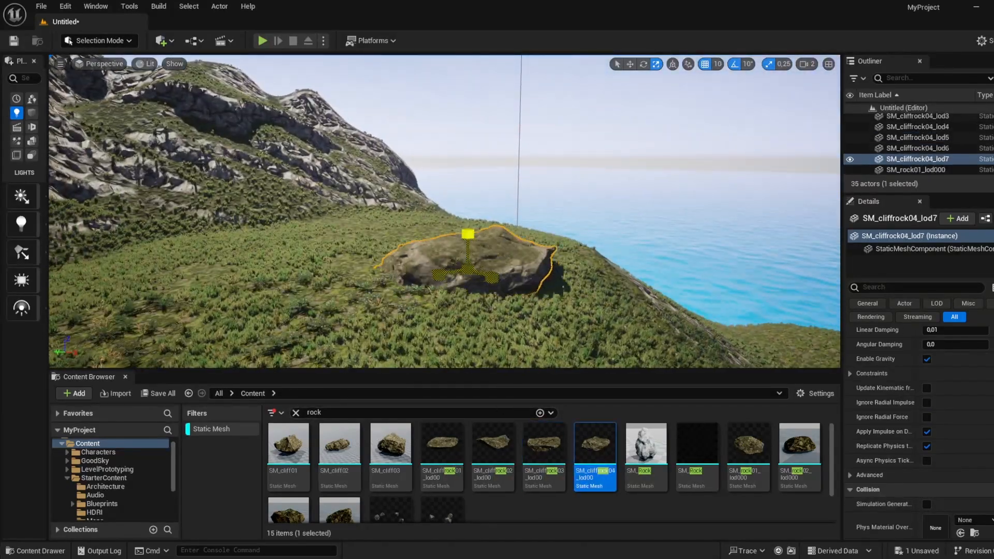
left_click_drag(492, 450, 323, 236)
right_click_drag(323, 236, 424, 250)
Step: Place SM_cliffrock03_lod00 on the seaward slope and SM_cliffrock04_lod00 both on the hilltop and on the open grass
left_click_drag(543, 445, 419, 248)
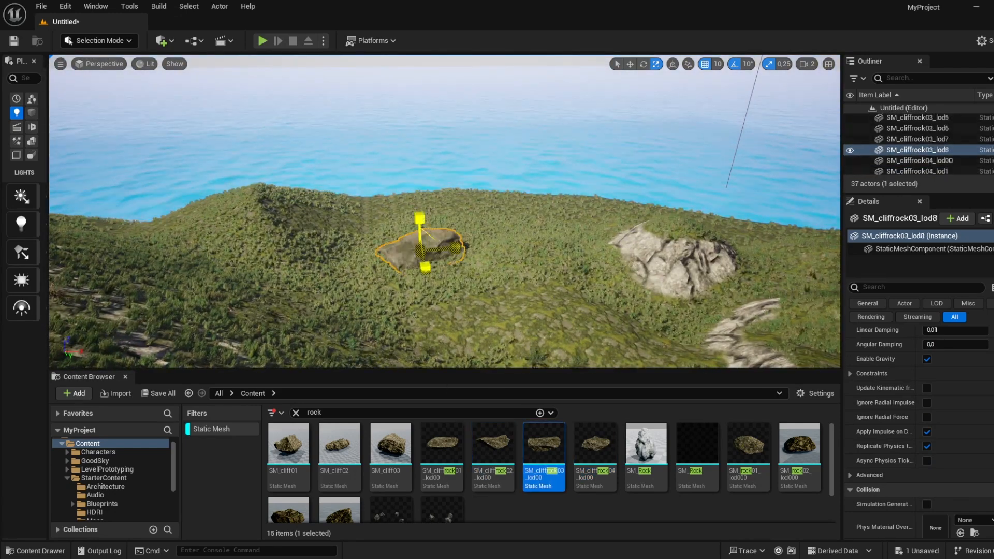
left_click_drag(595, 445, 235, 207)
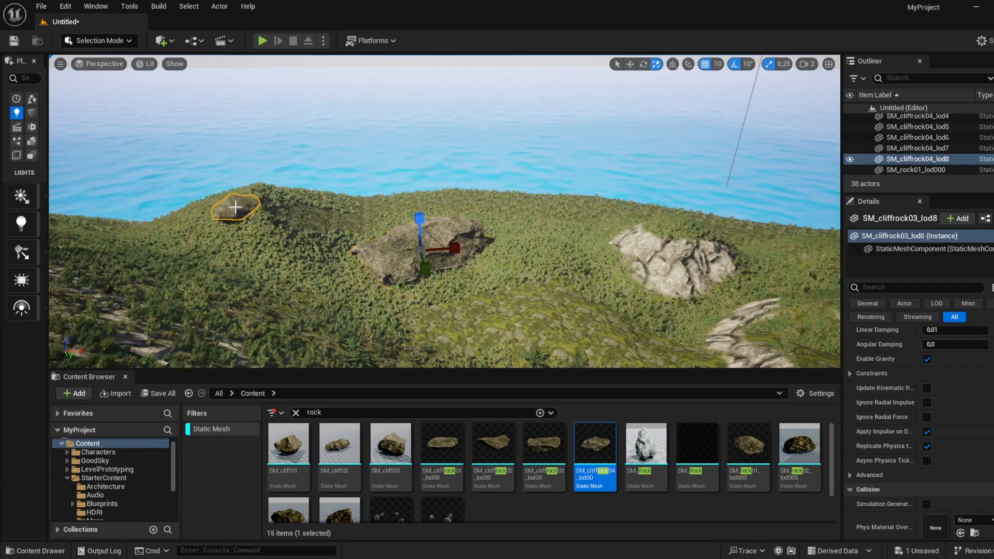
right_click_drag(237, 192, 93, 207)
left_click_drag(389, 244, 389, 244)
key("r")
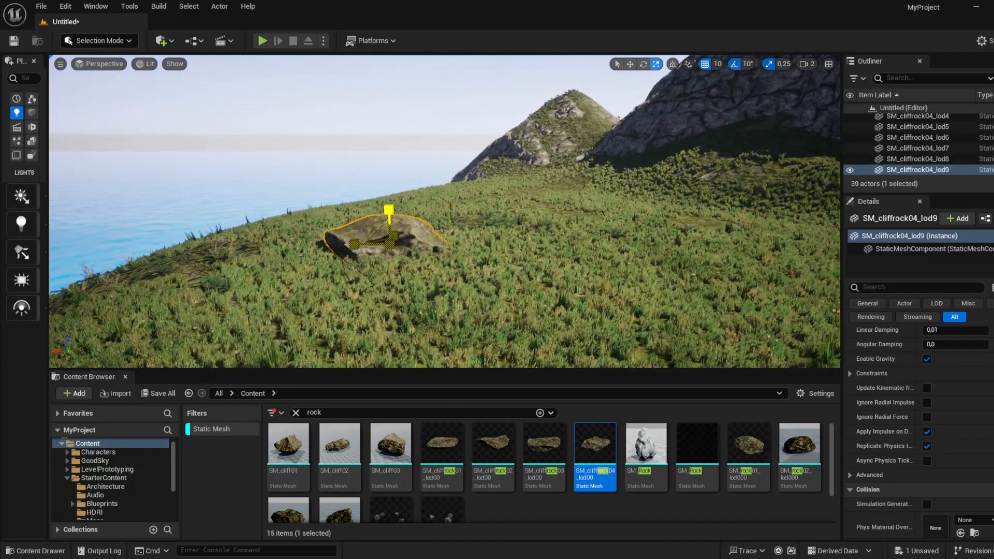
Step: Place SM_cliffrock01_lod00 on the slope above the sea and SM_cliffrock02_lod00 beside the stone path
right_click_drag(389, 244, 225, 290)
left_click_drag(437, 468, 386, 208)
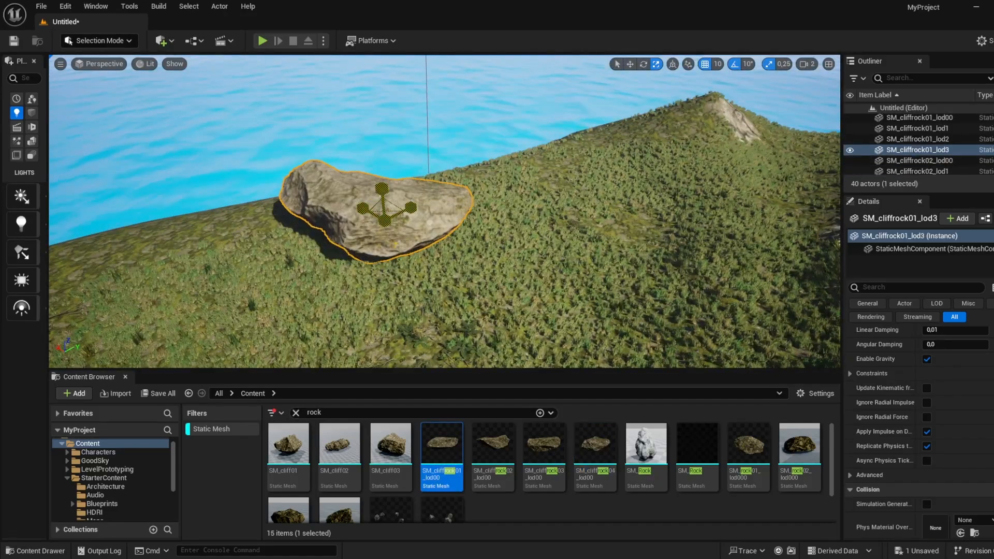
right_click_drag(381, 176, 311, 184)
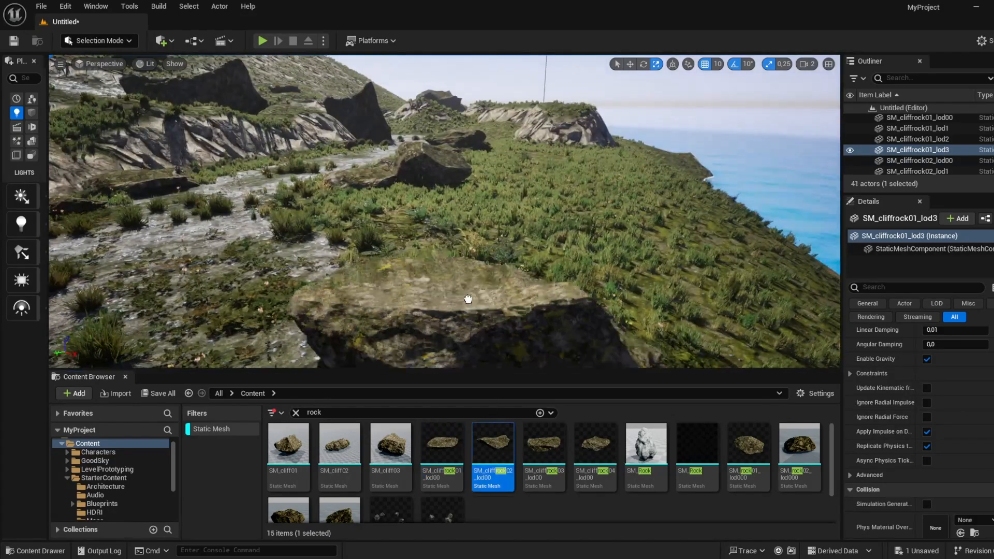
left_click_drag(485, 249, 480, 255)
right_click_drag(480, 255, 440, 239)
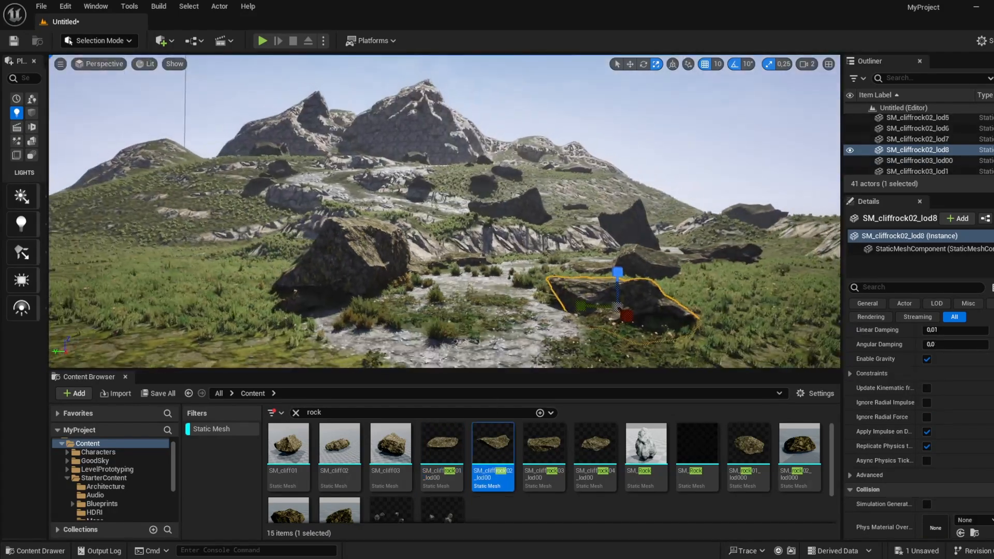
Step: Search the static meshes for "pine" after framing the start of the stone path
key("s")
scroll(444, 212, "up", 2)
mouse_move(444, 211)
right_mouse_down()
mouse_move(444, 259)
mouse_move(444, 207)
right_mouse_up()
key("w")
scroll(444, 223, "down", 1)
double_click(313, 412)
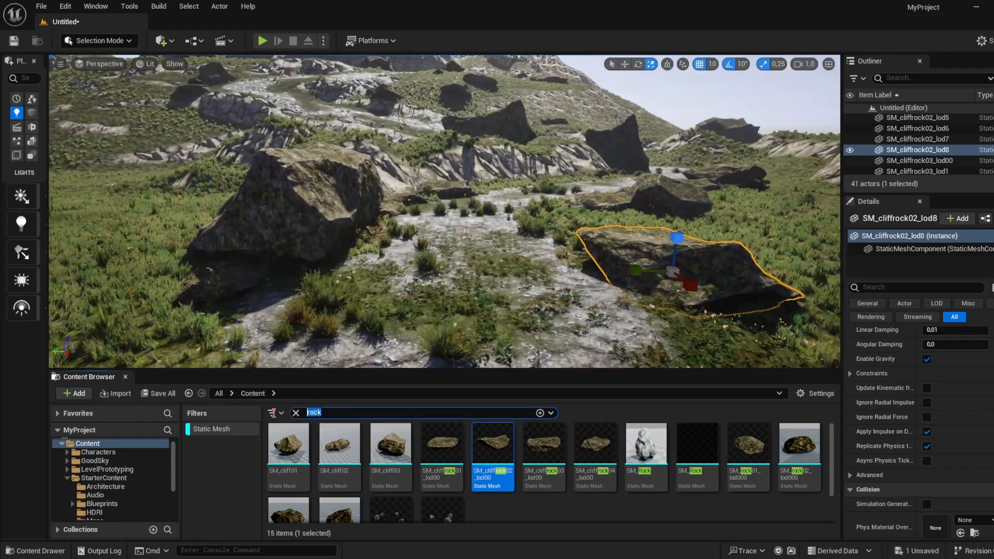
type("pine")
Step: Place SM_pine03, SM_pine04 and SM_pine05 in the bushes between the path and the large rock
mouse_move(444, 217)
right_mouse_down()
mouse_move(444, 197)
mouse_move(444, 223)
right_mouse_up()
left_click_drag(381, 442, 404, 333)
right_click_drag(403, 334, 425, 332)
left_click_drag(429, 444, 262, 269)
right_click_drag(261, 269, 261, 269)
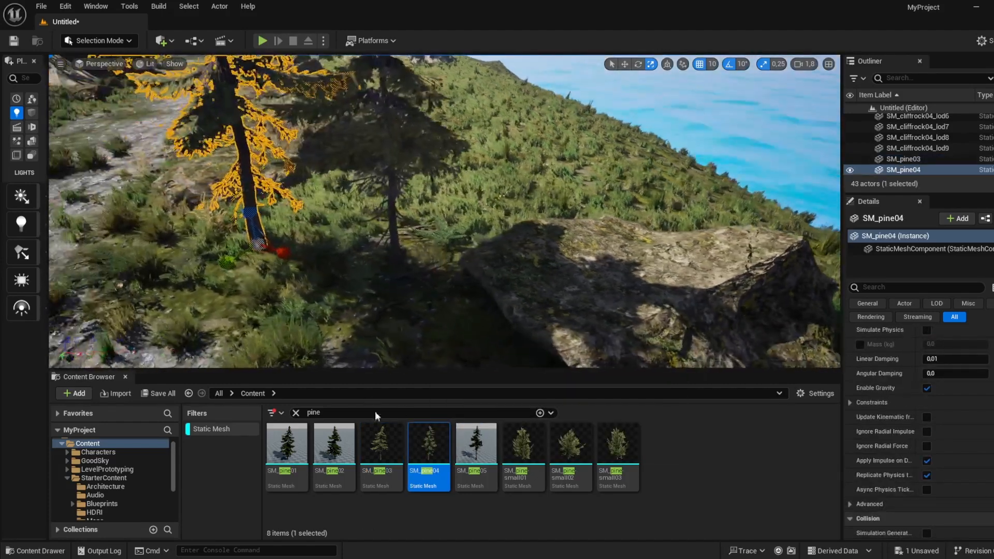
left_click_drag(314, 296, 300, 306)
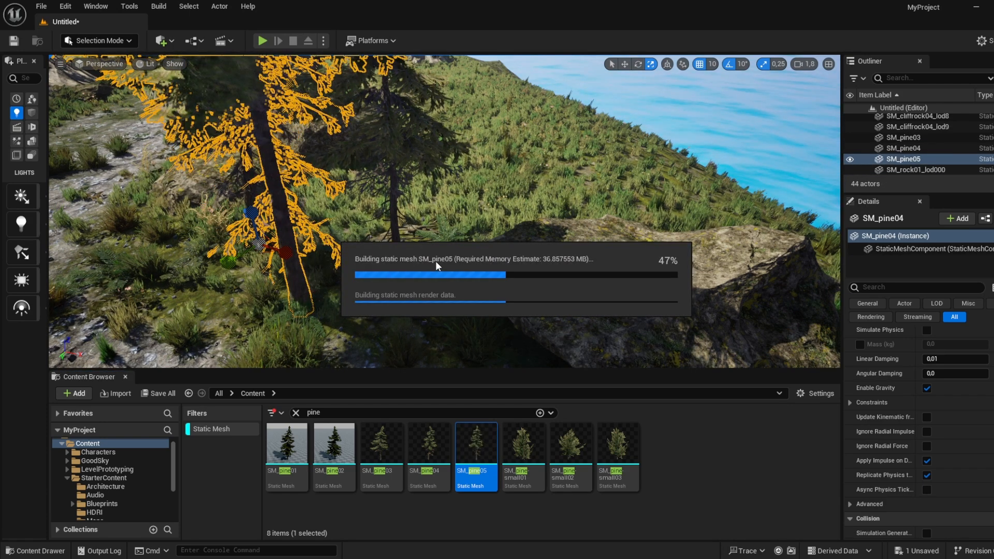
right_click_drag(436, 254, 453, 382)
Step: Add SM_pine04, SM_pine05 and SM_pine-small02 around the rocks along the path
left_click_drag(426, 329, 394, 276)
right_click_drag(394, 275, 394, 276)
left_click_drag(406, 441, 542, 200)
right_click_drag(543, 199, 542, 199)
left_click_drag(467, 470, 550, 218)
left_click_drag(570, 448, 557, 228)
key("w")
right_click_drag(557, 228, 557, 228)
Step: Extend the tree group beside the path with further SM_pine04, SM_pine05 and SM_pine03 meshes
left_click_drag(429, 442, 445, 249)
left_click_drag(548, 308, 549, 305)
left_click_drag(489, 441, 485, 283)
left_click_drag(380, 446, 369, 229)
right_click_drag(369, 228, 368, 229)
Step: Place SM_pine05 and SM_pine04 trees beside the mossy boulder and farther along the path
left_click_drag(476, 447, 498, 336)
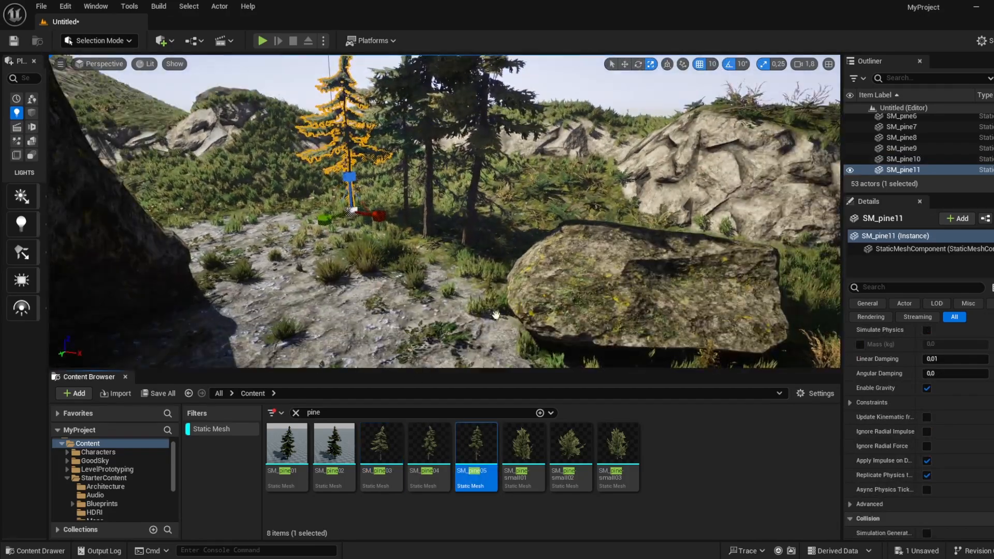
left_click_drag(498, 266, 499, 266)
right_click_drag(498, 266, 498, 267)
left_click_drag(433, 455, 359, 294)
left_click_drag(469, 448, 437, 266)
right_click_drag(472, 228, 472, 228)
left_click_drag(476, 449, 432, 396)
Step: Scatter SM_pine04, SM_pine03 and SM_pine05 trees farther up along the path
left_click_drag(428, 449, 568, 167)
left_click_drag(377, 457, 415, 140)
right_click_drag(414, 140, 415, 140)
left_click_drag(428, 450, 386, 266)
left_click_drag(476, 449, 471, 263)
right_click_drag(471, 263, 471, 263)
Step: Place two SM_pine04 trees and one SM_pine05 tree on the hillside by the rocky slope
left_click_drag(429, 449, 545, 281)
right_click_drag(546, 281, 545, 281)
left_click_drag(472, 446, 257, 339)
left_click_drag(429, 449, 610, 290)
right_click_drag(611, 290, 611, 290)
right_click_drag(512, 260, 513, 260)
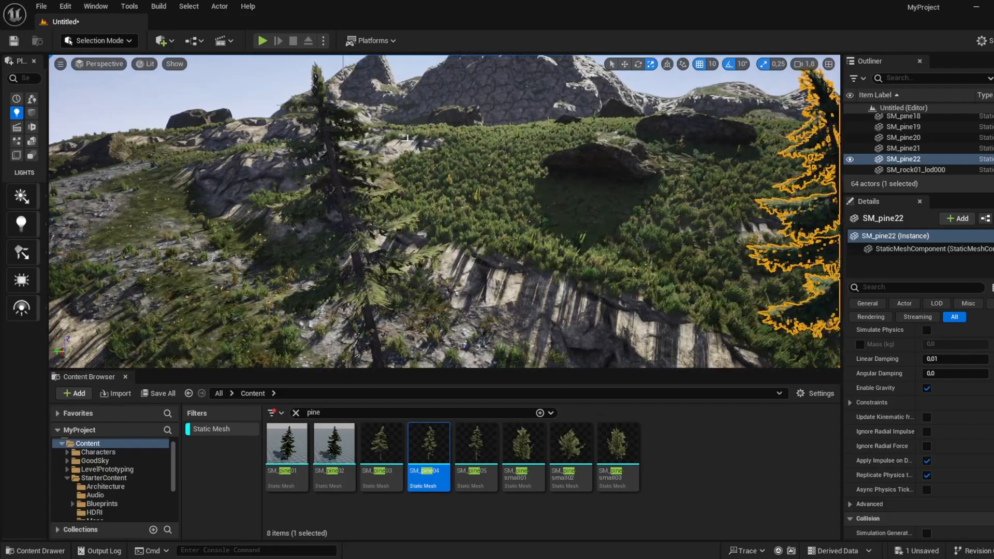
right_click_drag(411, 96, 412, 97)
Step: Add SM_pine05 trees along the rocky slope below the upper path
left_click_drag(476, 446, 423, 297)
left_click_drag(228, 262, 228, 261)
right_click_drag(229, 261, 228, 261)
left_click_drag(473, 448, 397, 228)
Step: Place SM_pine-small01 and SM_pine-small02 beside the rock ledge and an SM_pine05 tree by the path
left_click_drag(514, 456, 440, 230)
left_click_drag(569, 450, 407, 189)
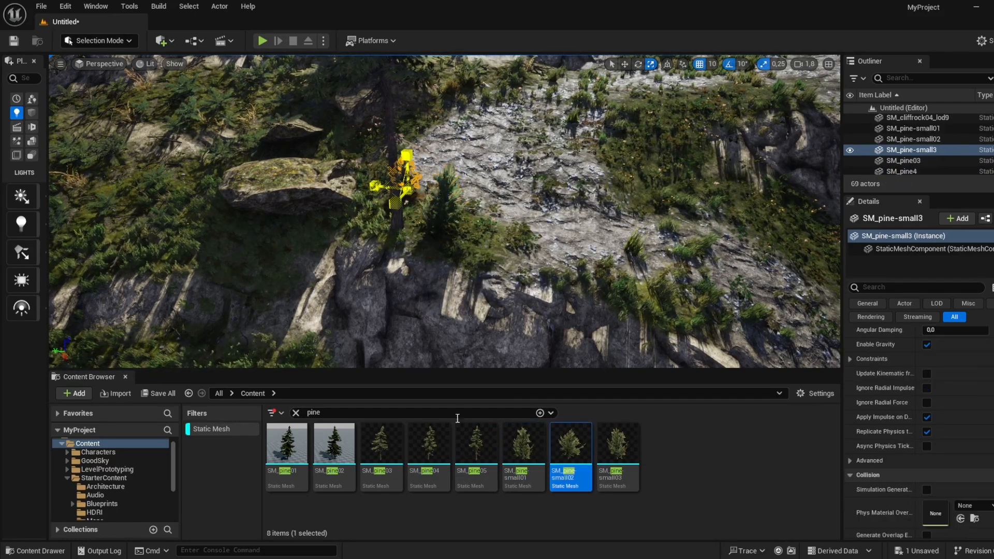
left_click_drag(476, 448, 461, 143)
left_click_drag(479, 86, 480, 85)
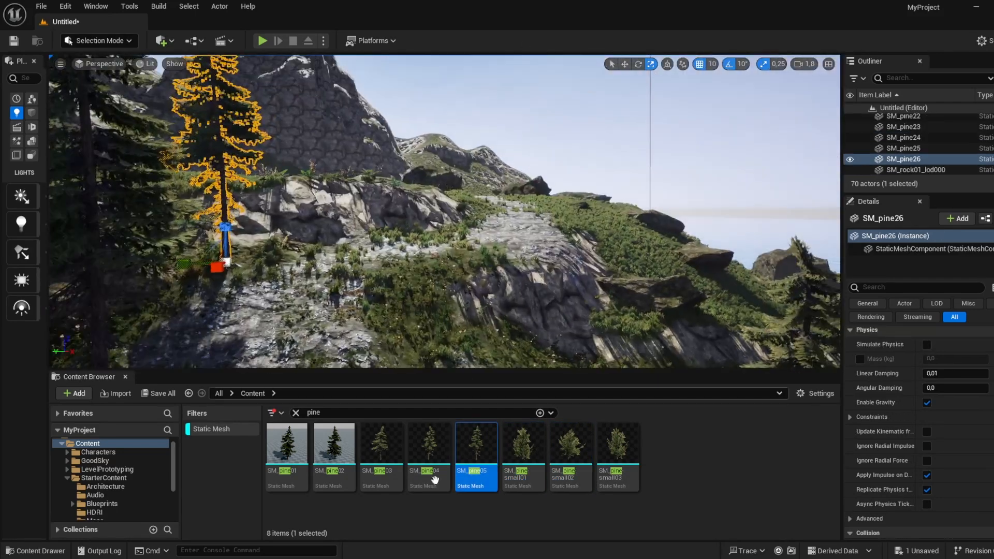
Step: Place SM_pine03, SM_pine02 and SM_pine01 trees on the bushy ground along the edge of the path
left_click_drag(479, 286, 479, 285)
left_click_drag(381, 450, 422, 332)
left_click_drag(336, 450, 486, 355)
right_click_drag(487, 310, 539, 368)
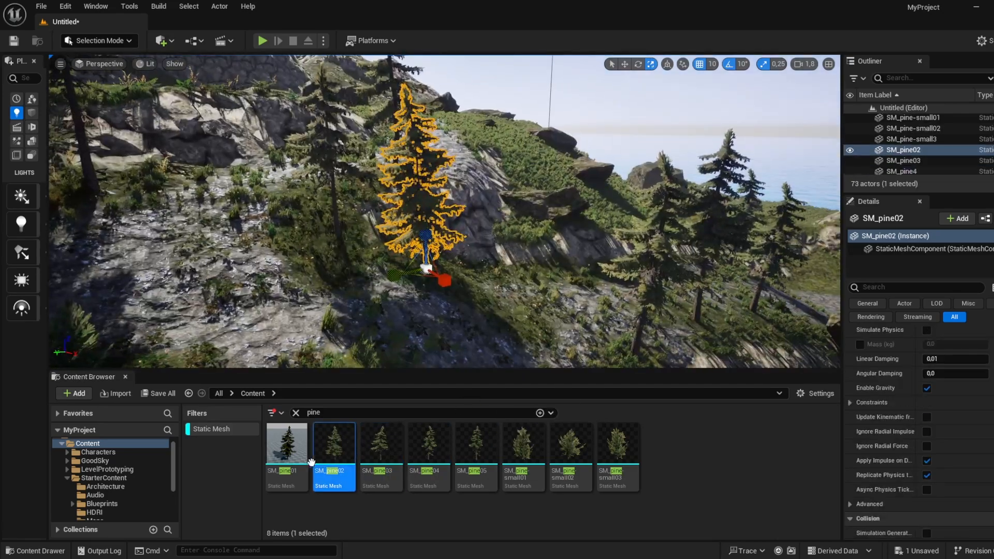
left_click_drag(287, 450, 501, 309)
left_click_drag(532, 279, 532, 279)
Step: Place SM_pine03 and SM_pine02 near the cliff edge beside the large rock
right_click_drag(532, 278, 502, 228)
left_click_drag(382, 450, 500, 223)
right_click_drag(500, 223, 564, 223)
left_click_drag(356, 439, 389, 280)
Step: Rotate the SM_pine02 tree by the cliff and adjust other pines around the rocks
key("e")
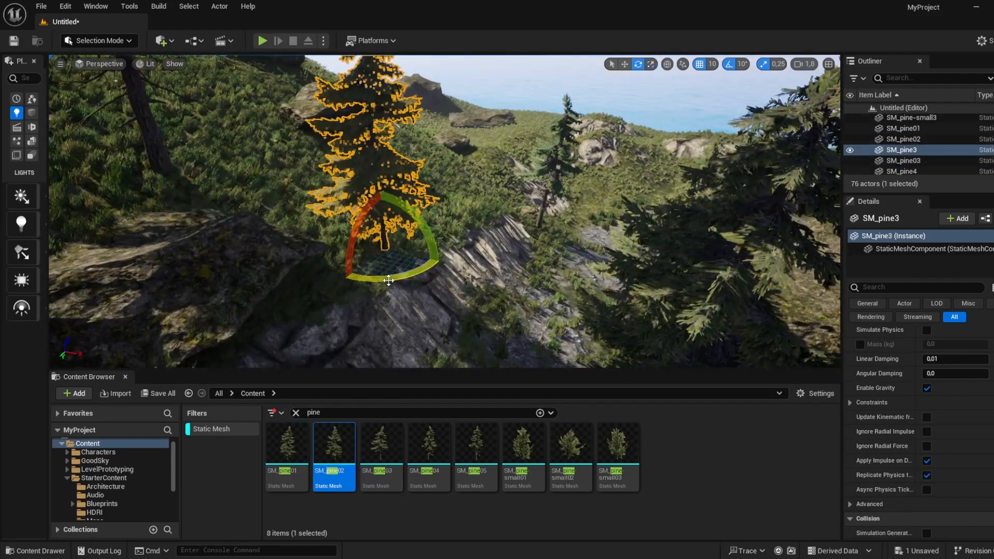
left_click_drag(448, 246, 449, 245)
right_click_drag(468, 253, 569, 256)
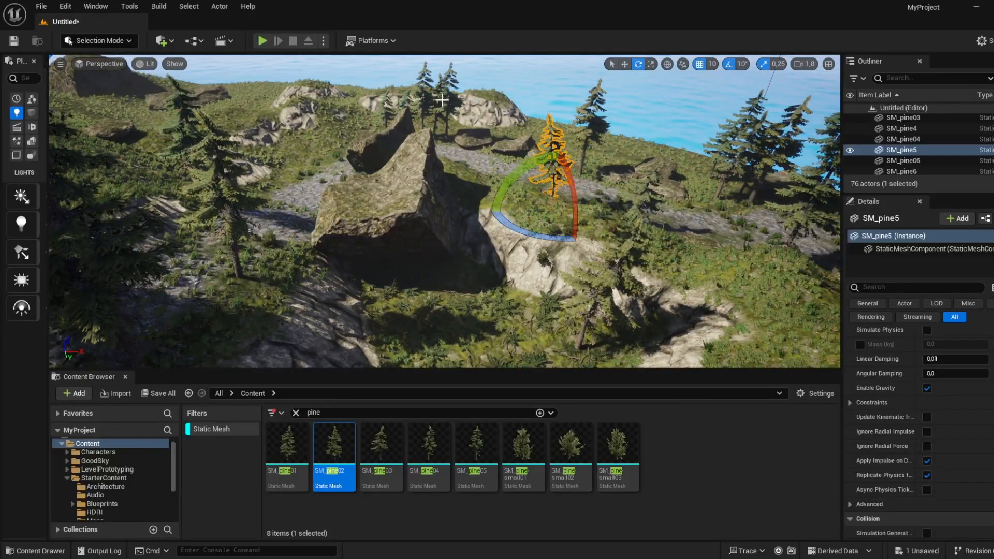
right_click_drag(366, 155, 292, 192)
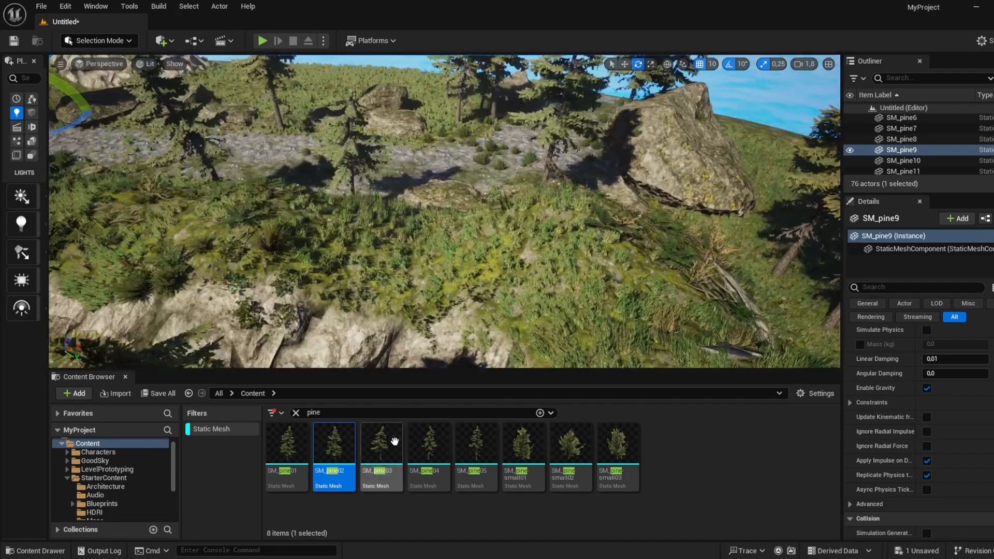
Step: Place SM_pine04 on the grassy ground below the path and add a tree on the bushy mound beside the boulder
left_click_drag(412, 224, 413, 225)
right_click_drag(412, 225, 331, 191)
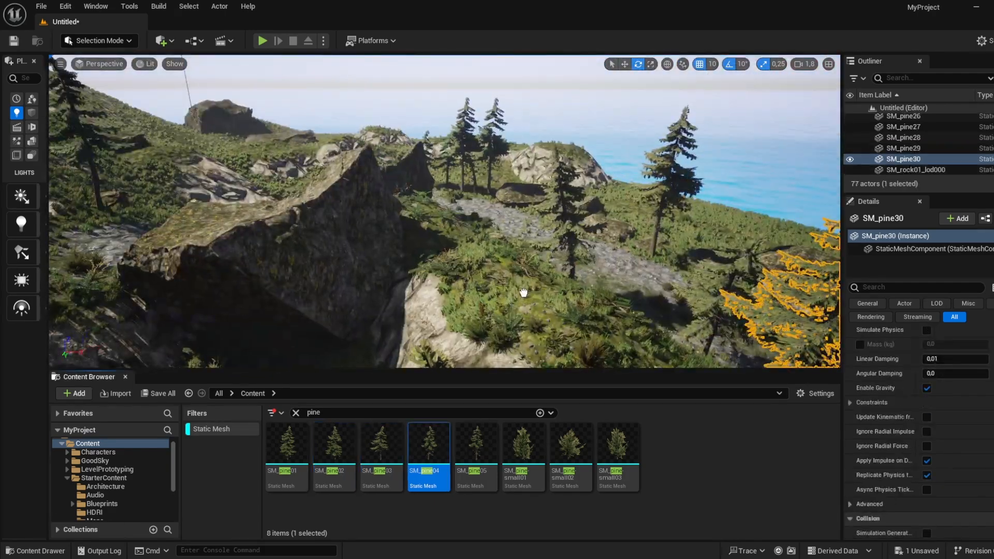
left_click_drag(493, 305, 493, 306)
right_click_drag(493, 307, 388, 300)
Step: Add SM_pine03, SM_pine02 and SM_pine05 trees to the slope around the stone path
left_click_drag(384, 441, 550, 309)
left_click_drag(334, 443, 317, 383)
left_click_drag(523, 230, 462, 222)
left_click_drag(462, 462, 714, 308)
Step: Switch to Foliage mode and add the meshes SM_pine01 through SM_pine05 as foliage types
right_click_drag(714, 307, 464, 320)
key("s")
left_click(101, 40)
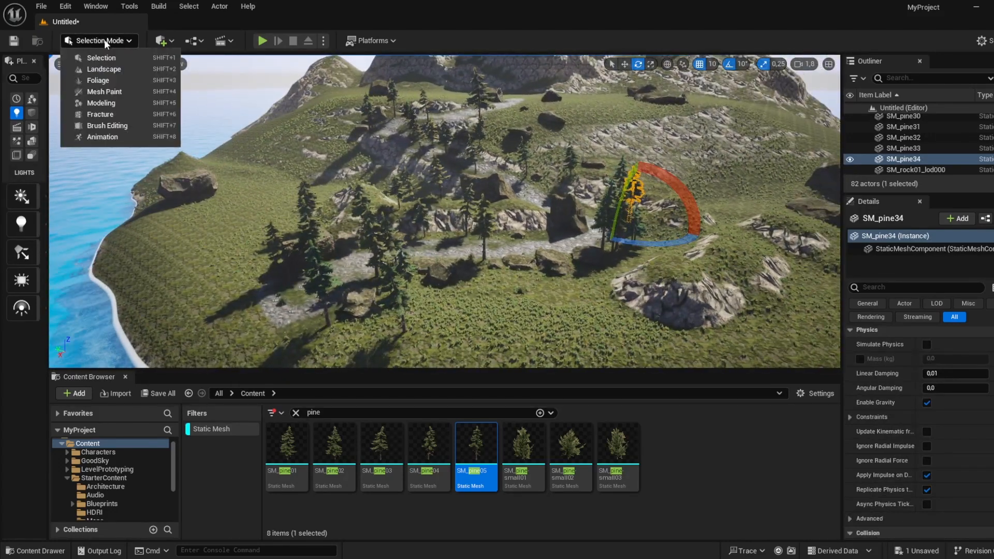
left_click(101, 80)
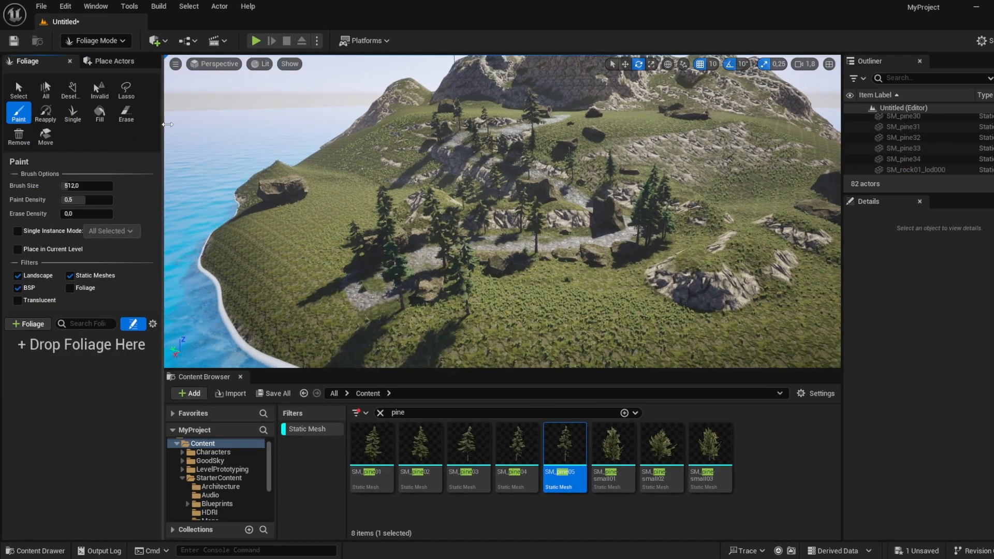
left_click(392, 464)
left_click(564, 445, "shift")
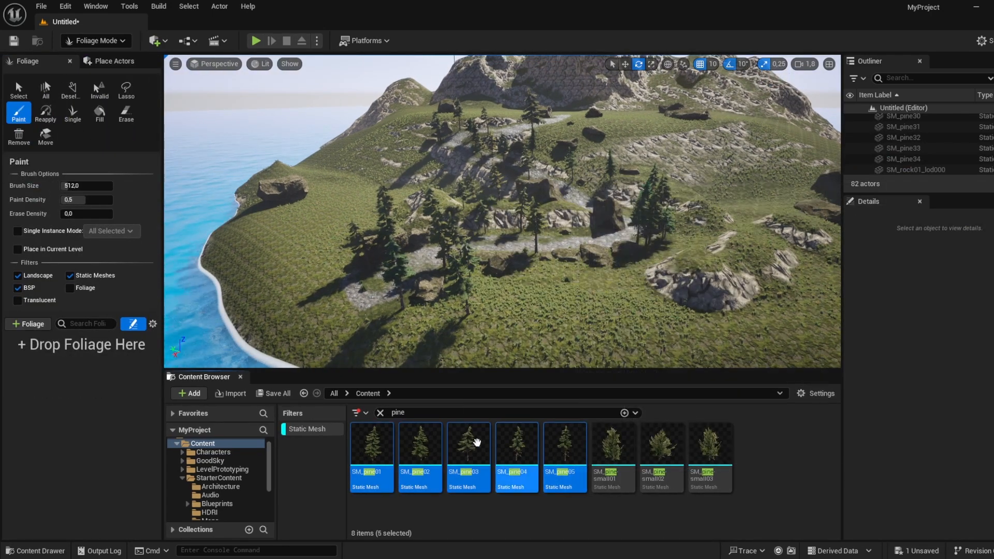
left_click_drag(381, 450, 117, 382)
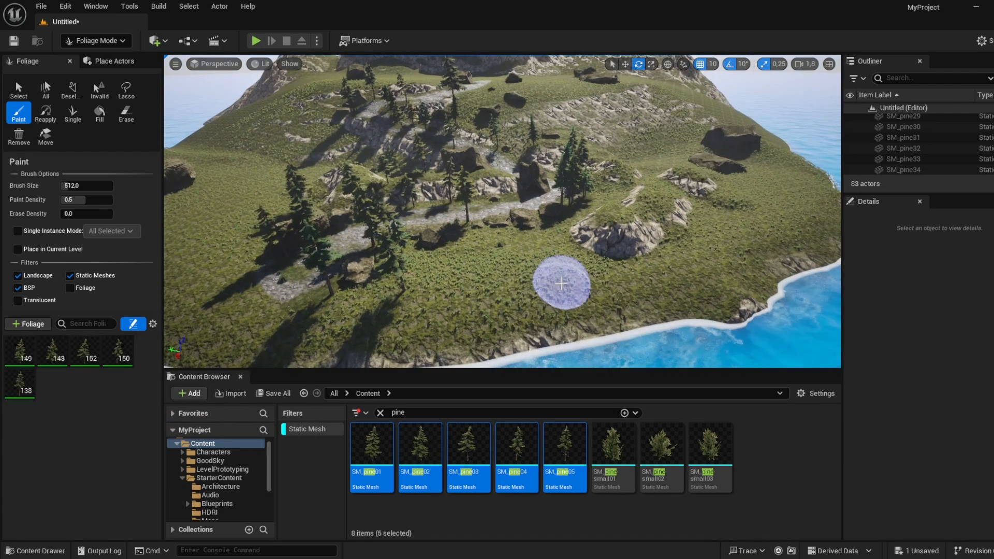
Step: Try painting pines on the grass above the shore at paint density 0.5, and undo the stroke
left_click_drag(562, 283, 554, 282)
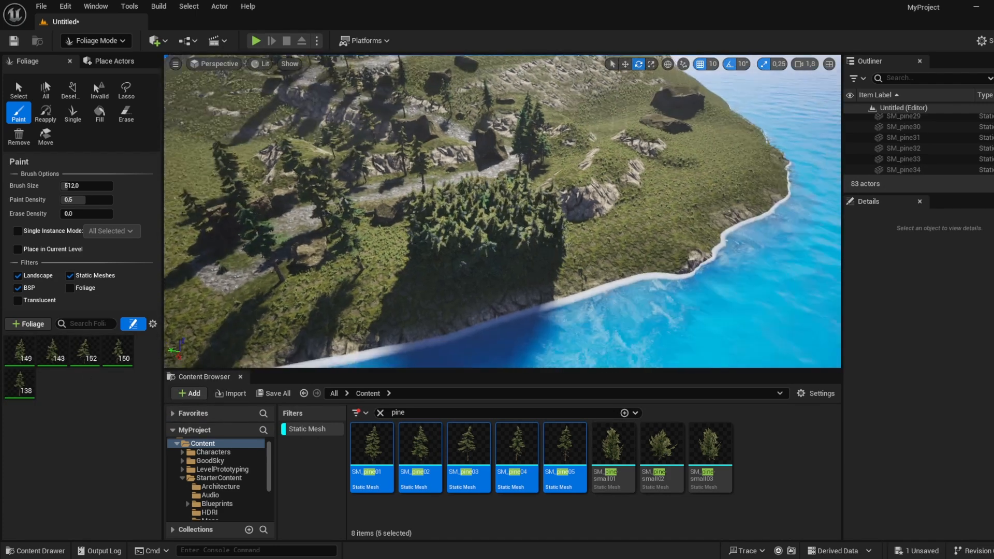
key("w")
mouse_move(554, 283)
right_mouse_down()
mouse_move(514, 303)
mouse_move(444, 281)
right_mouse_up()
key("ctrl+z")
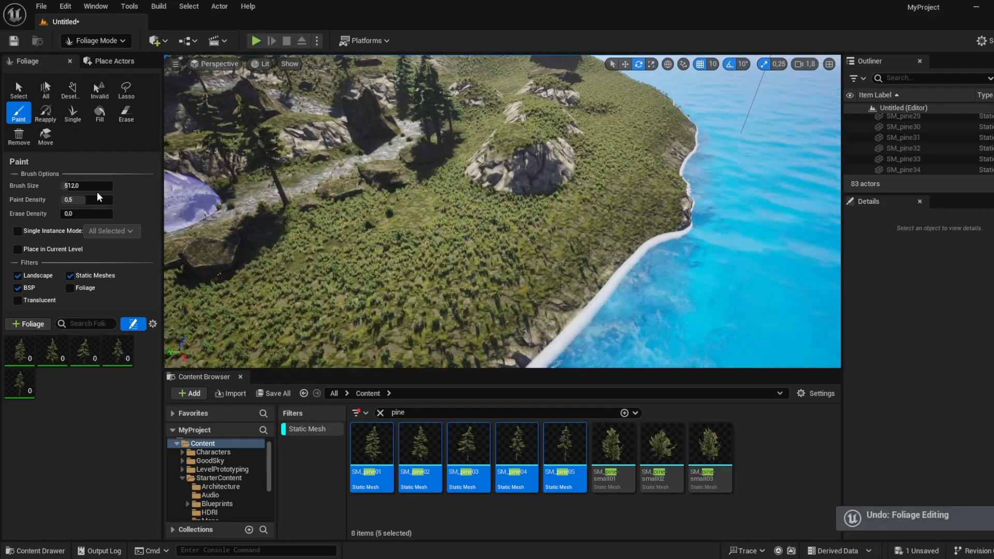
Step: Set the paint density to 0.05, try painting pines on the grass below the path, and undo the strokes
left_click(98, 185)
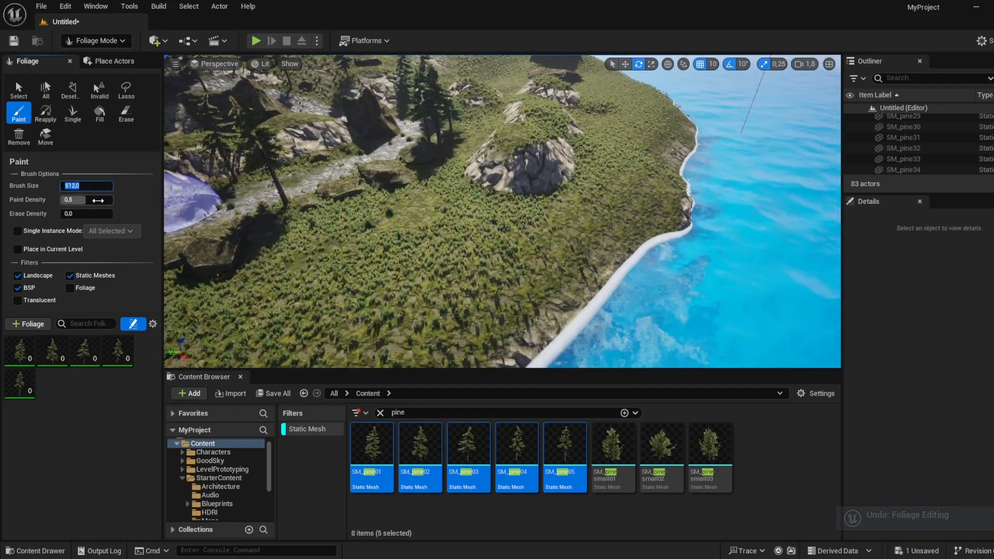
left_click(97, 199)
type("0,05")
key("Return")
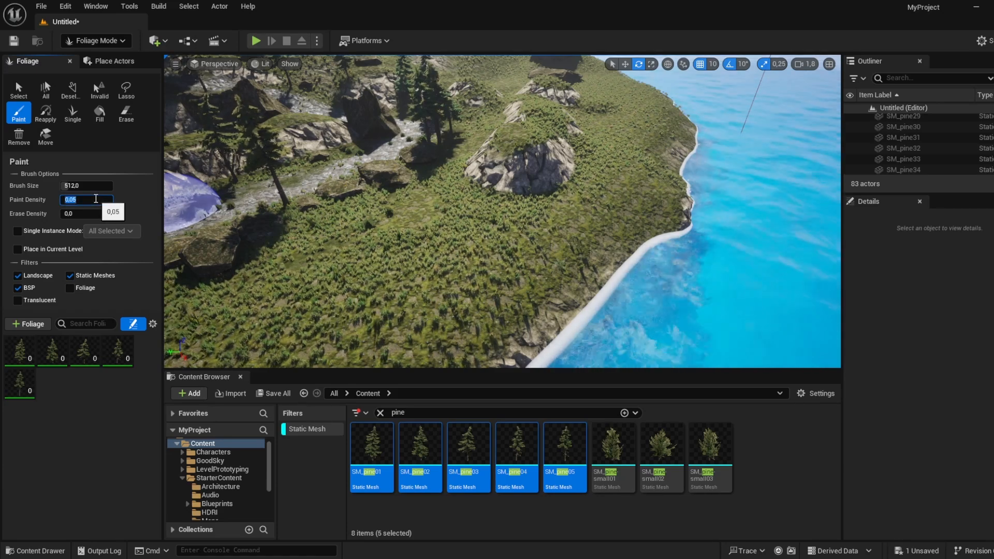
left_click_drag(328, 266, 457, 220)
right_click_drag(500, 259, 450, 253)
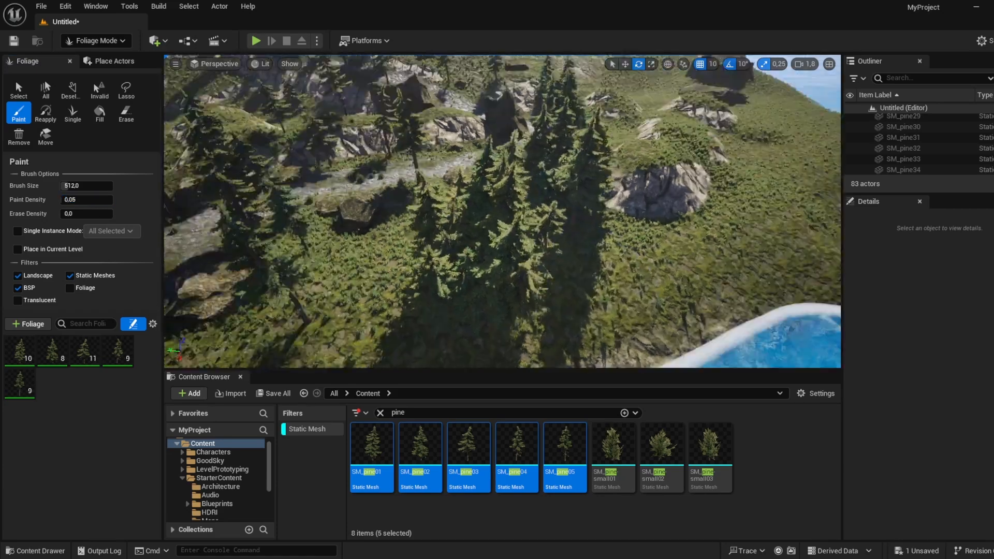
key("ctrl+z")
key("ctrl+z")
Step: Set the paint density to 0.03, try painting pines across the shoreline grass, and undo the strokes
left_click(95, 200)
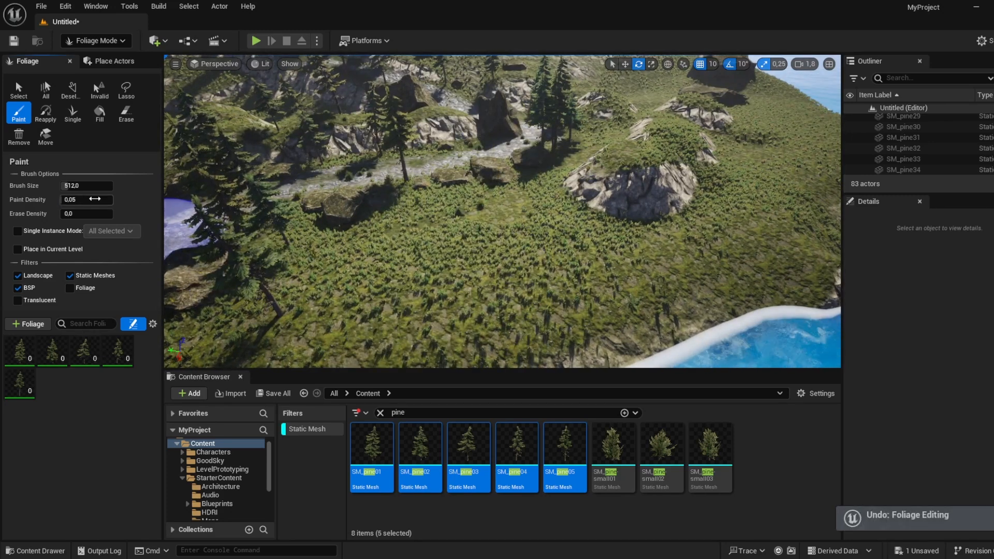
type("0.0")
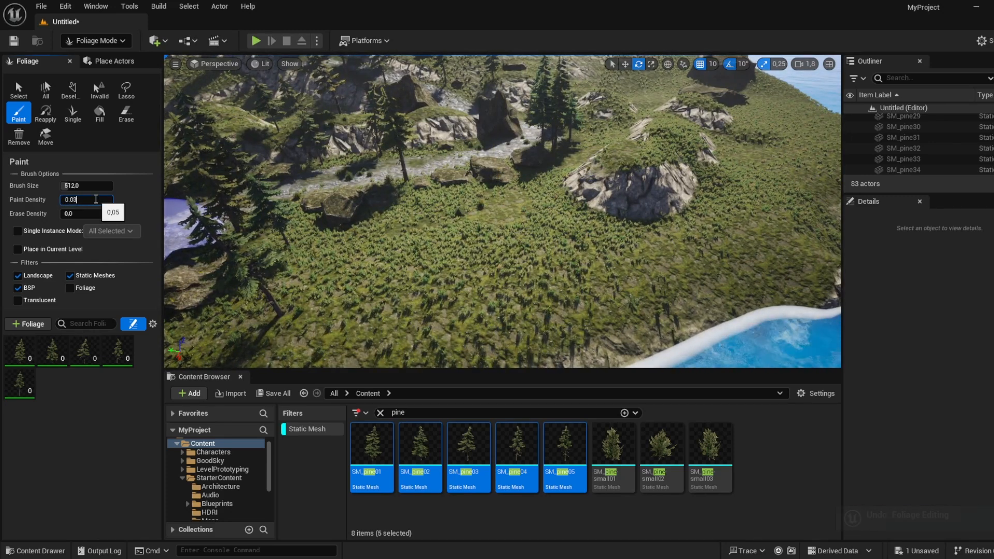
type("3")
key("Return")
mouse_move(422, 301)
left_mouse_down()
mouse_move(515, 259)
mouse_move(584, 283)
left_mouse_up()
right_click_drag(584, 283, 414, 277)
key("d")
key("ctrl+z")
key("ctrl+z")
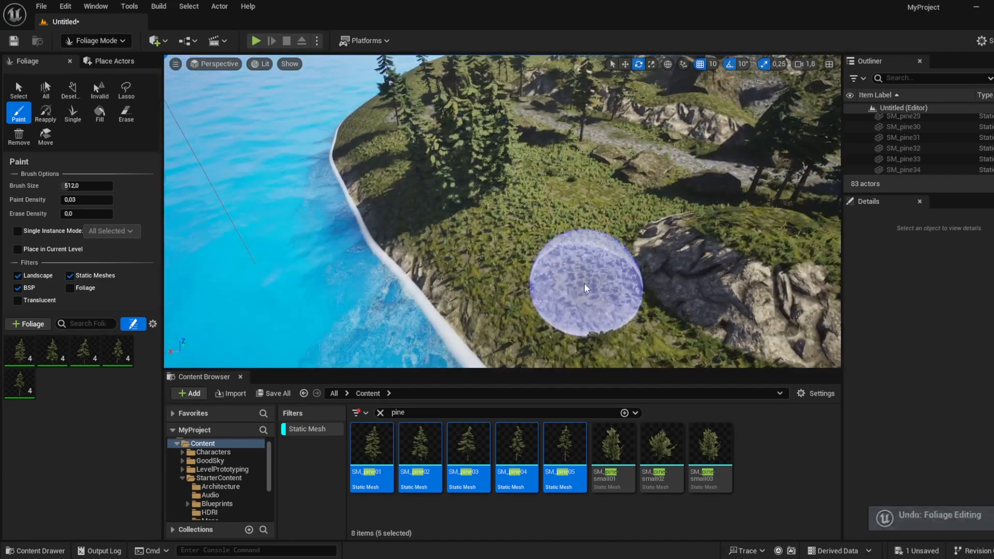
Step: Set the paint density to 0.01 and paint pines on the grass between the path and the shore
left_click(93, 199)
type("0,01")
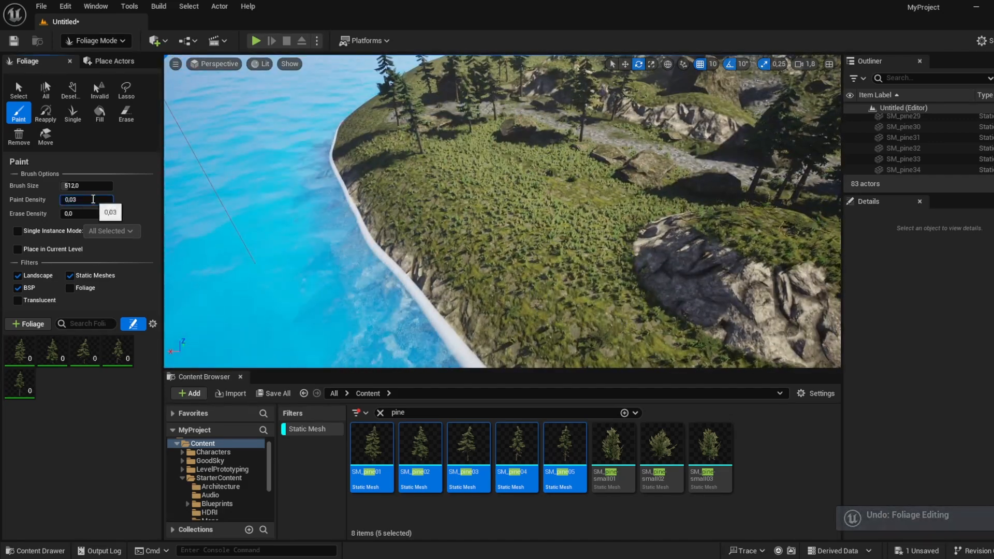
left_click(573, 194)
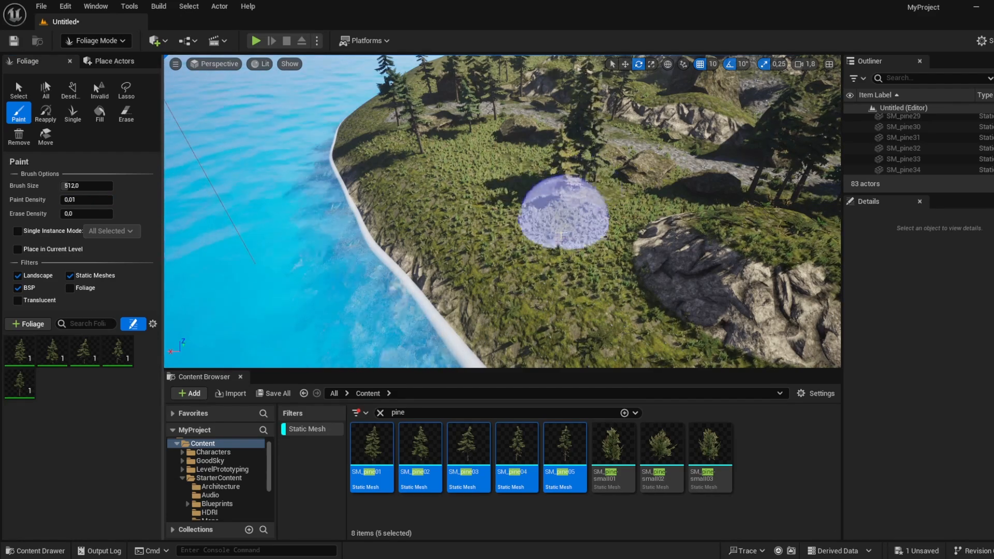
Step: Undo the last pine painting and set the maximum cull distance of all five pine foliage types to 50000
mouse_move(621, 299)
right_mouse_down()
mouse_move(684, 304)
mouse_move(413, 303)
right_mouse_up()
key("ctrl+z")
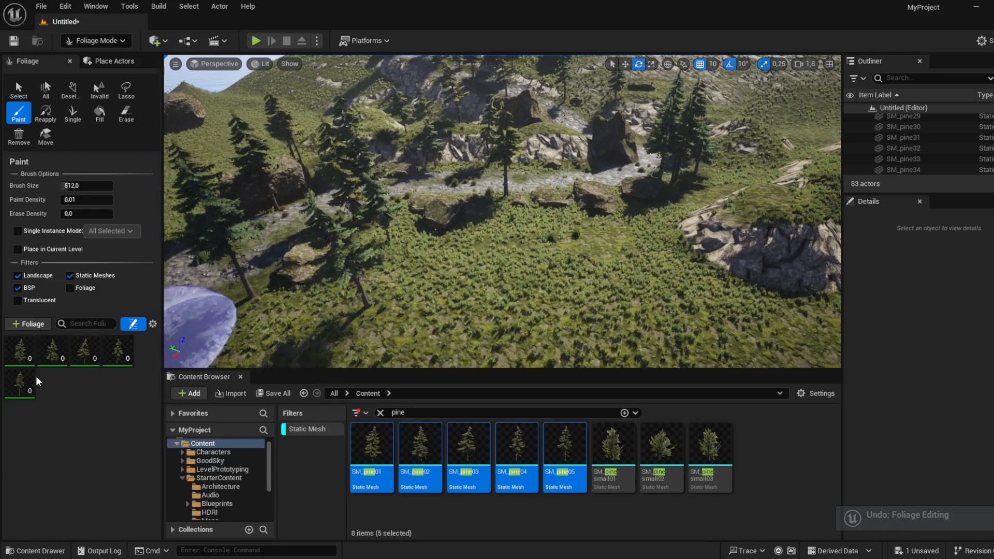
left_click(23, 357)
left_click(25, 387)
left_click(12, 363, "shift")
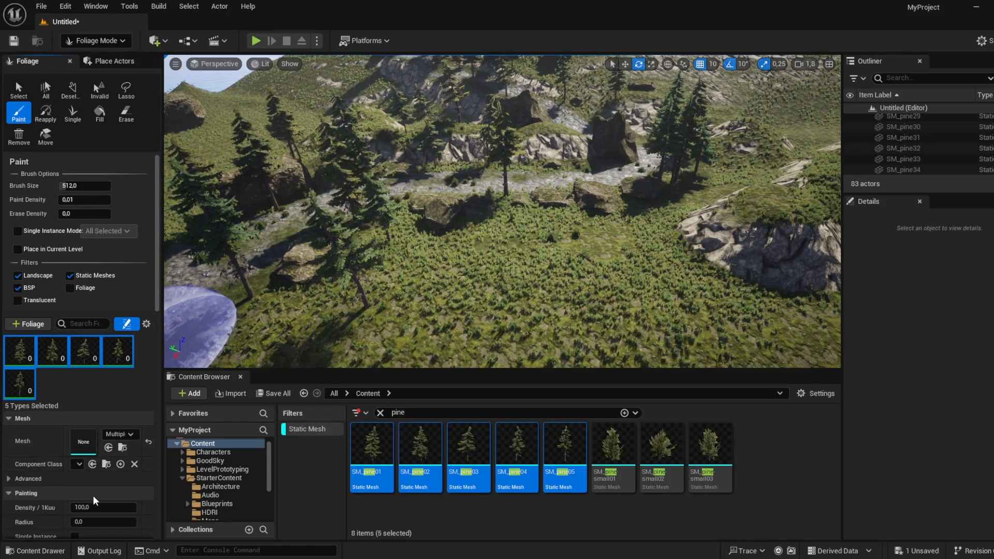
scroll(93, 498, "down", 8)
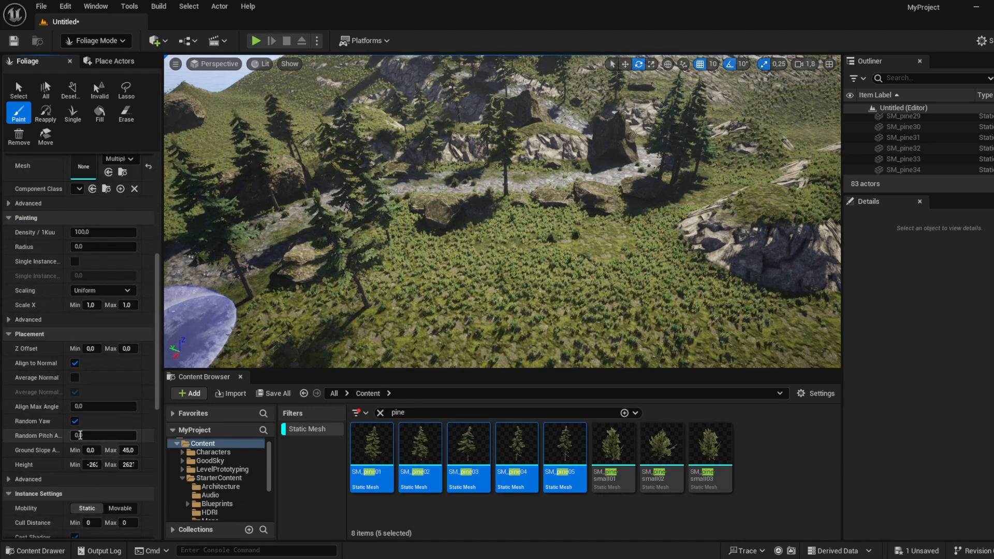
scroll(80, 435, "down", 4)
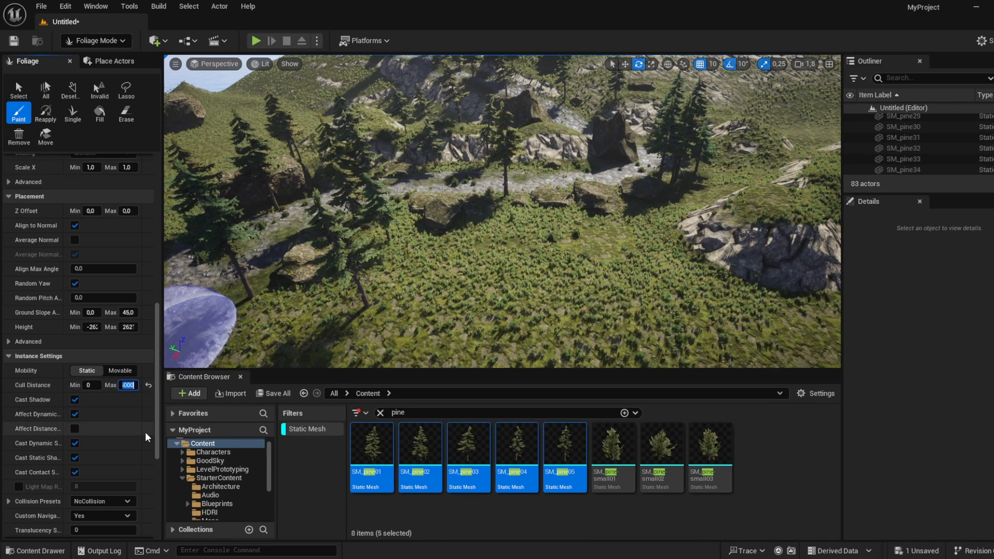
Step: Set the maximum cull distance of the five pine foliage types to 20000 and view the island from farther away
right_click_drag(640, 328, 709, 274)
left_click(435, 176)
key("s")
right_click_drag(497, 177, 499, 181)
scroll(490, 174, "up", 3)
scroll(491, 174, "up", 1)
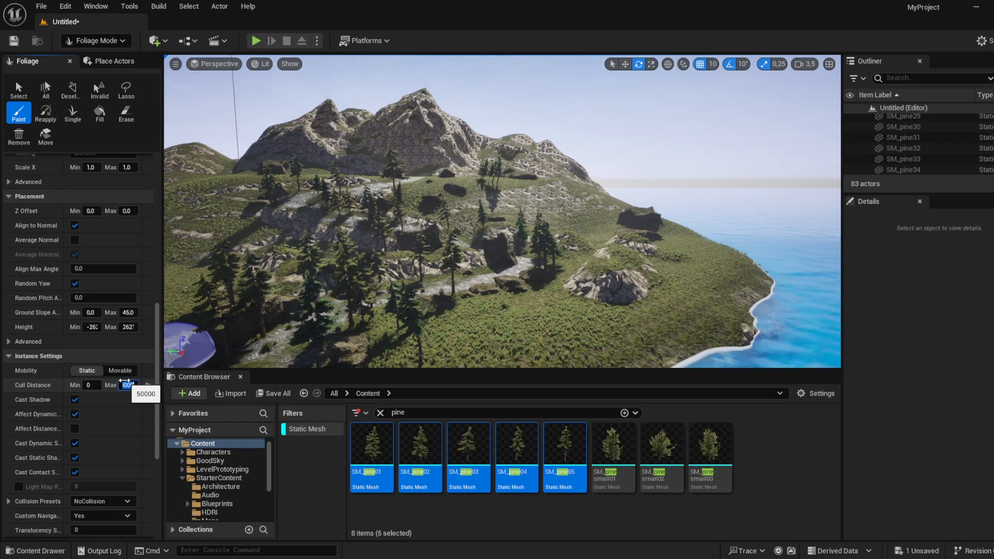
key("s")
right_click_drag(629, 300, 629, 299)
key("w")
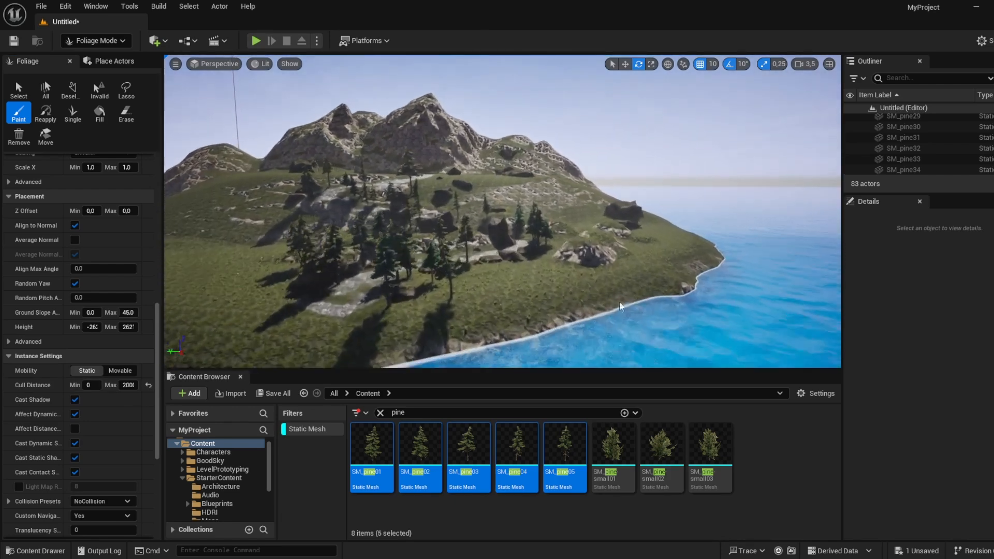
Step: Try a maximum cull distance of 14000 for the pine foliage types, check the trees from the path, and undo the change
left_click(128, 385)
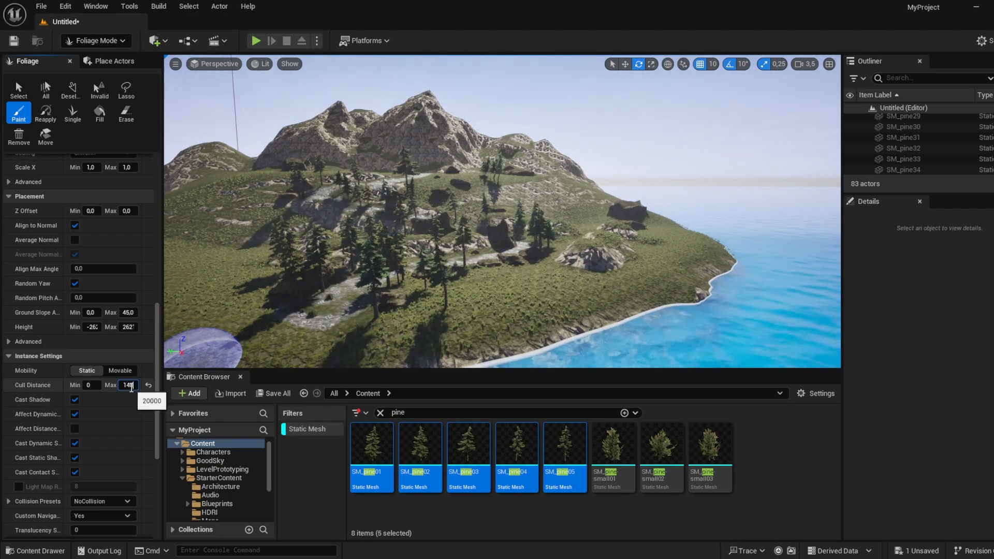
key("w")
mouse_move(257, 294)
right_mouse_down()
mouse_move(257, 316)
mouse_move(268, 283)
right_mouse_up()
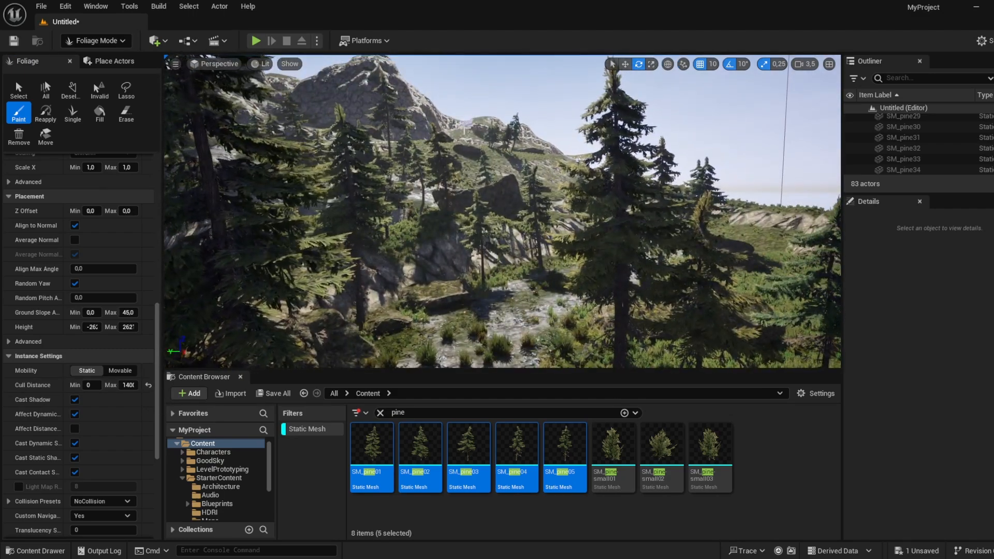
right_click_drag(475, 130, 462, 106)
key("w")
key("w")
key("ctrl+z")
right_click_drag(478, 153, 488, 173)
key("s")
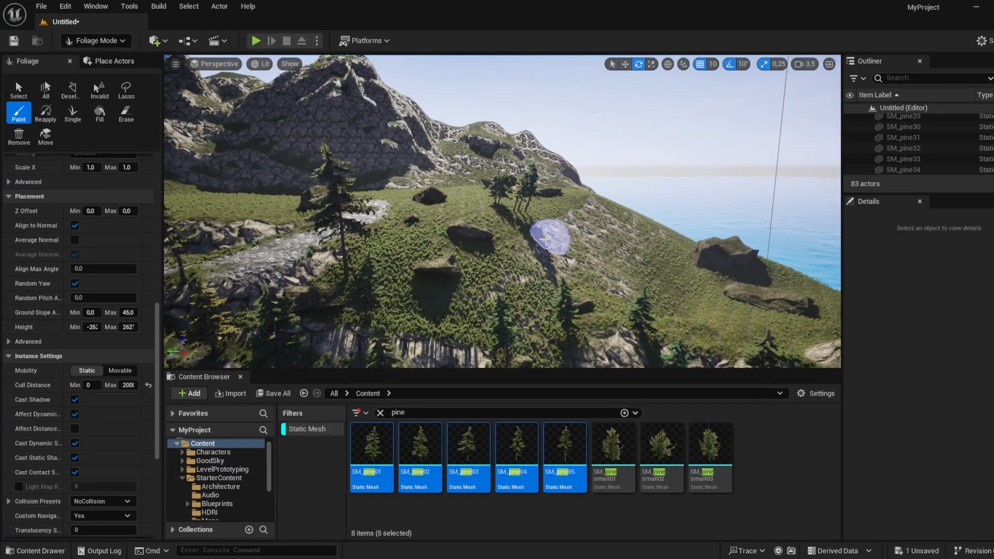
Step: Set the pine types' maximum cull distance to 14000 and paint pines on the grassy slope above the shore
left_click(128, 385)
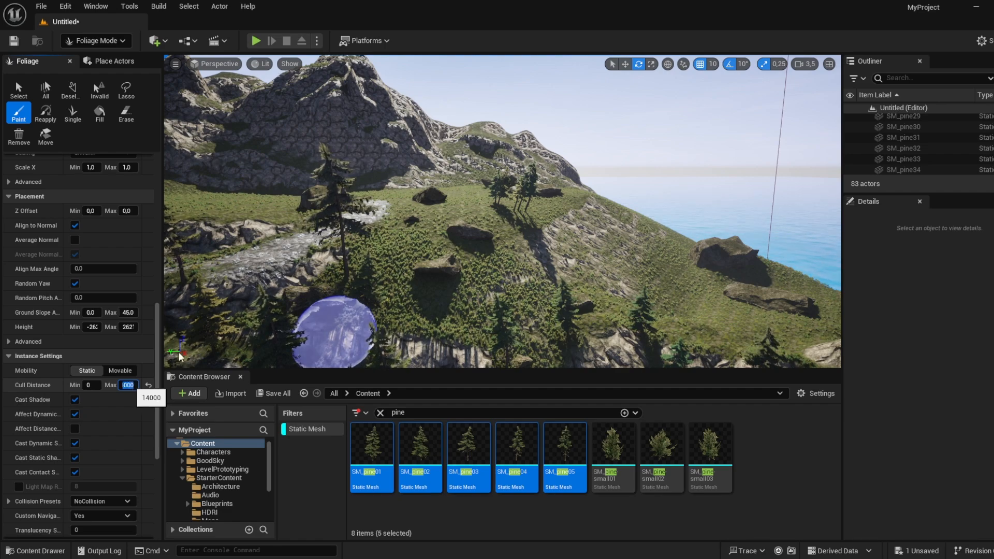
key("w")
right_click_drag(461, 263, 538, 306)
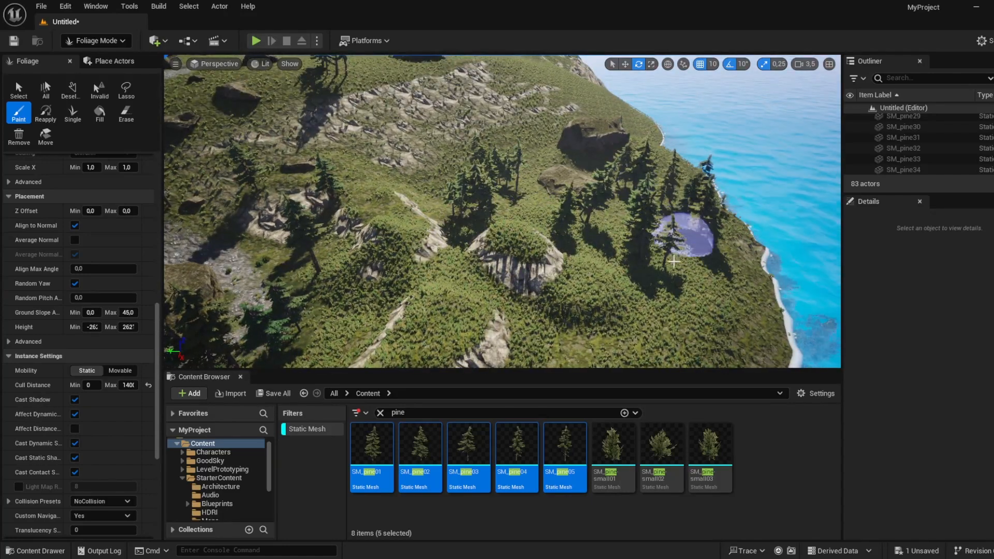
right_click_drag(617, 339, 617, 361)
key("w")
mouse_move(575, 288)
right_mouse_down()
mouse_move(575, 296)
mouse_move(575, 220)
mouse_move(601, 215)
right_mouse_up()
key("s")
Step: Paint pines on the grass between the path and the shore, undoing unwanted strokes
left_click(469, 241)
mouse_move(559, 254)
right_mouse_down()
mouse_move(559, 192)
mouse_move(564, 264)
mouse_move(543, 252)
mouse_move(610, 241)
mouse_move(494, 244)
right_mouse_up()
key("ctrl+z")
left_click(544, 233)
key("ctrl+z")
mouse_move(495, 240)
left_mouse_down()
mouse_move(500, 222)
mouse_move(460, 269)
mouse_move(362, 215)
mouse_move(381, 227)
left_mouse_up()
key("ctrl+z")
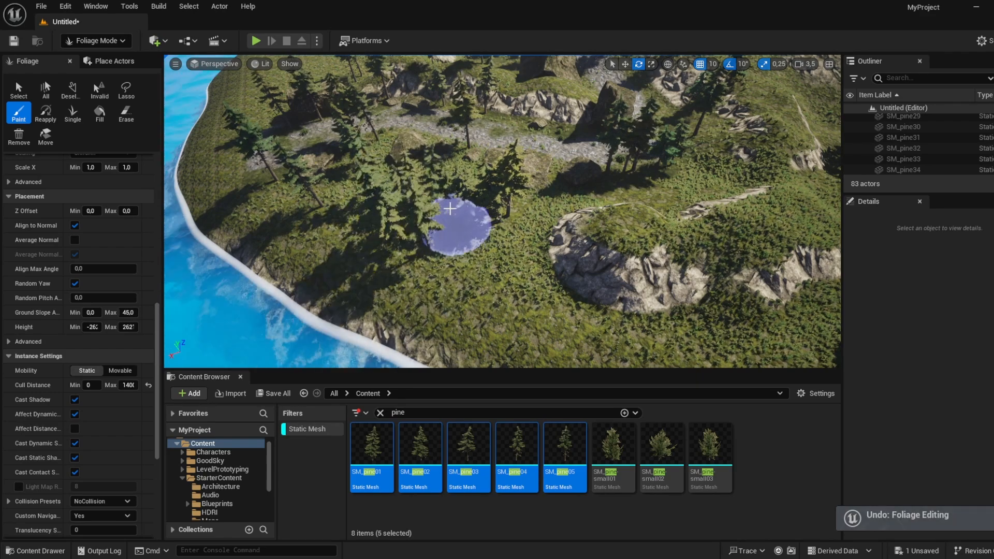
right_click_drag(340, 204, 461, 205)
key("ctrl+z")
Step: Undo misplaced pines along the coastal slope and repaint small groups there, removing the last unwanted stroke
right_click_drag(356, 189, 364, 183)
mouse_move(426, 213)
right_mouse_down()
mouse_move(378, 212)
mouse_move(427, 214)
right_mouse_up()
key("ctrl+z")
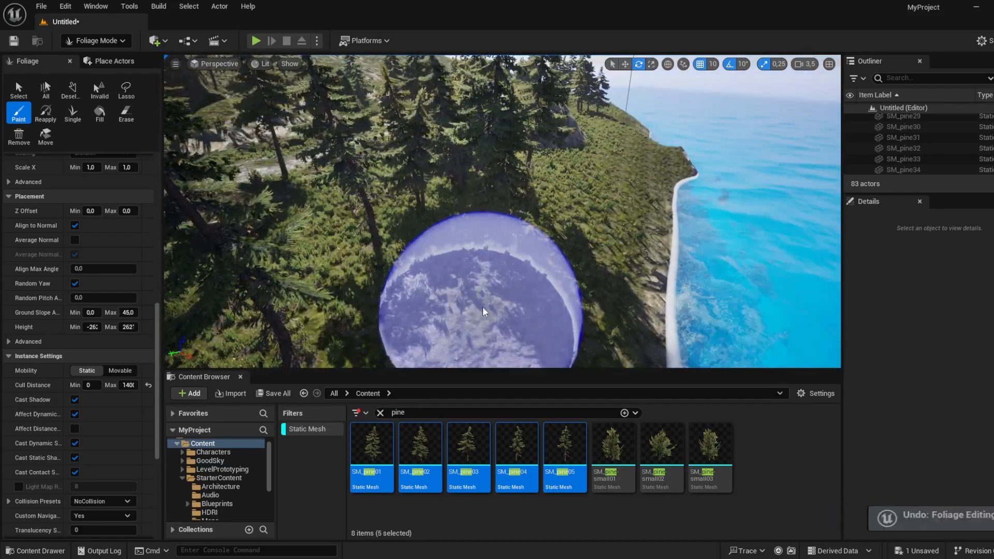
key("ctrl+z")
left_click(416, 233)
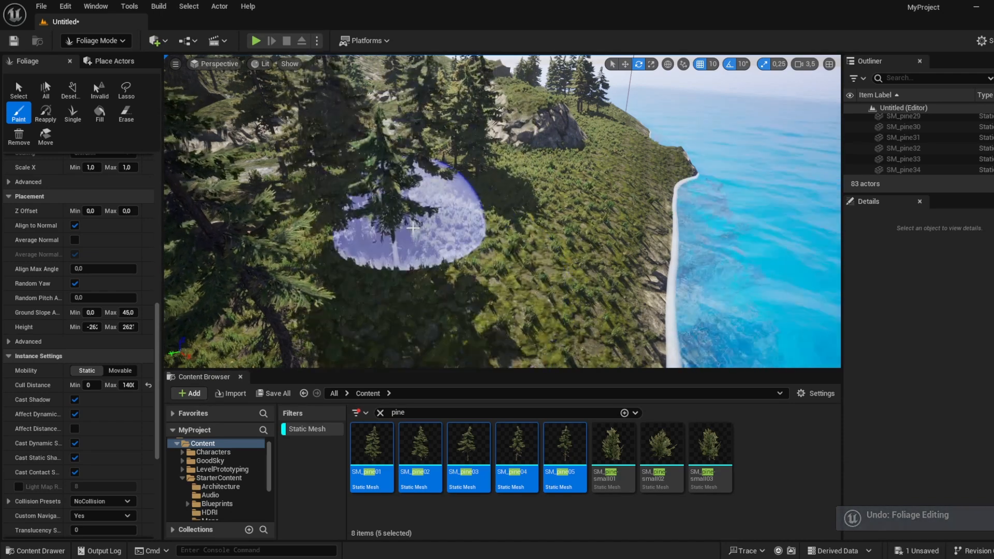
left_click(455, 264)
right_click_drag(449, 273, 444, 249)
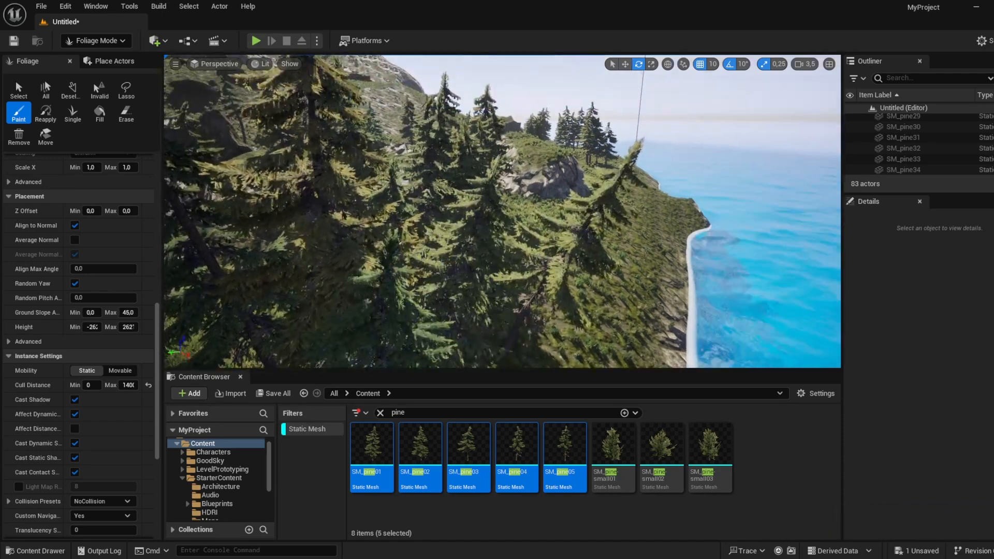
key("ctrl+z")
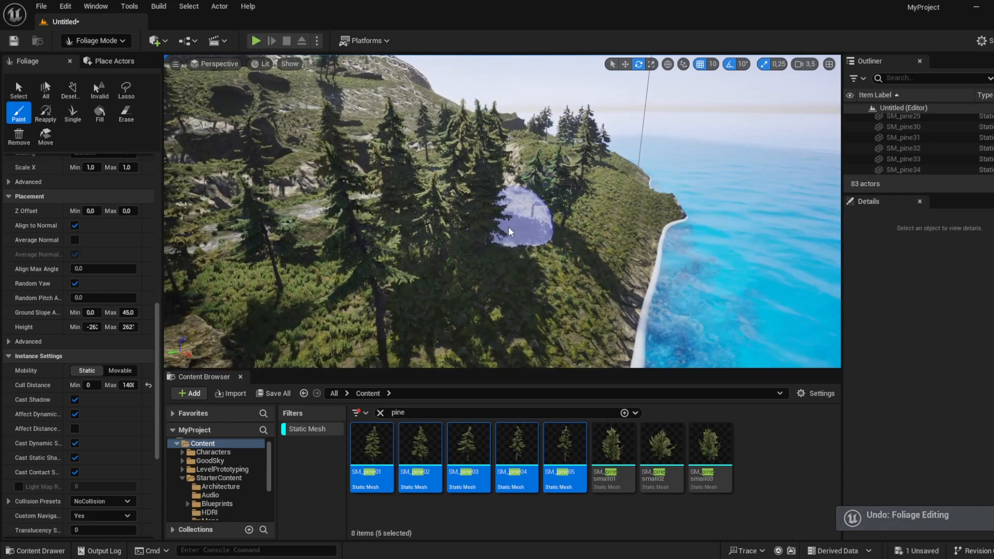
Step: Paint pine groups on the grass beside the path's start, near the large boulder and on the meadow below the cliffs
right_click_drag(510, 229, 508, 259)
left_click(460, 297)
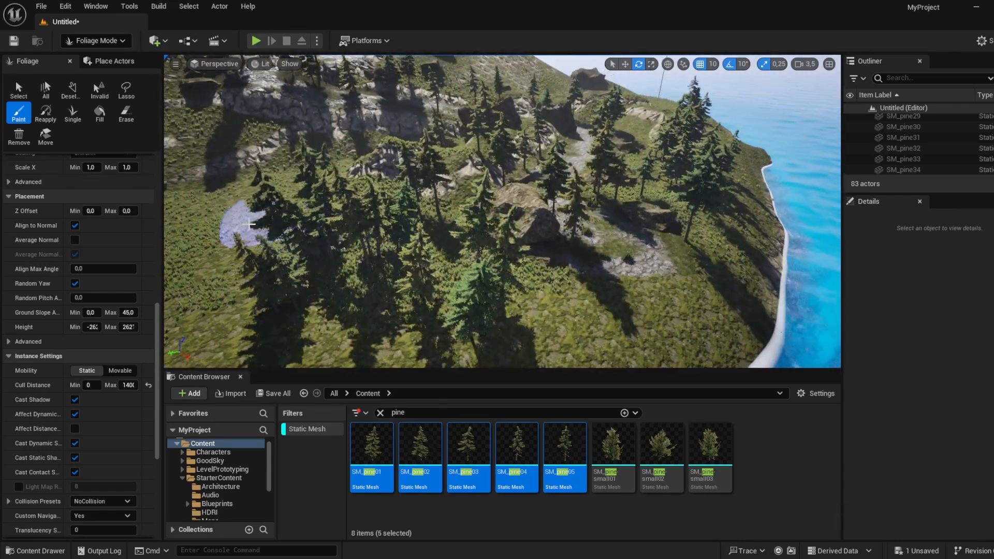
right_click_drag(258, 204, 262, 199)
right_click_drag(482, 252, 478, 253)
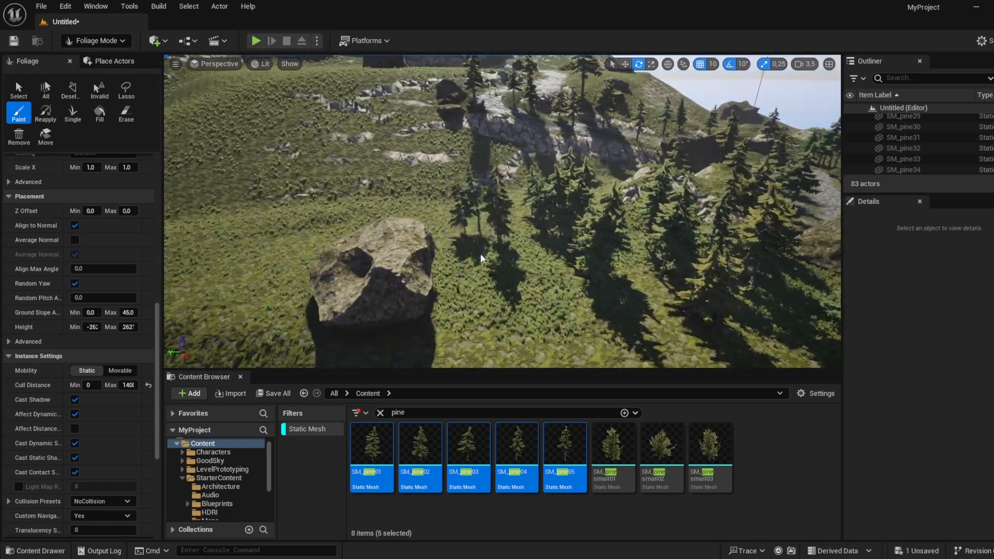
mouse_move(245, 278)
right_mouse_down()
mouse_move(248, 262)
mouse_move(272, 254)
right_mouse_up()
left_click(397, 247)
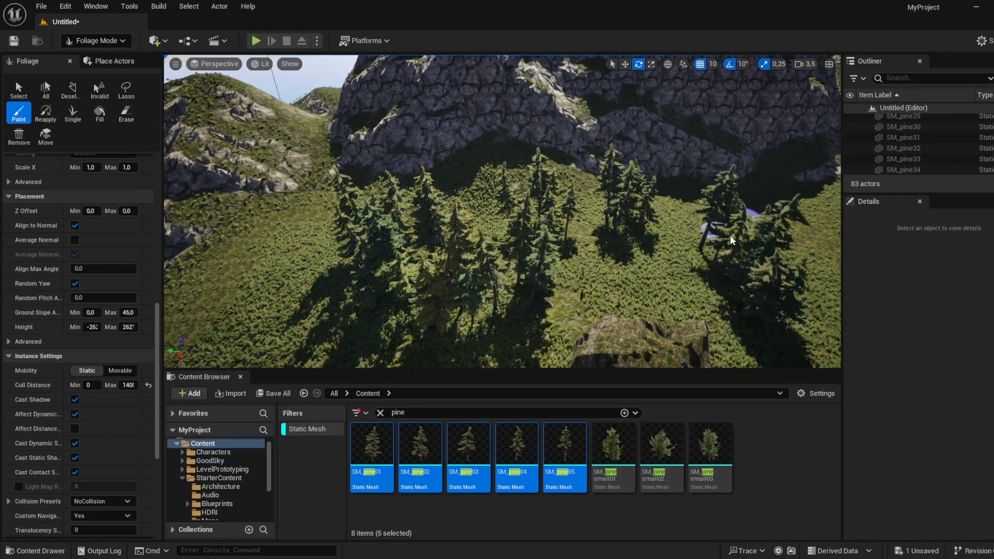
Step: Paint pines between the boulders beside the upper path and across the surrounding grassy slope
right_click_drag(402, 287, 407, 287)
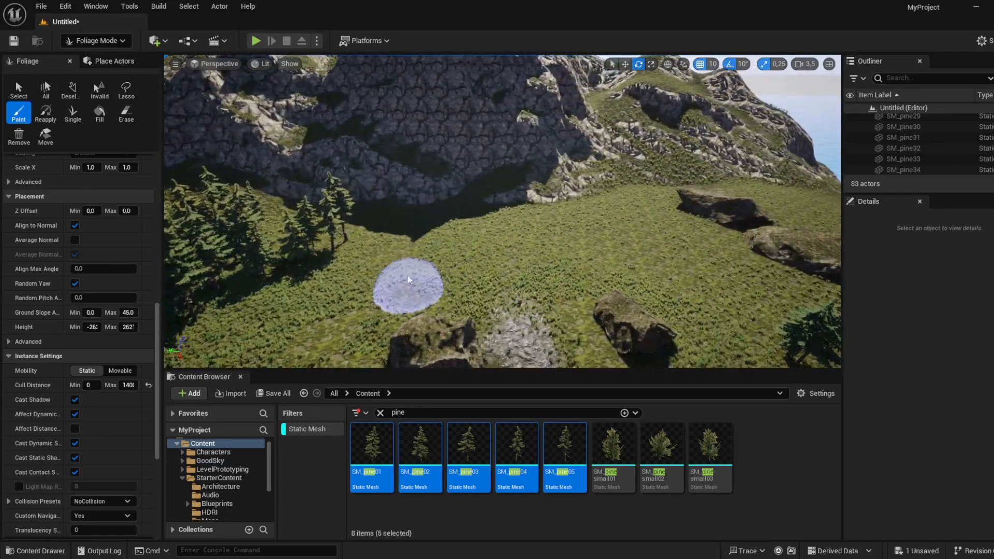
right_click_drag(274, 296, 517, 188)
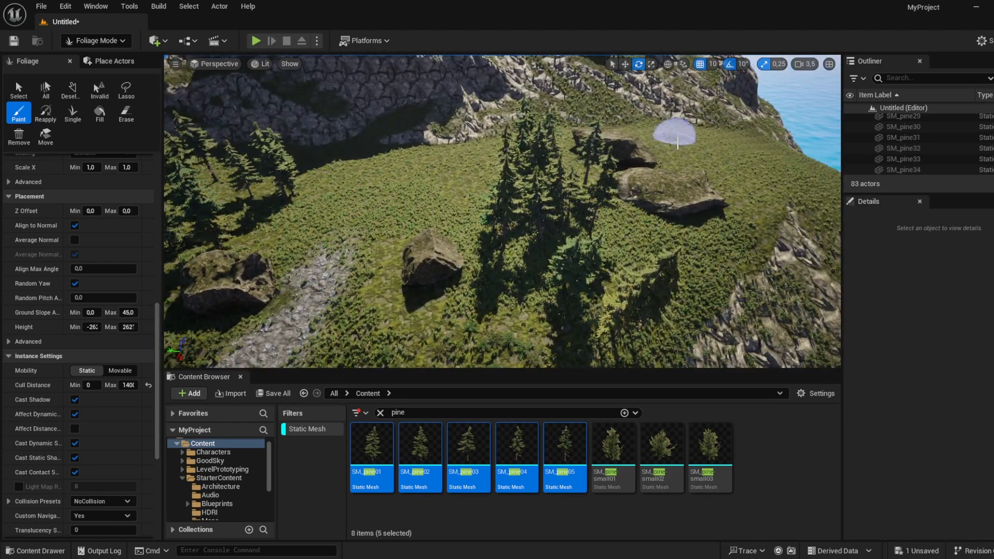
right_click_drag(756, 152, 642, 148)
right_click_drag(502, 211, 751, 207)
Step: Switch to Selection mode, place a new Player Start on the path between the boulders, and delete the old PlayerStart
mouse_move(418, 247)
right_mouse_down()
mouse_move(427, 290)
mouse_move(430, 253)
mouse_move(396, 238)
mouse_move(418, 247)
right_mouse_up()
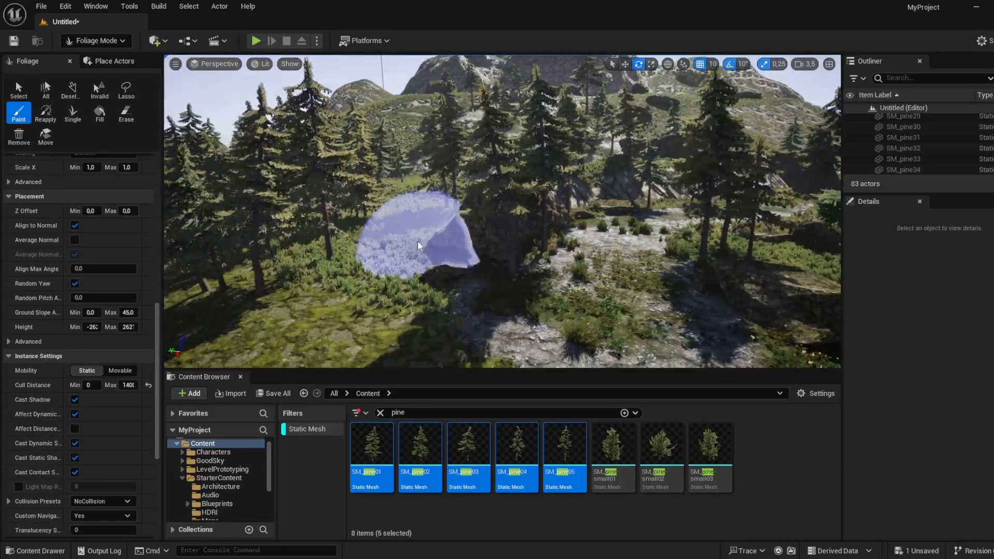
right_click_drag(399, 204, 340, 151)
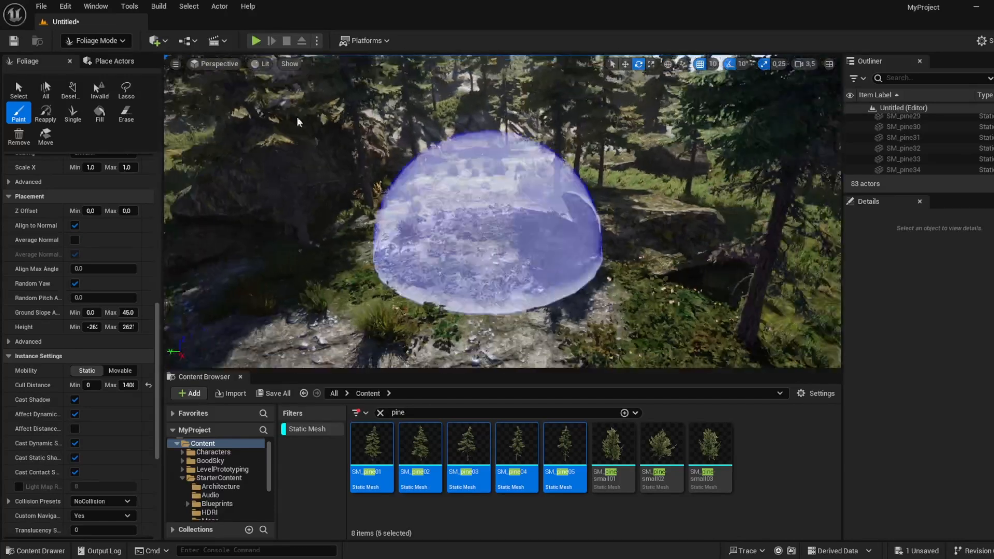
left_click(117, 57)
type("player")
left_click(101, 44)
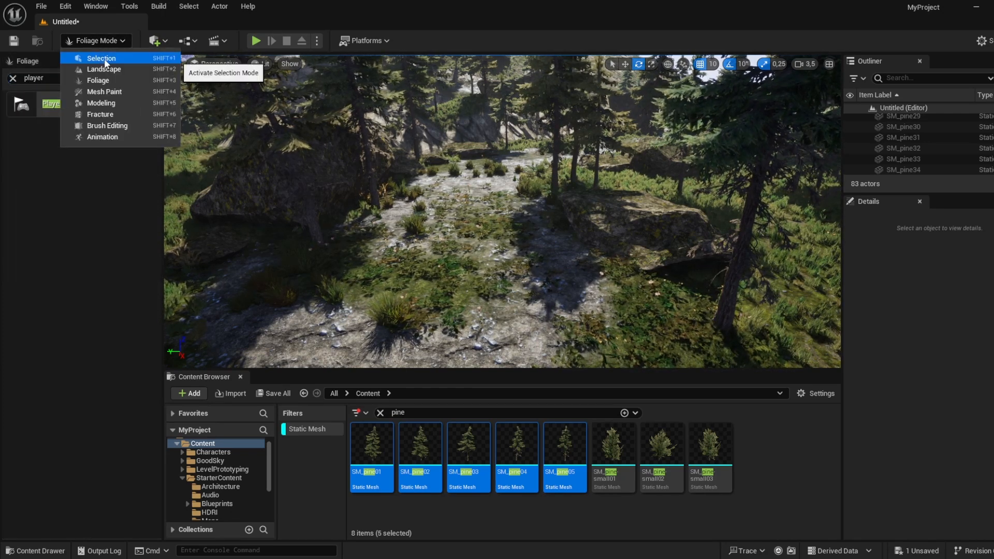
left_click(104, 58)
left_click_drag(60, 104, 432, 294)
left_click(920, 141)
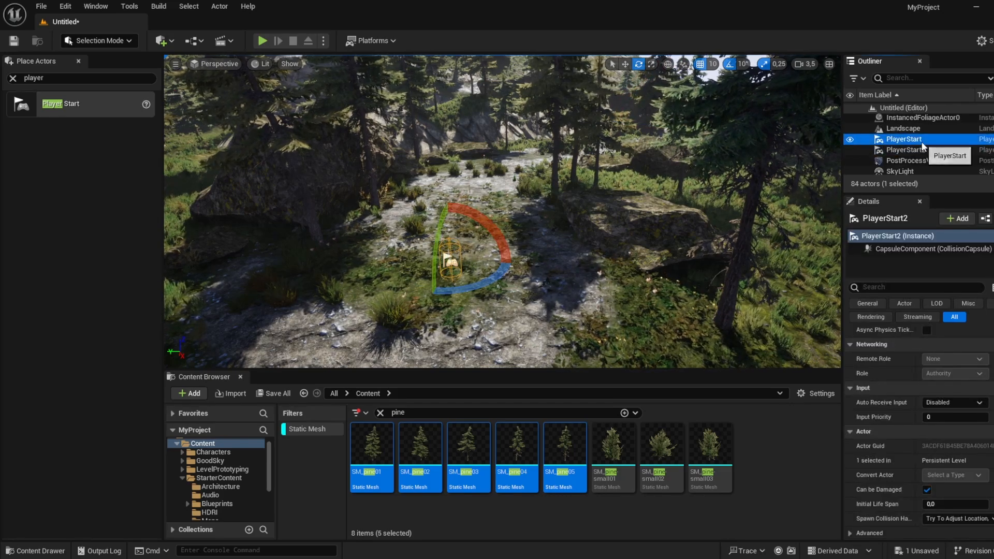
key("Delete")
Step: Play the level in full screen and run the character along the forest path to inspect the landscape
left_click(262, 41)
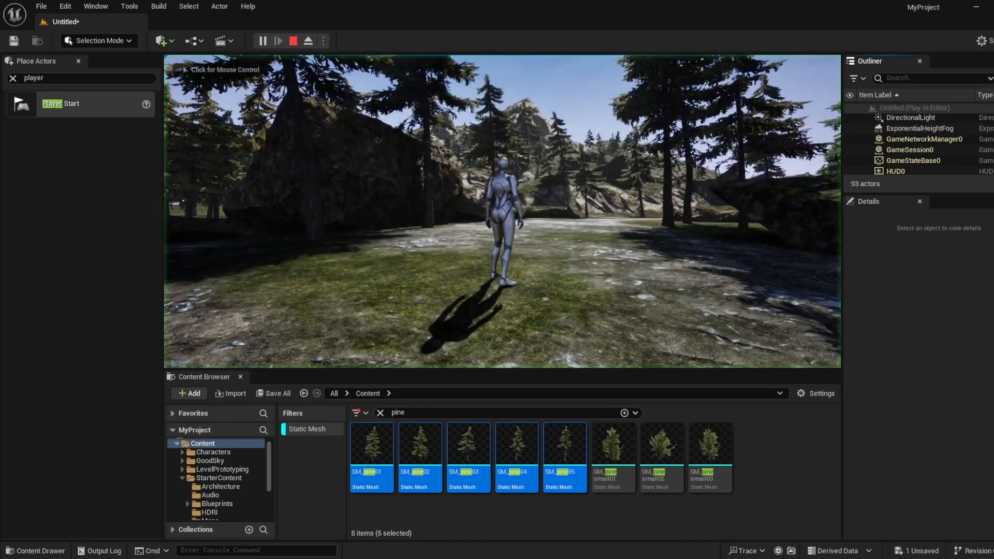
key("F11")
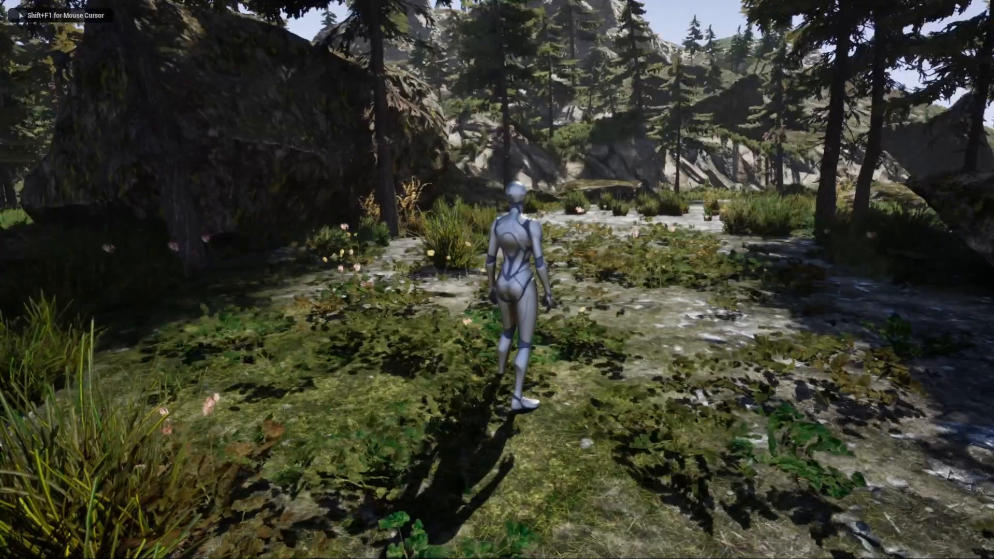
key("w")
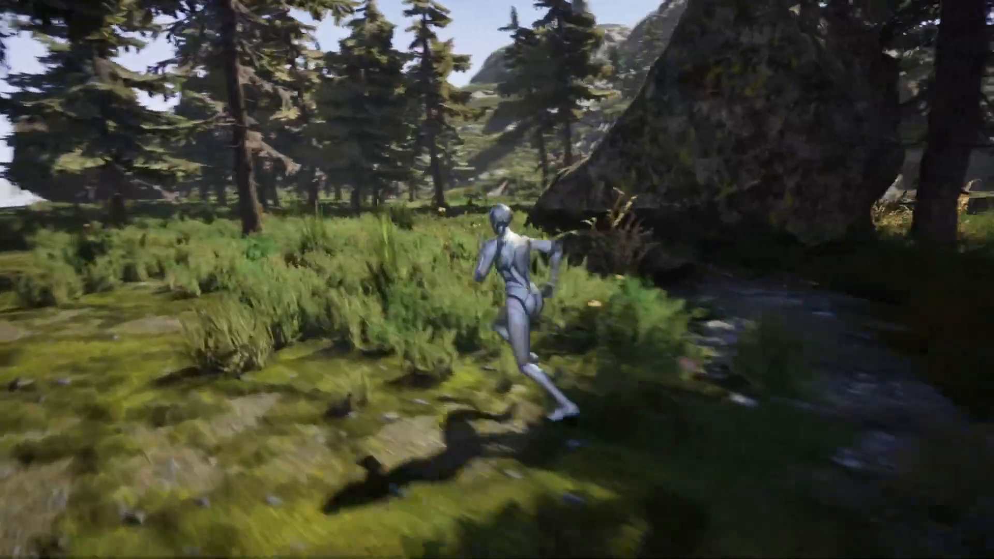
key("w")
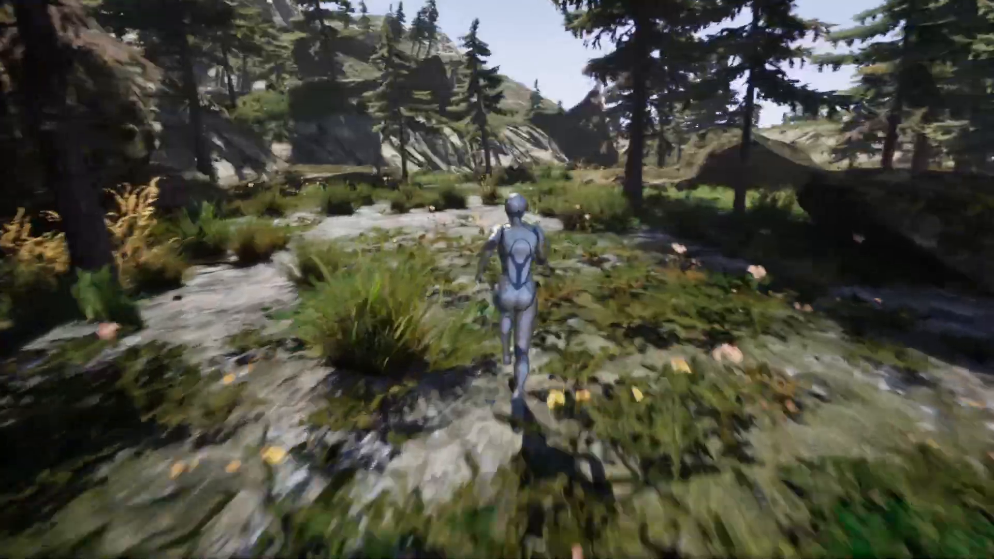
key("d")
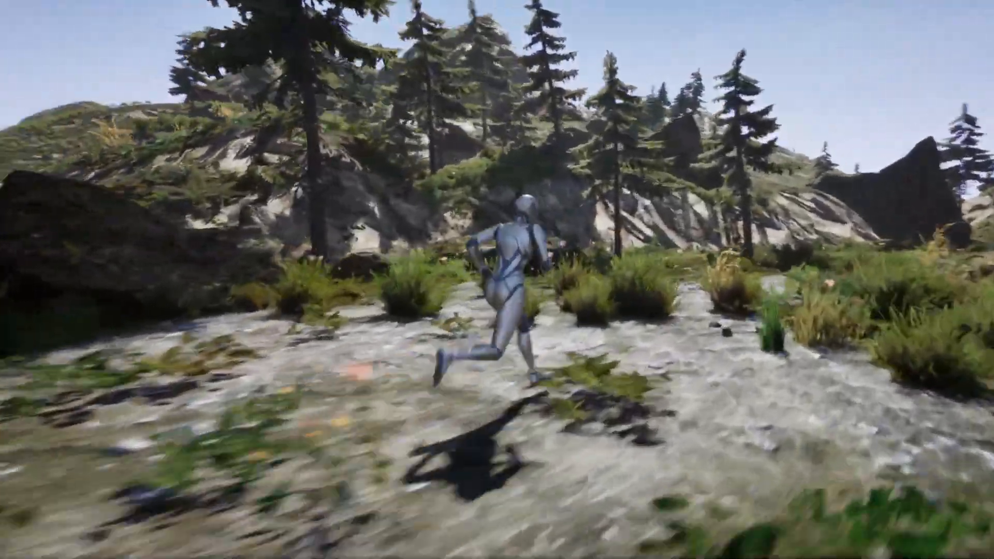